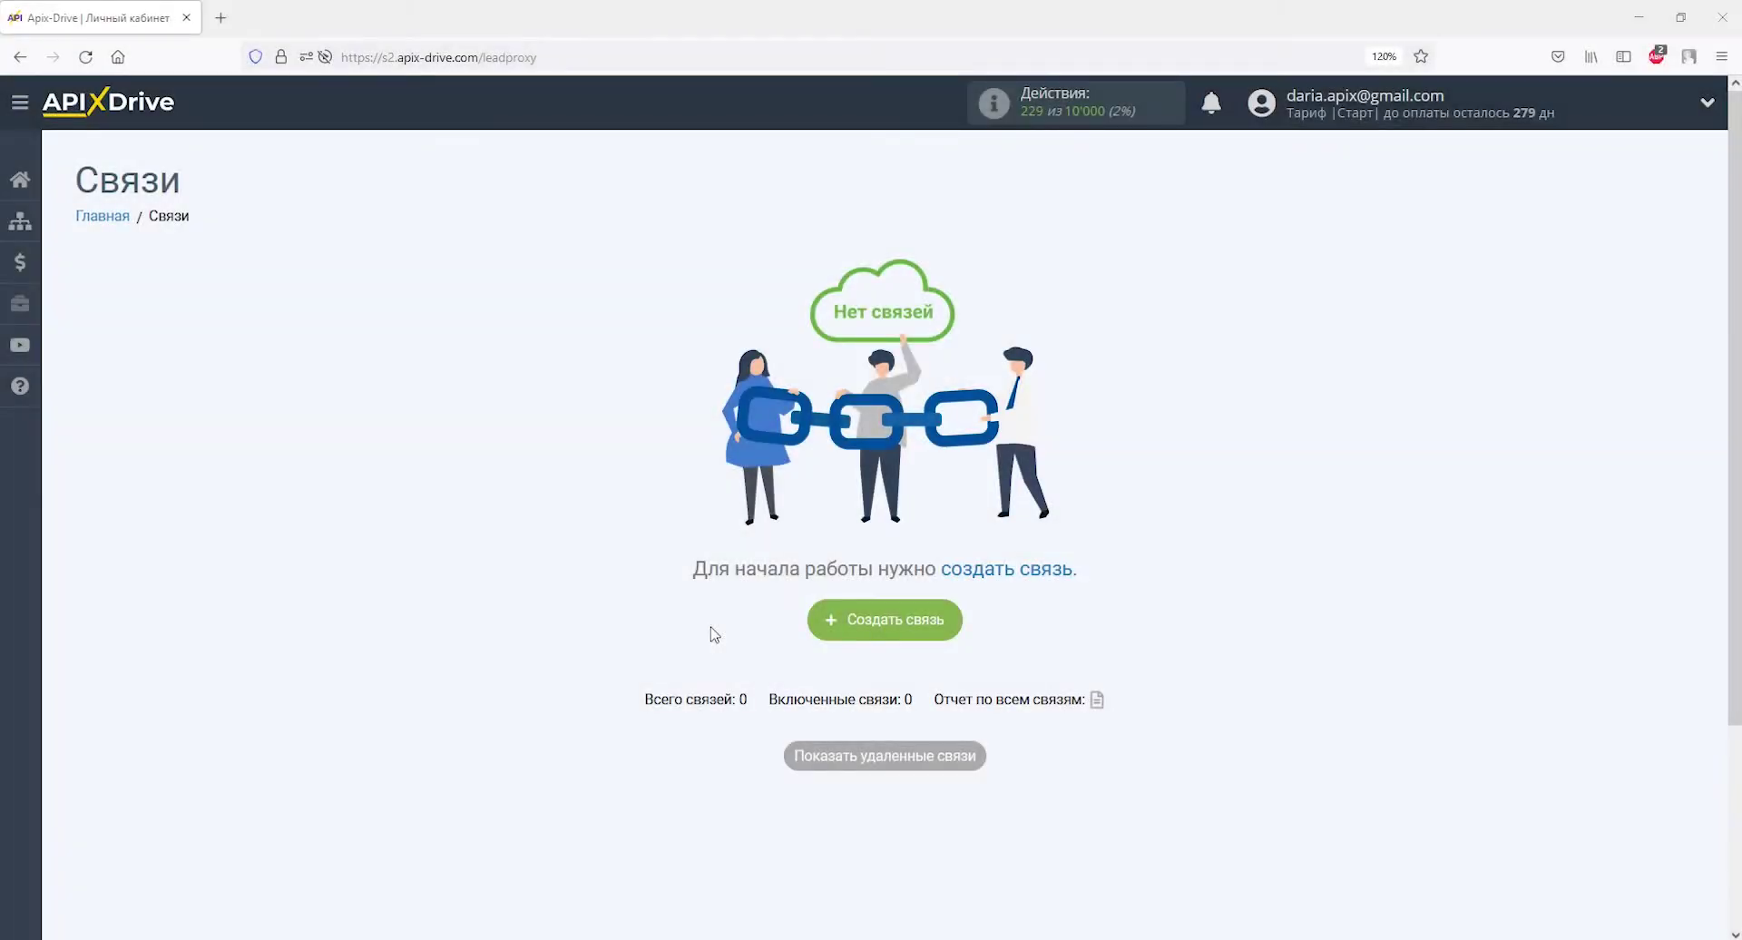
- Create a new connection and choose PrestaShop as the data source system
click(827, 632)
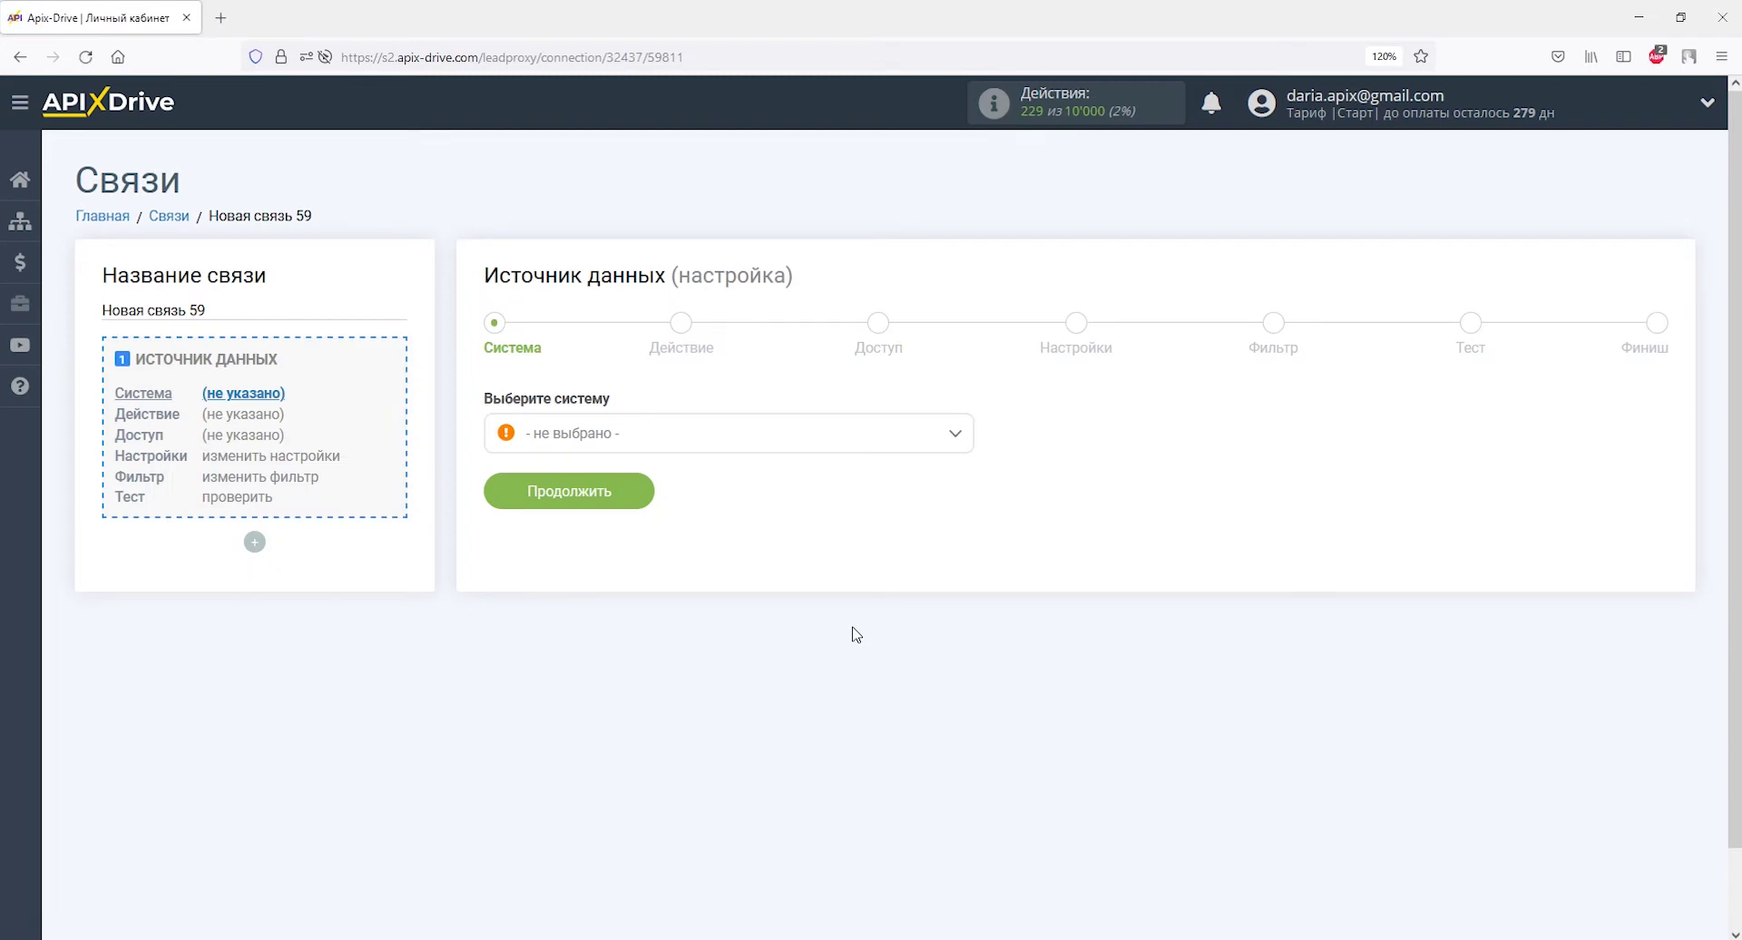
click(955, 433)
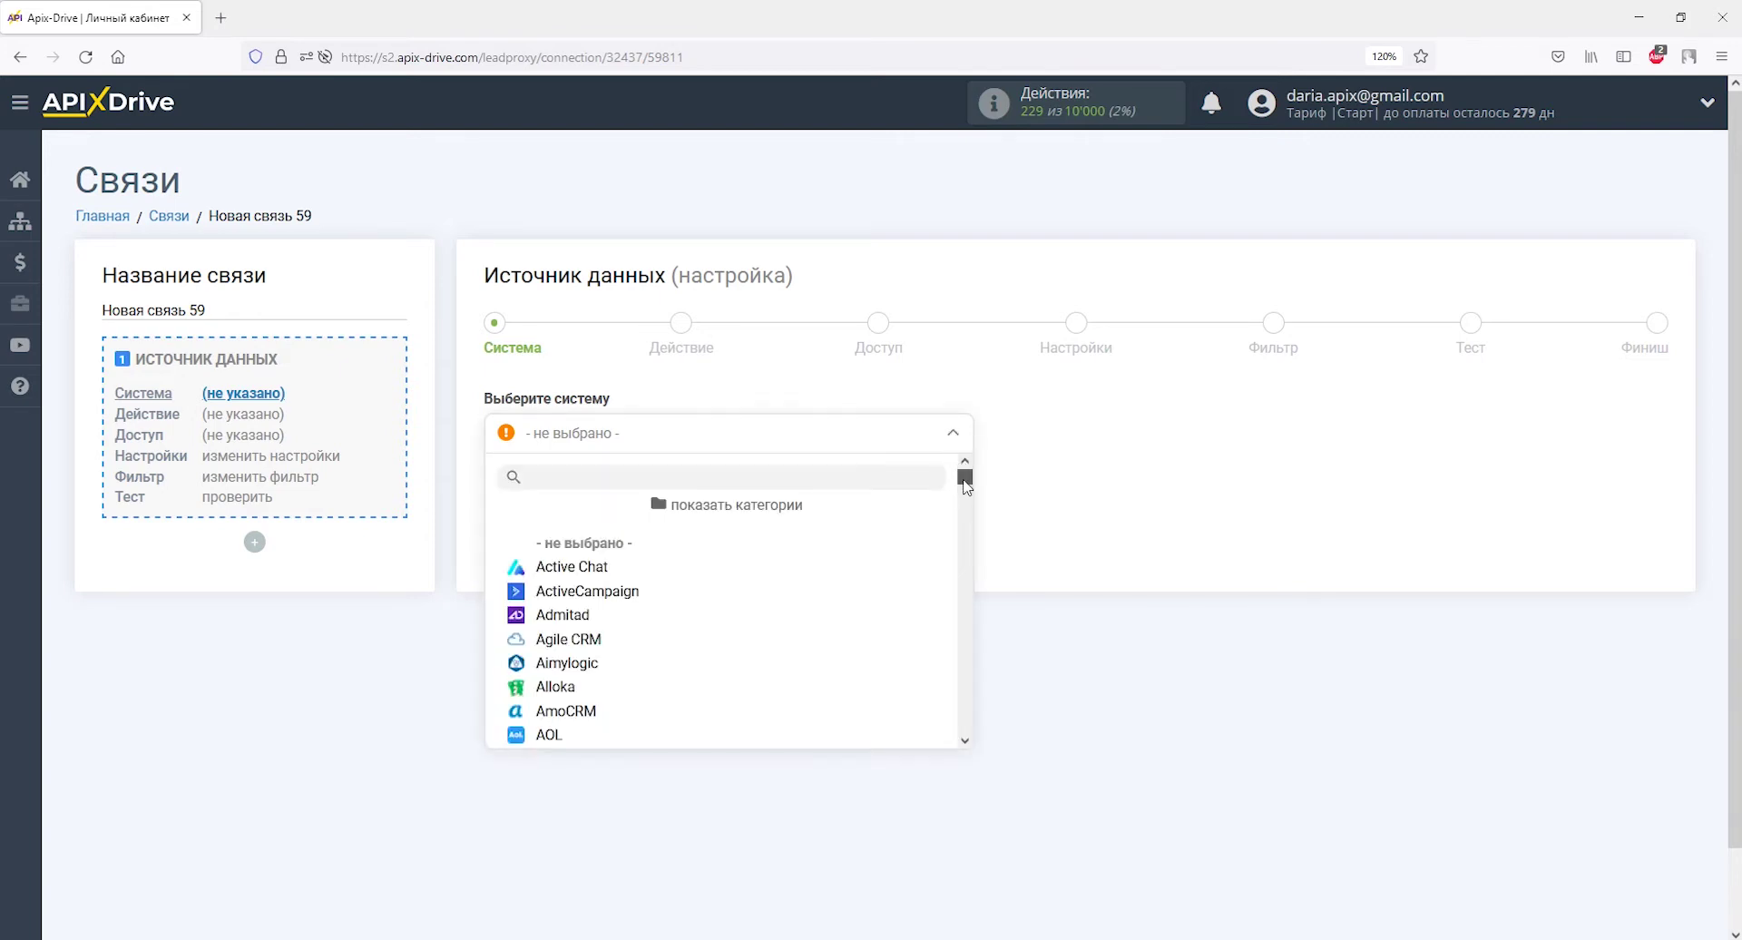
drag(965, 486, 965, 626)
click(626, 646)
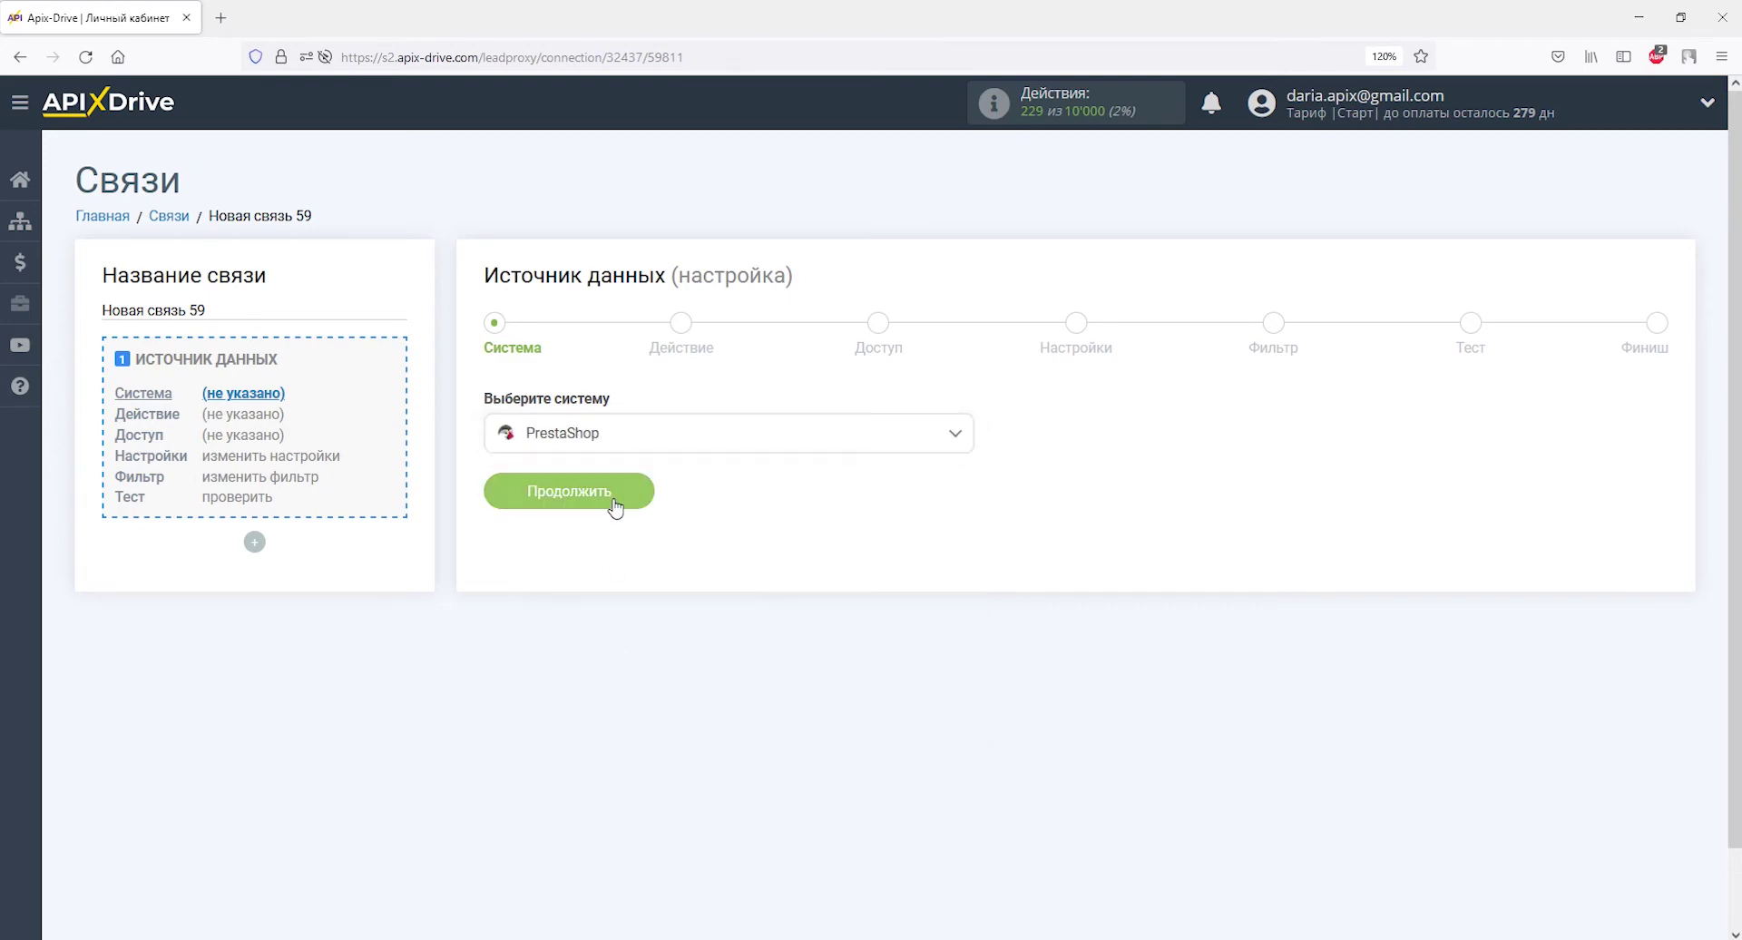
click(614, 497)
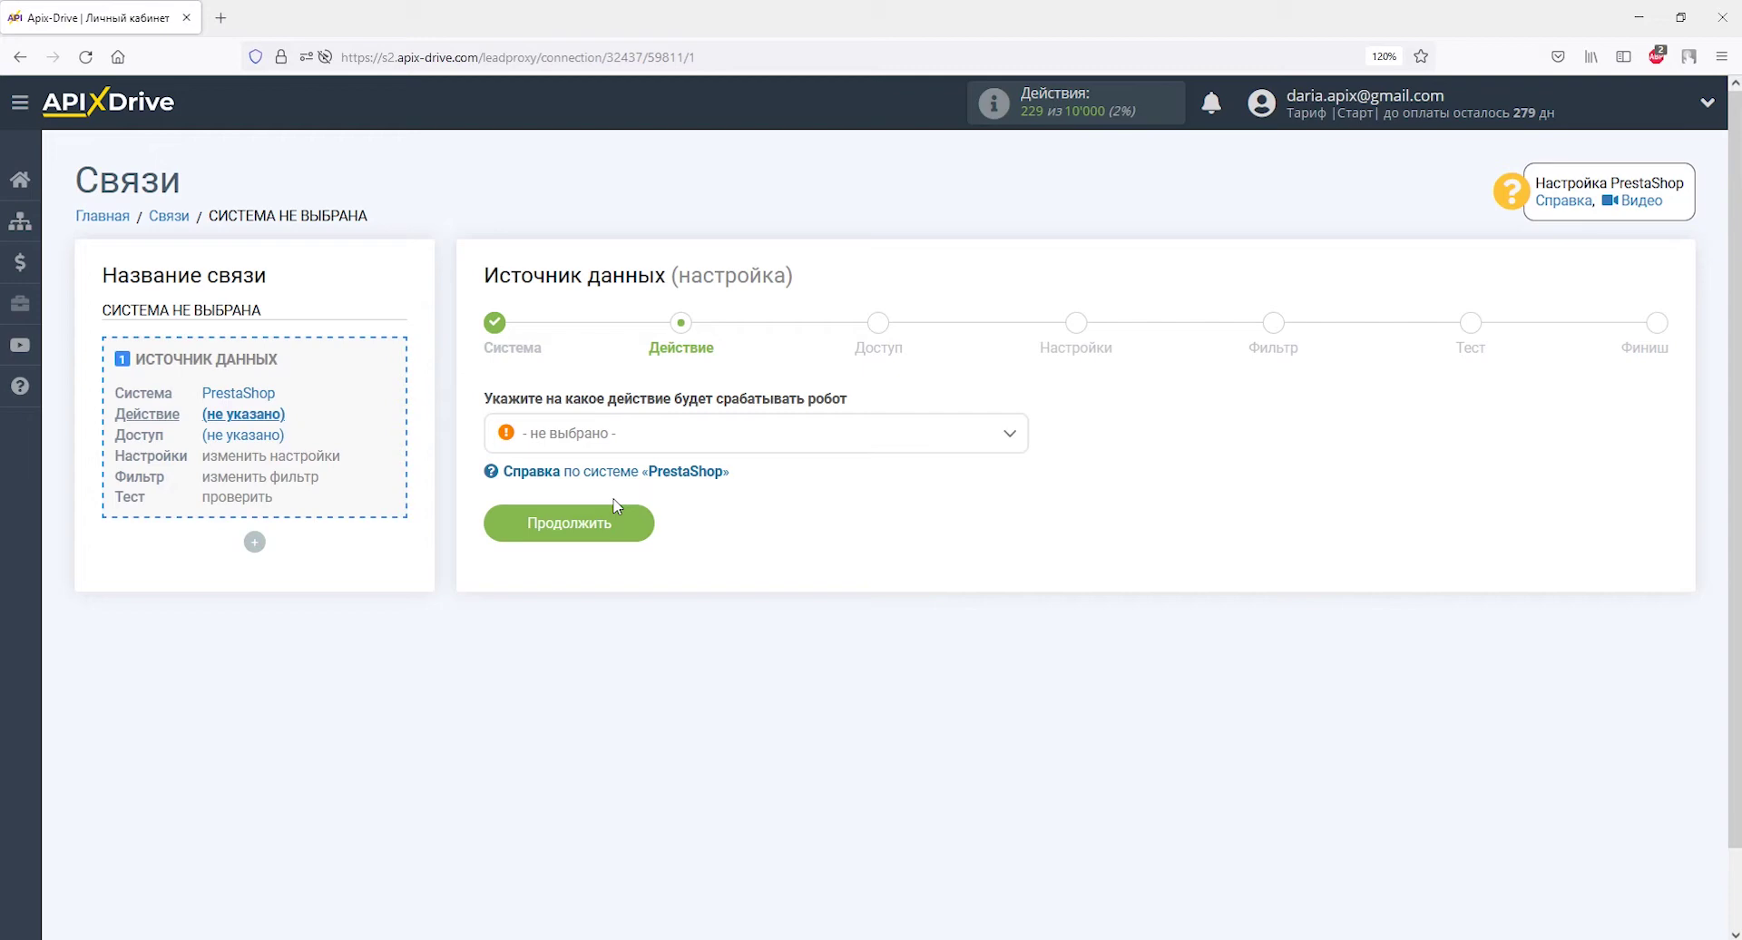
- Set the PrestaShop source action to "Загрузить заказы (новые)" and continue to the access stage
click(626, 445)
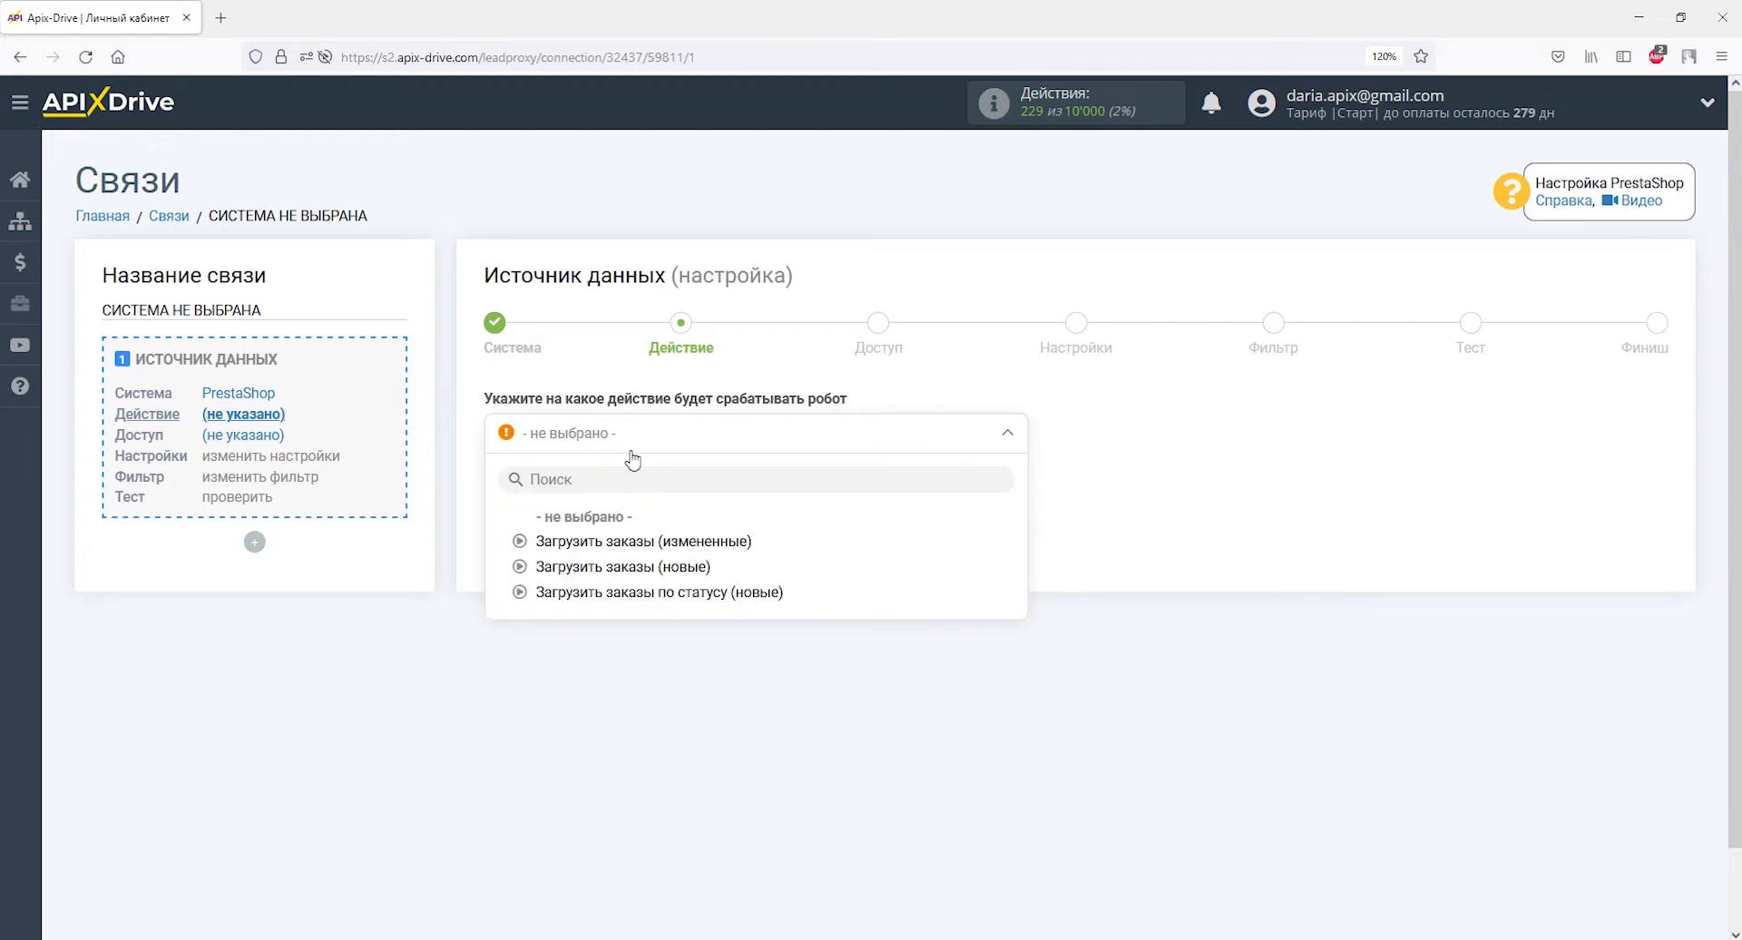
click(642, 568)
click(638, 541)
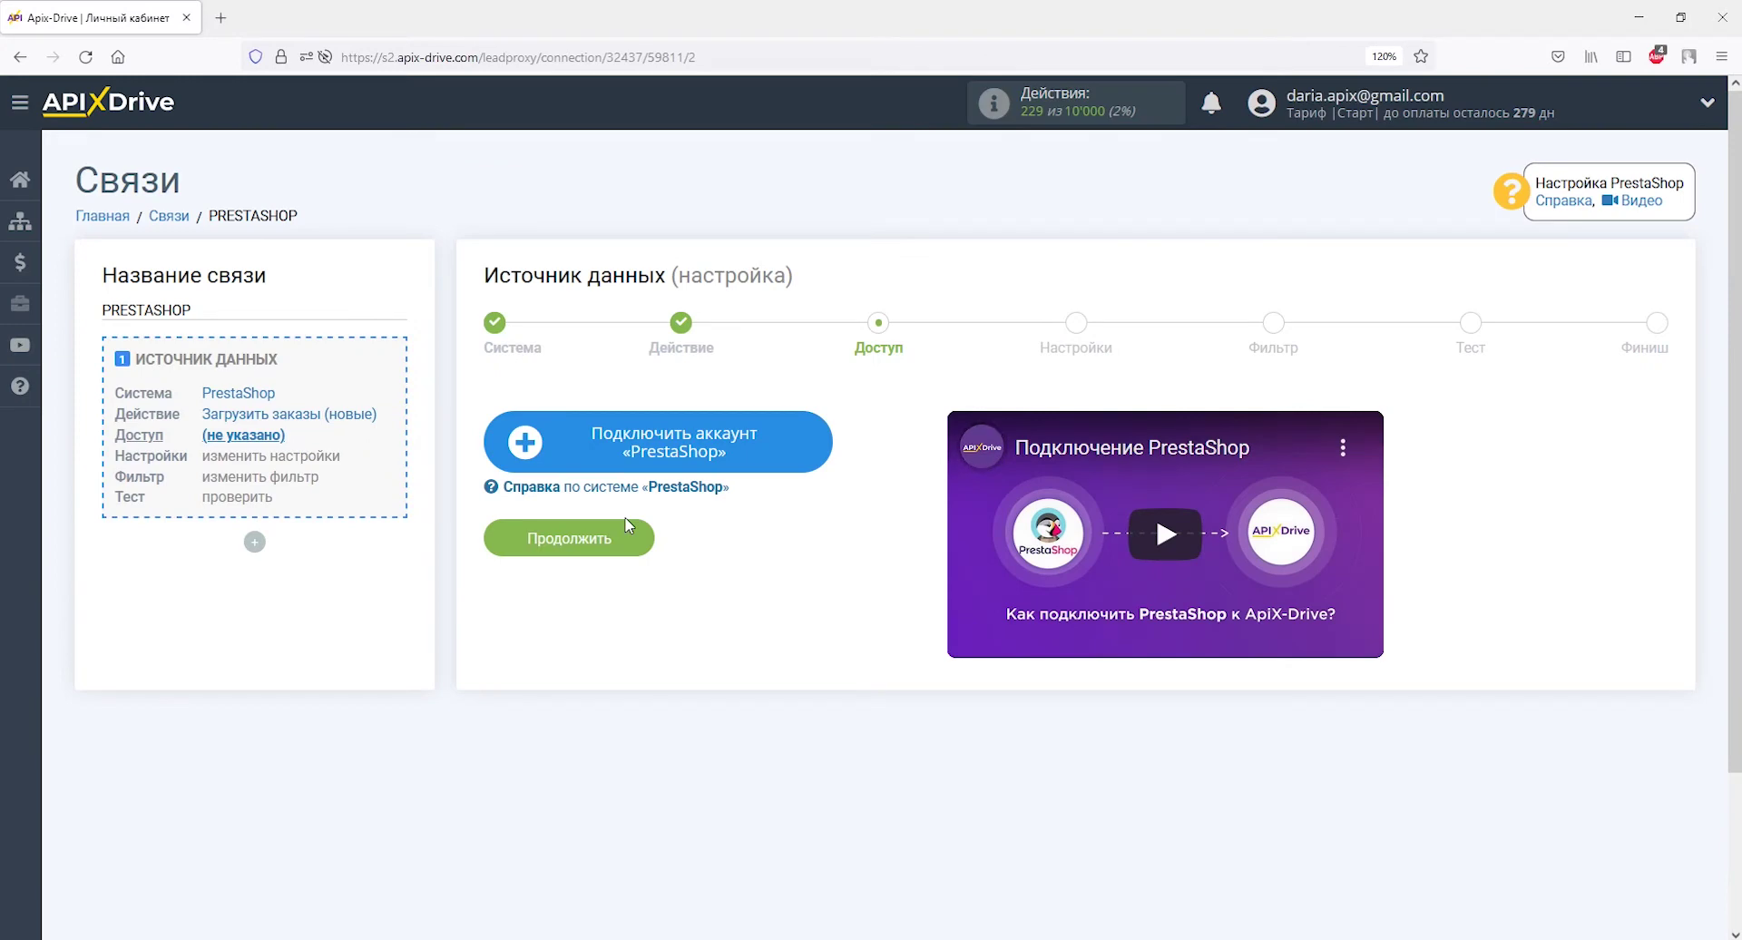
- Start connecting a PrestaShop account and set its version to 1.6+
click(571, 452)
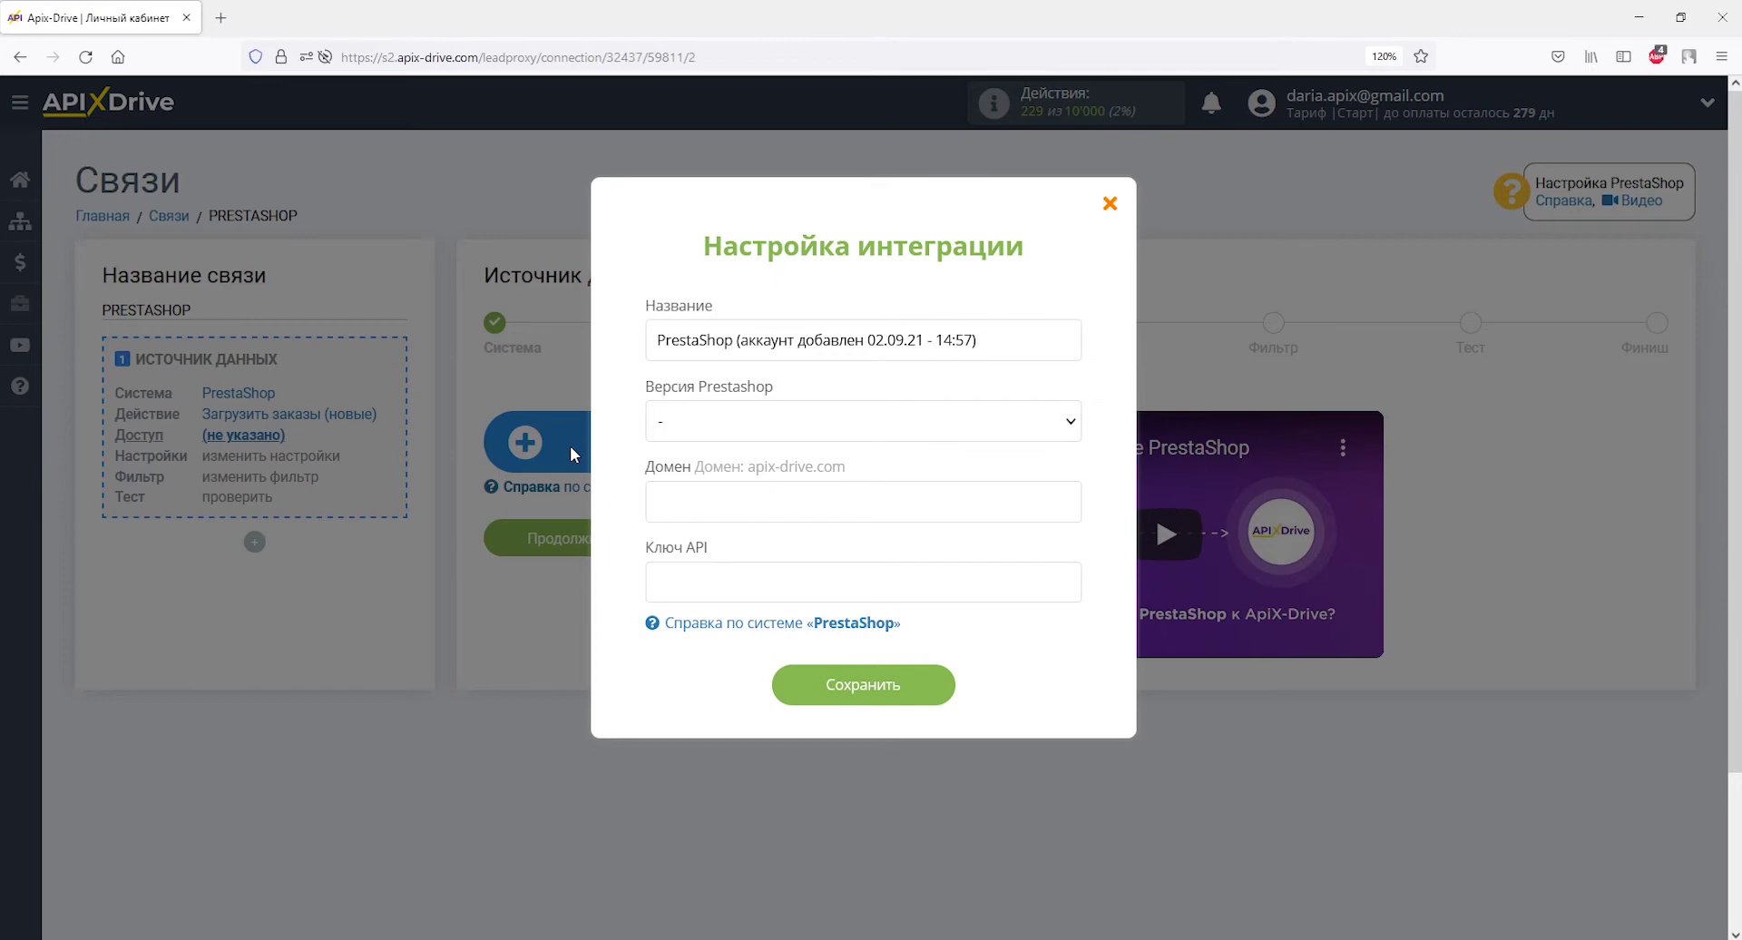
click(687, 419)
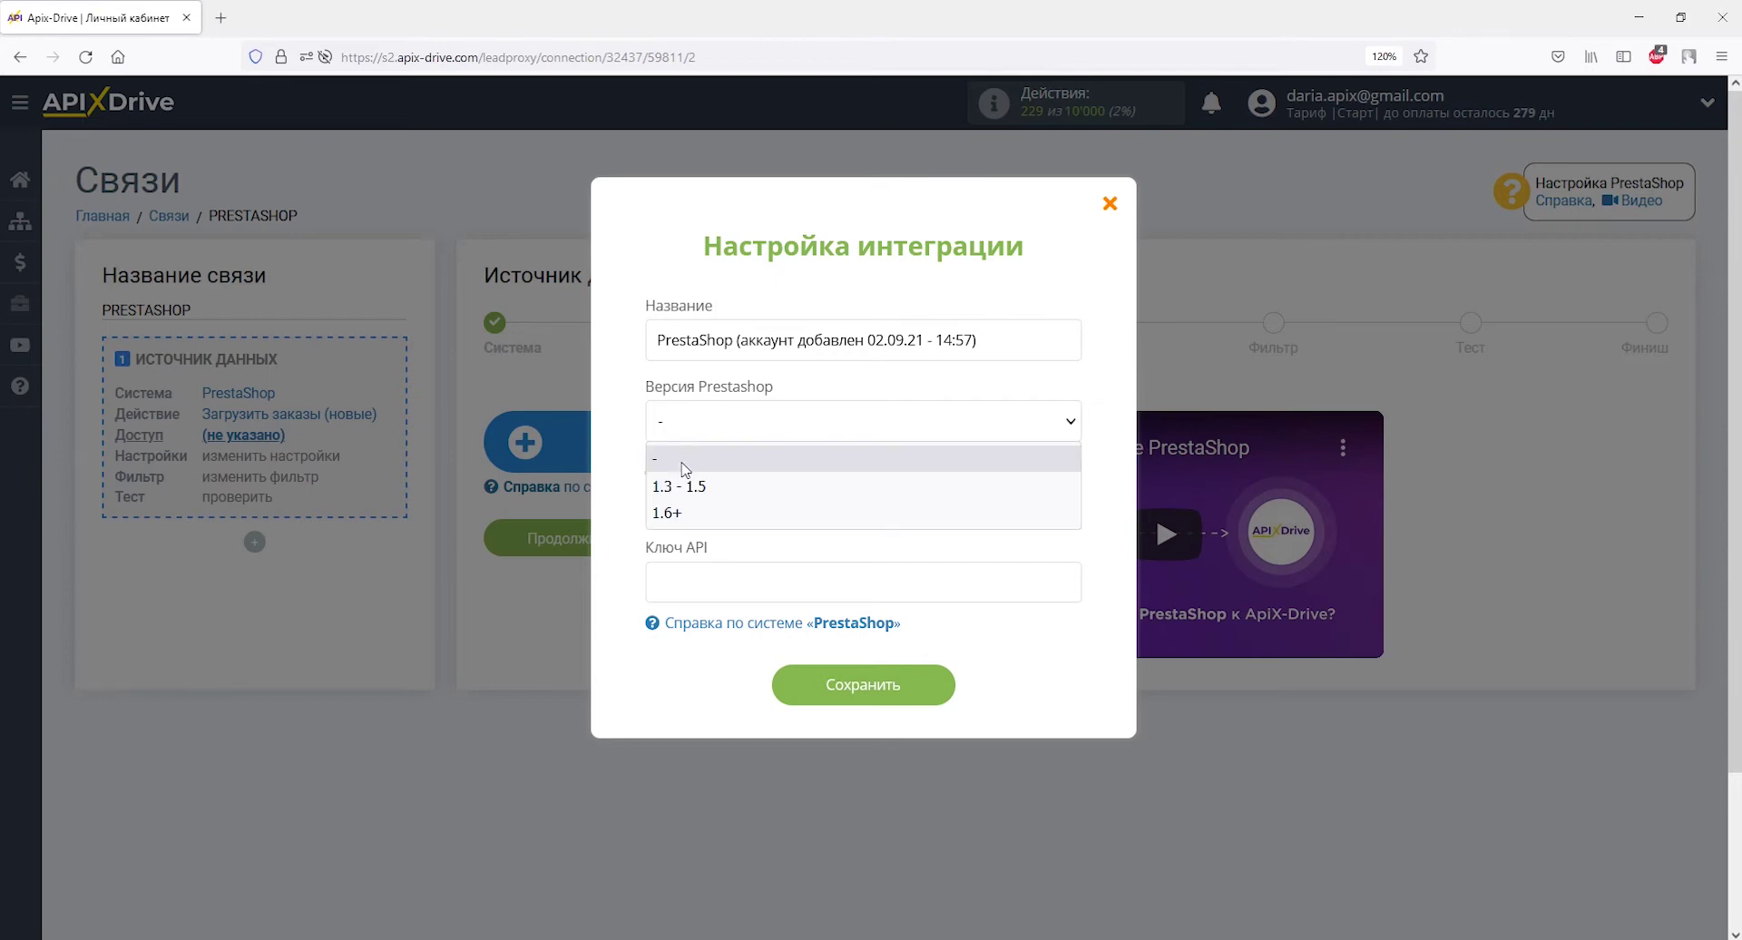
click(684, 509)
- Copy the domain prestashop-demo.seo24.com.ua from the PrestaShop admin address and paste it into the integration's domain field
key(alt+Tab)
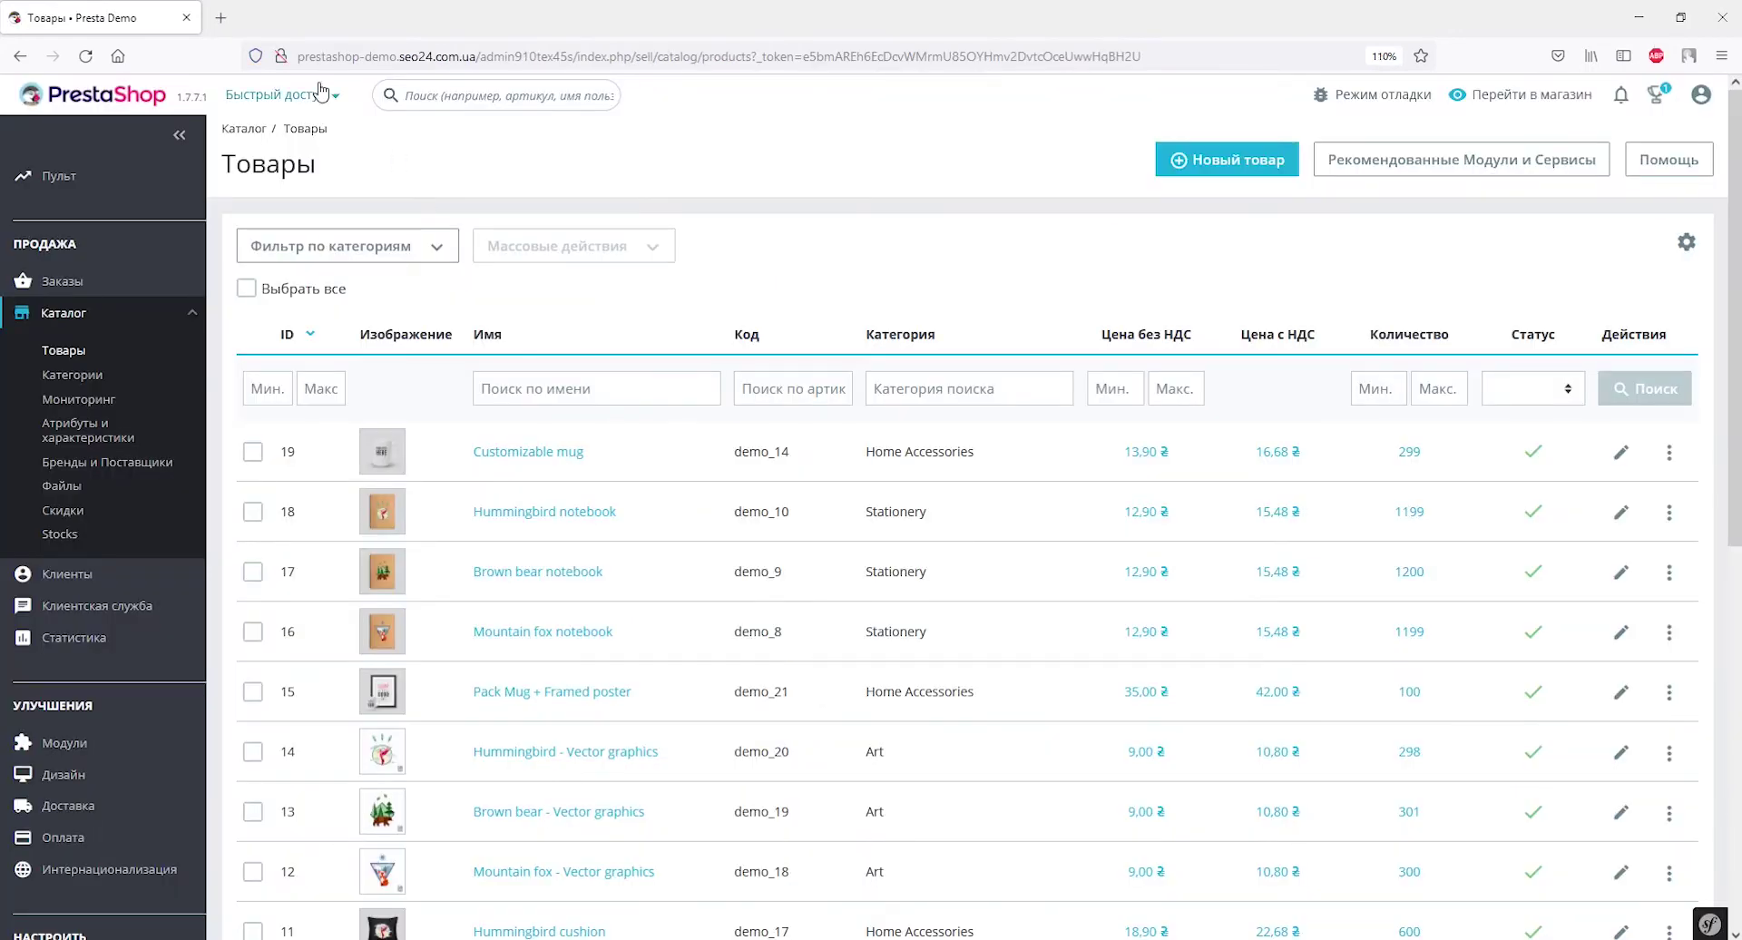
click(300, 55)
drag(300, 56, 477, 58)
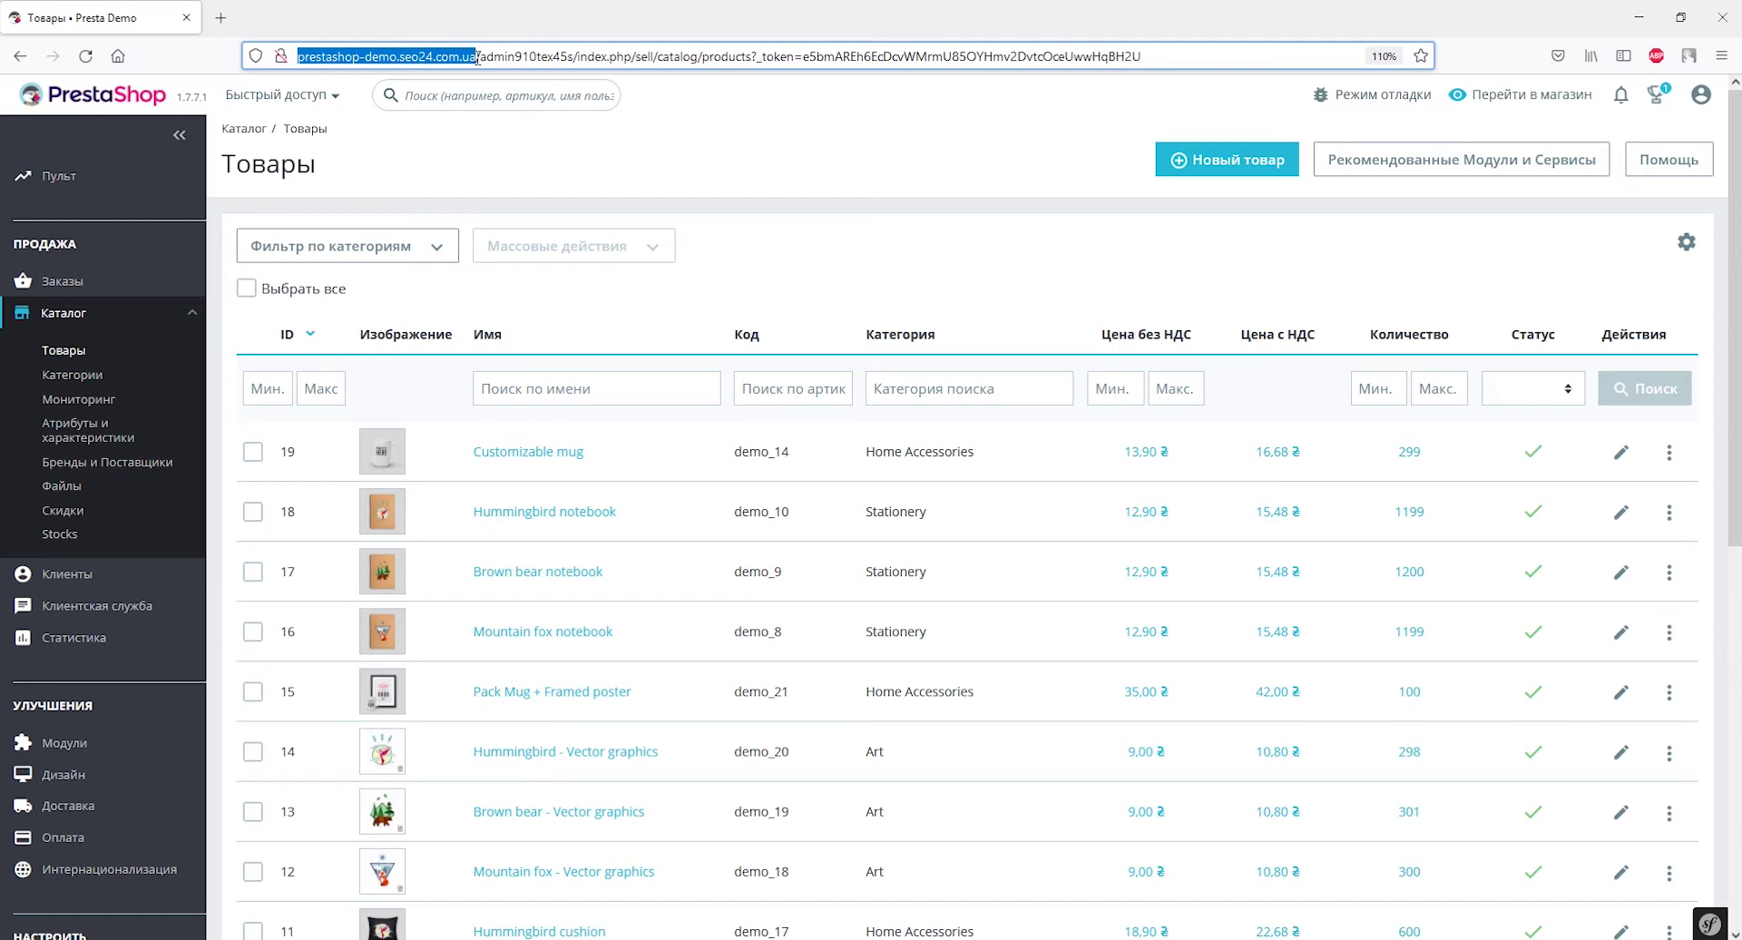
right_click(476, 57)
click(511, 138)
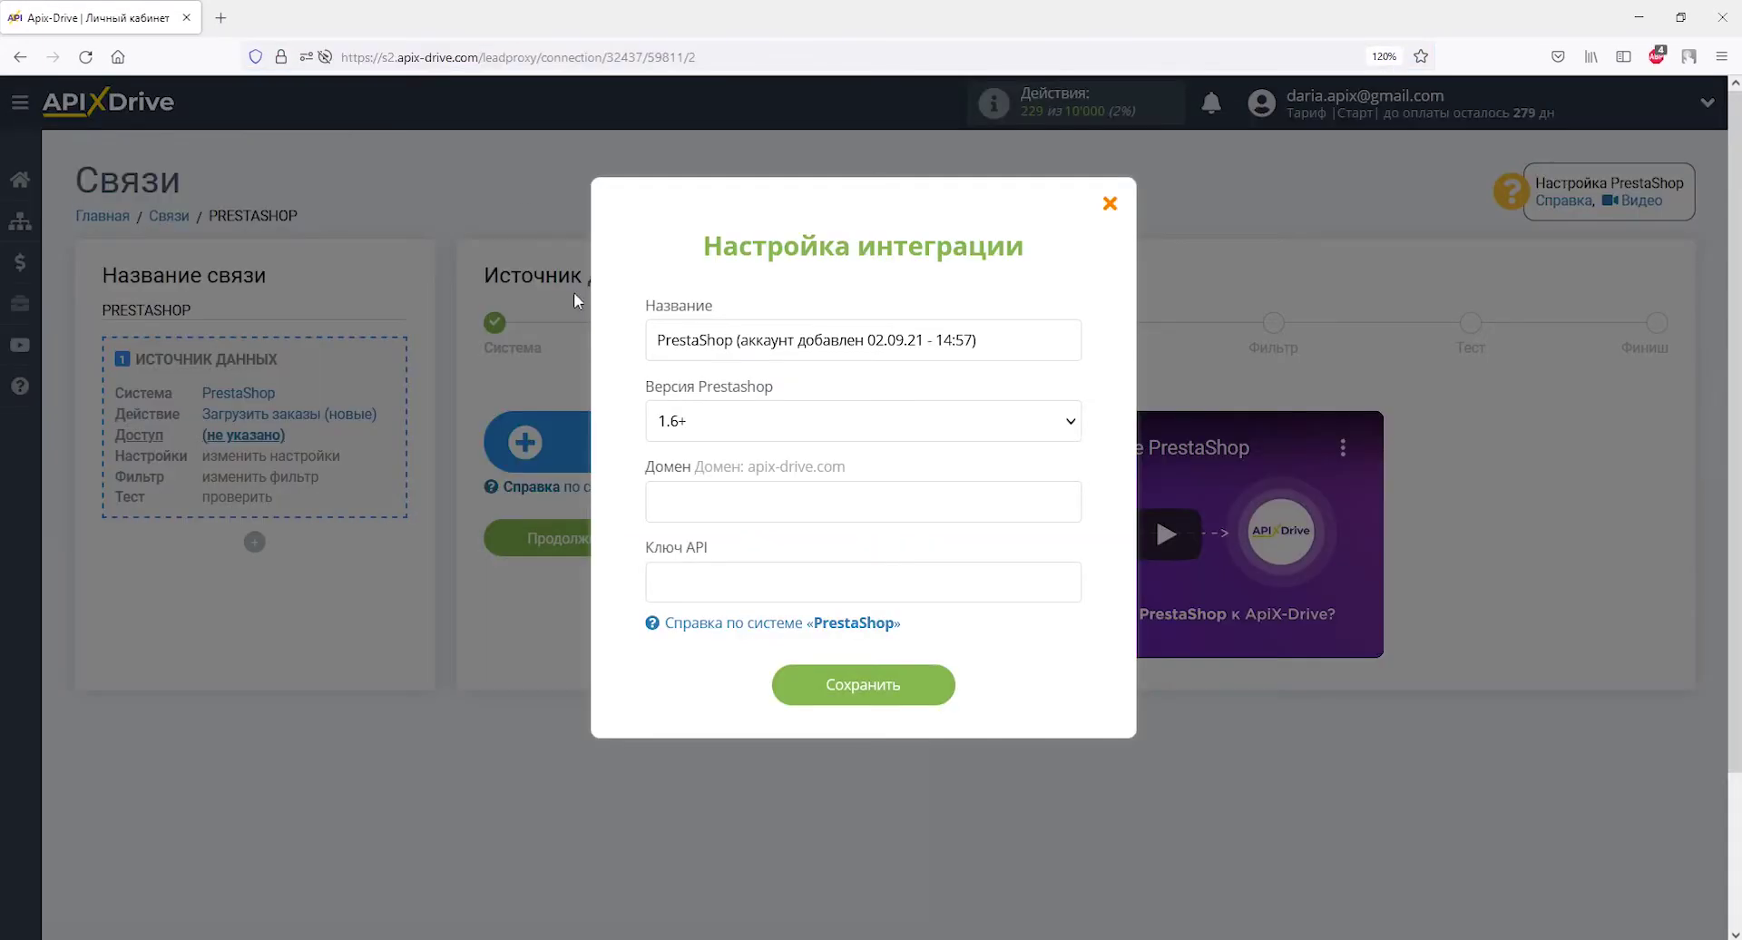
right_click(662, 491)
click(714, 623)
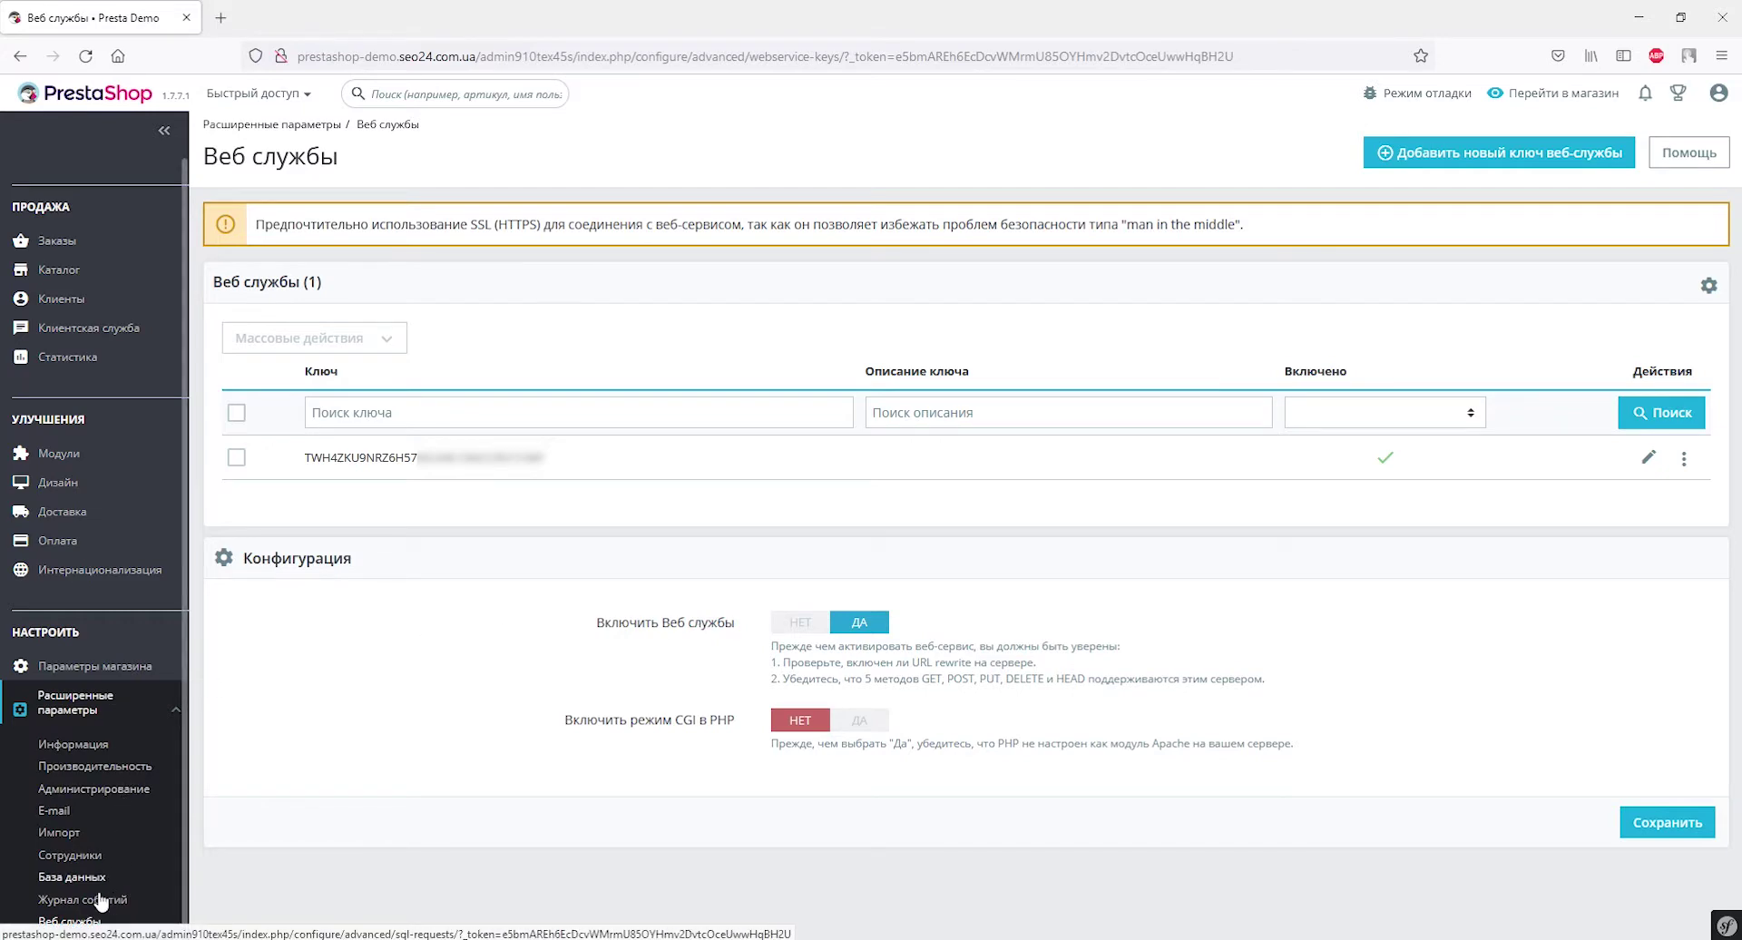
- In PrestaShop's web services, open the existing key entry, generate a new key, copy it and save the entry
click(369, 471)
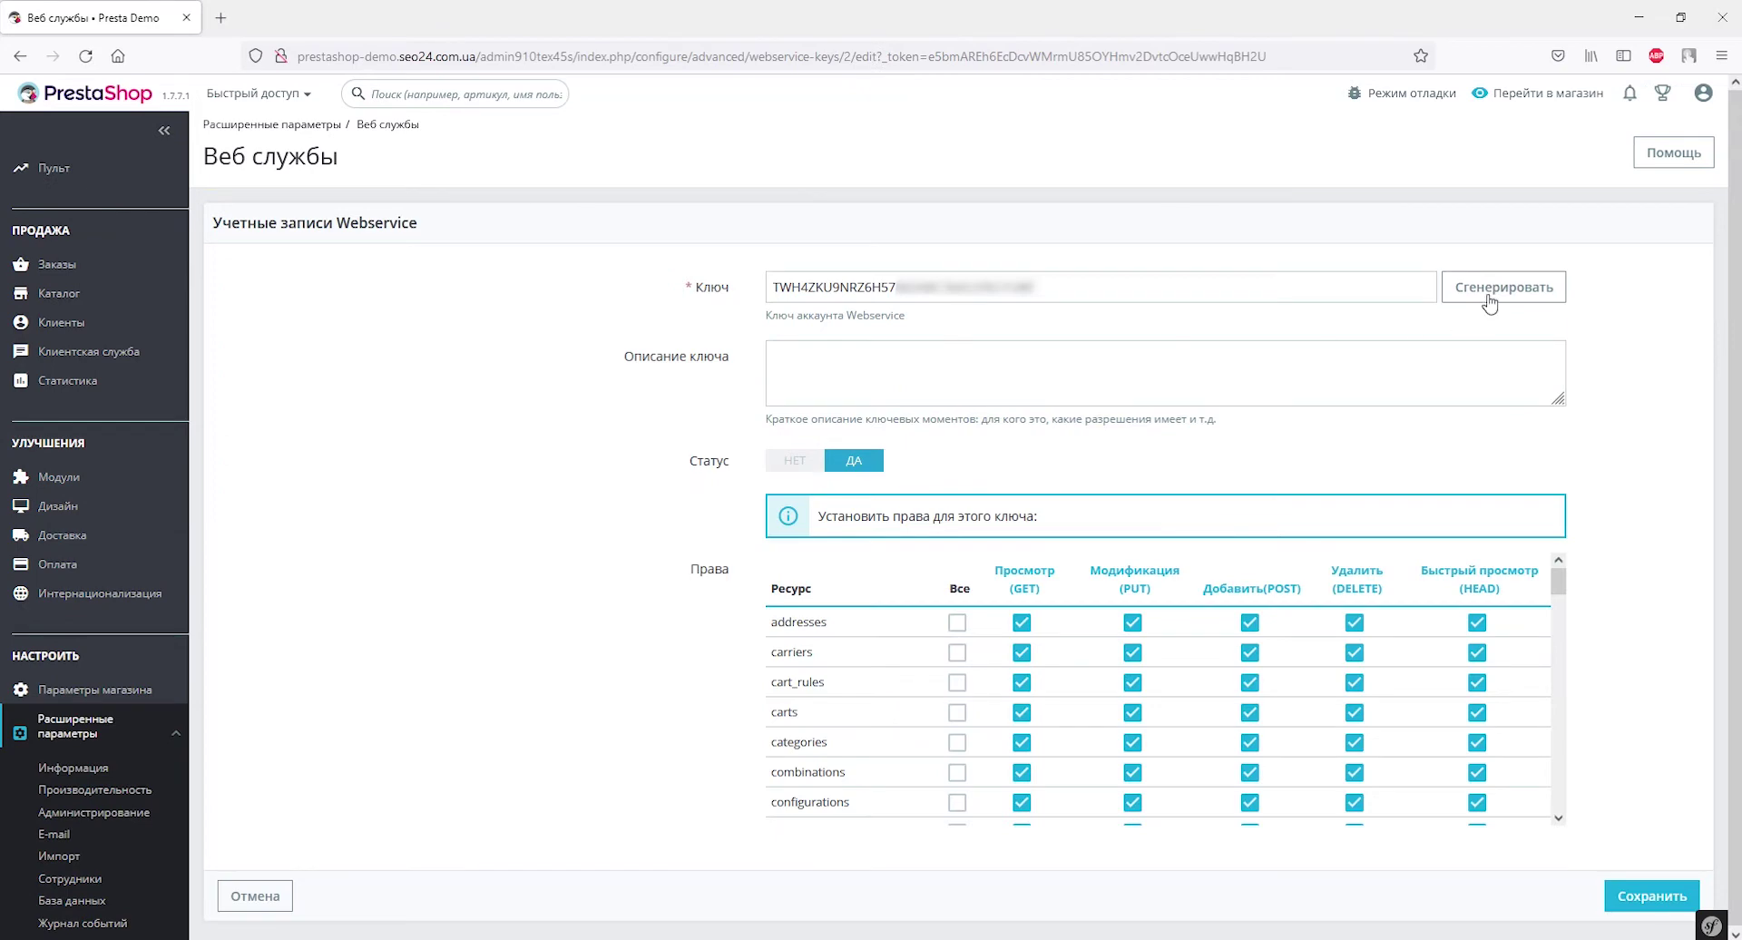
click(1488, 289)
drag(1151, 283, 772, 288)
right_click(772, 288)
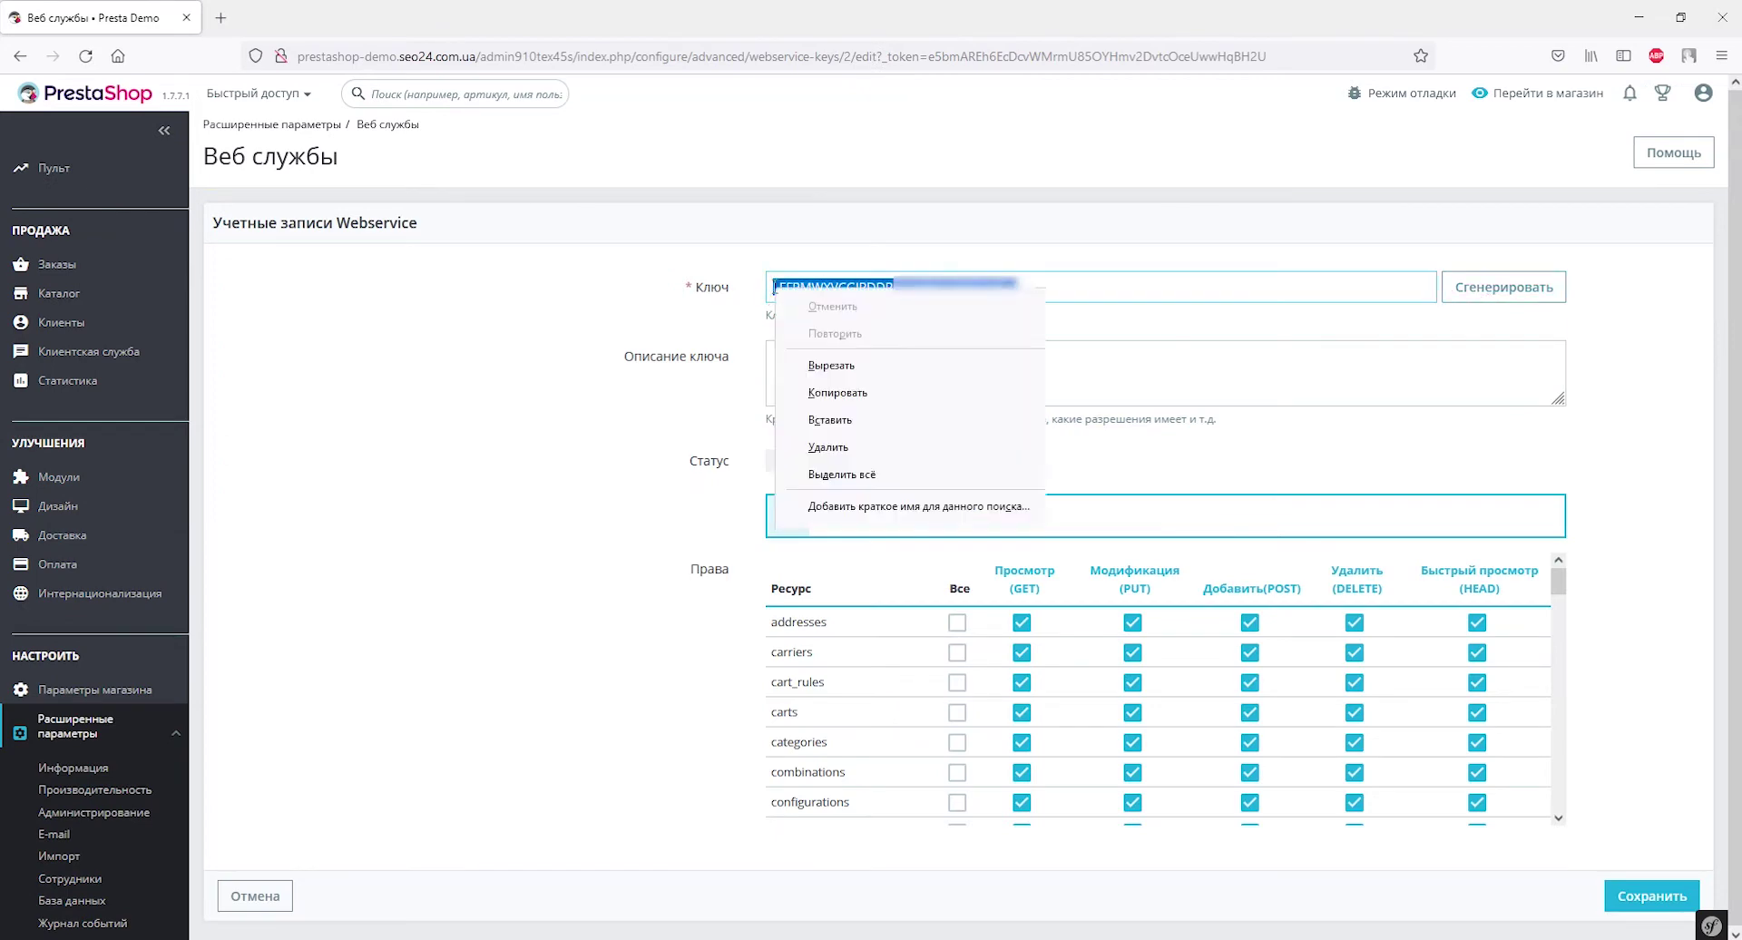
click(814, 390)
click(1613, 895)
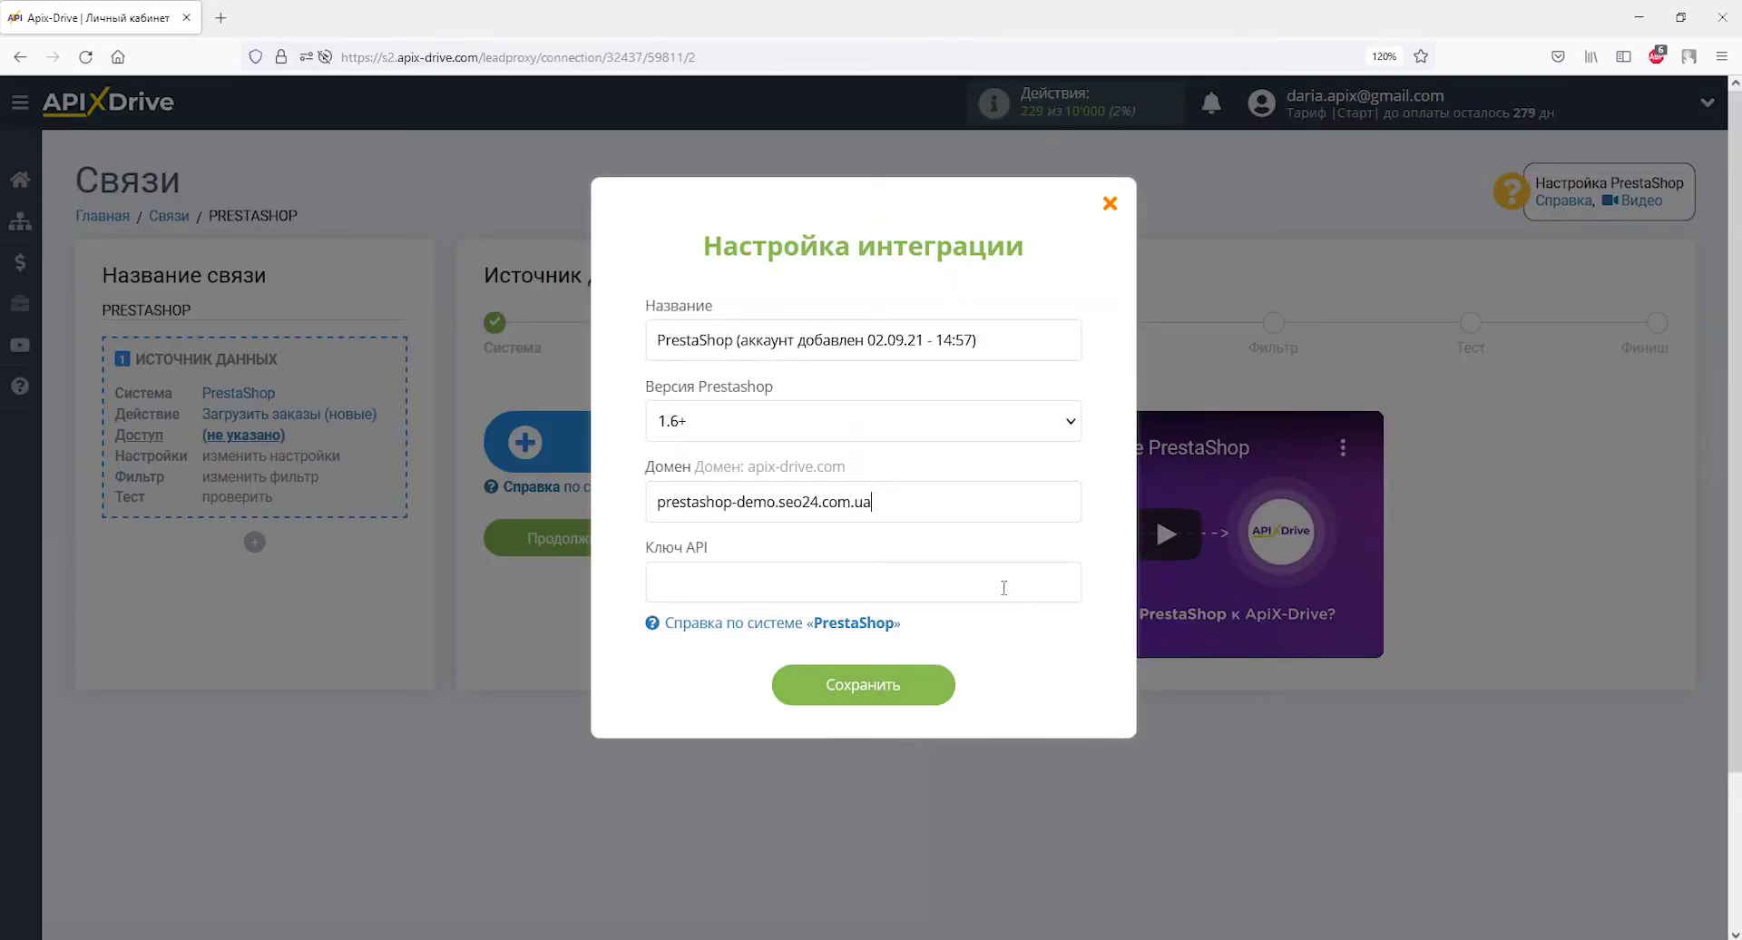
- Paste the copied API key into the PrestaShop integration's key field and save the account
right_click(1003, 588)
click(1059, 719)
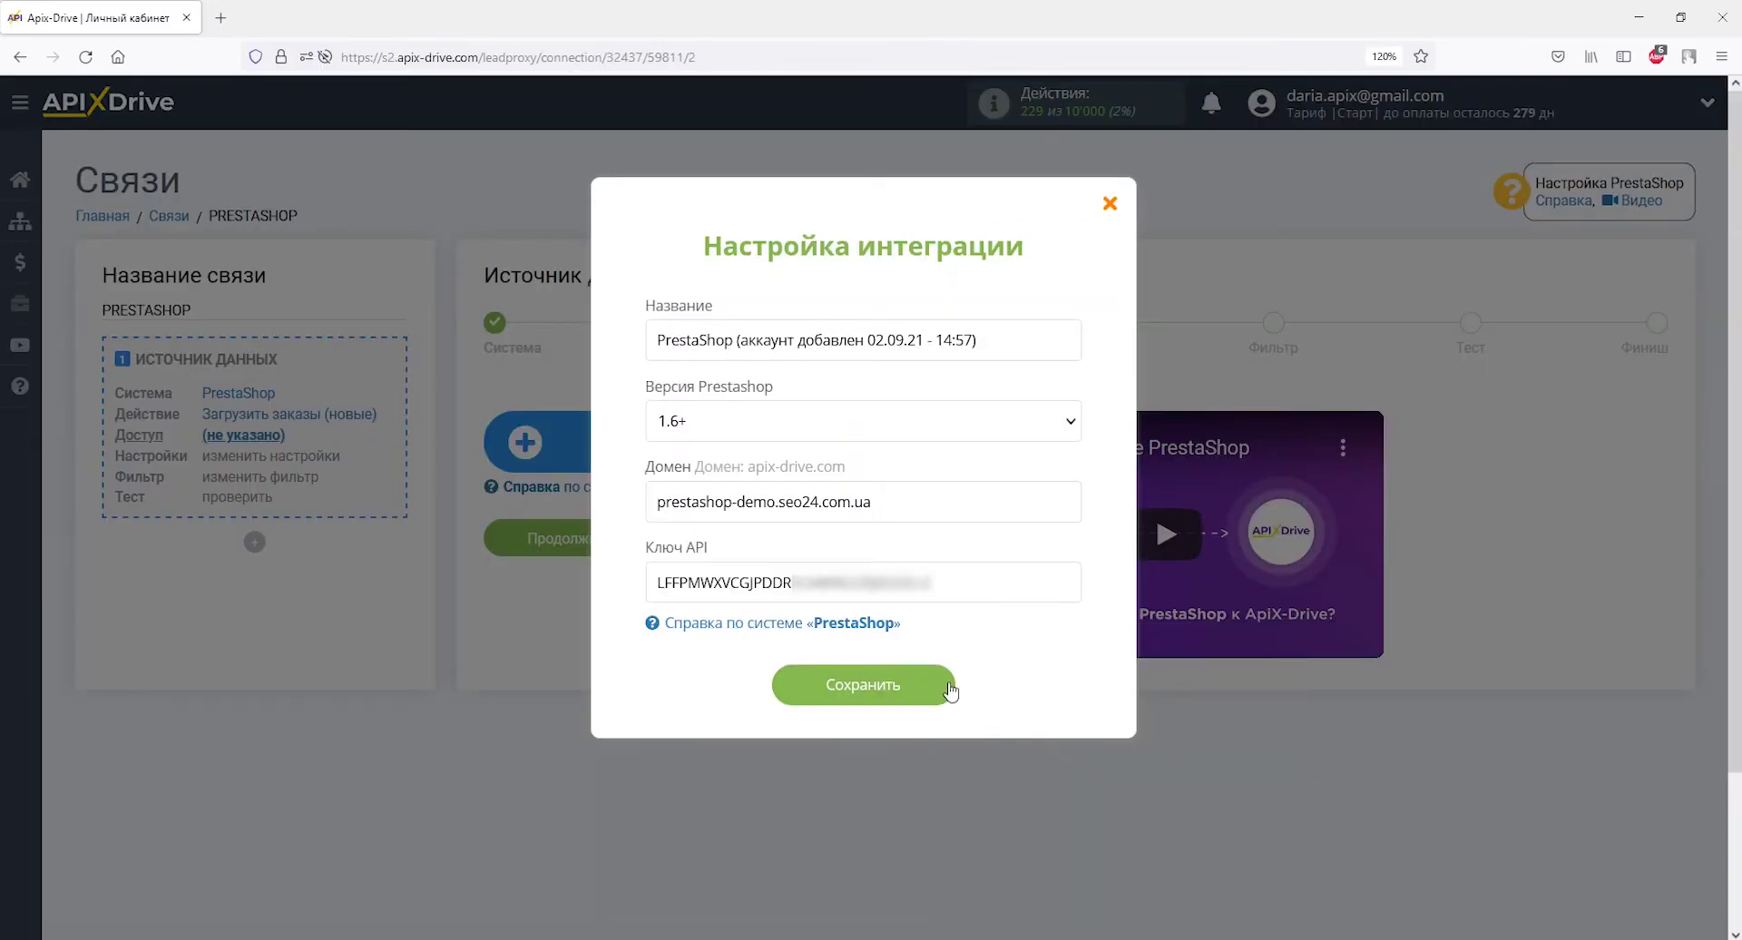
click(917, 687)
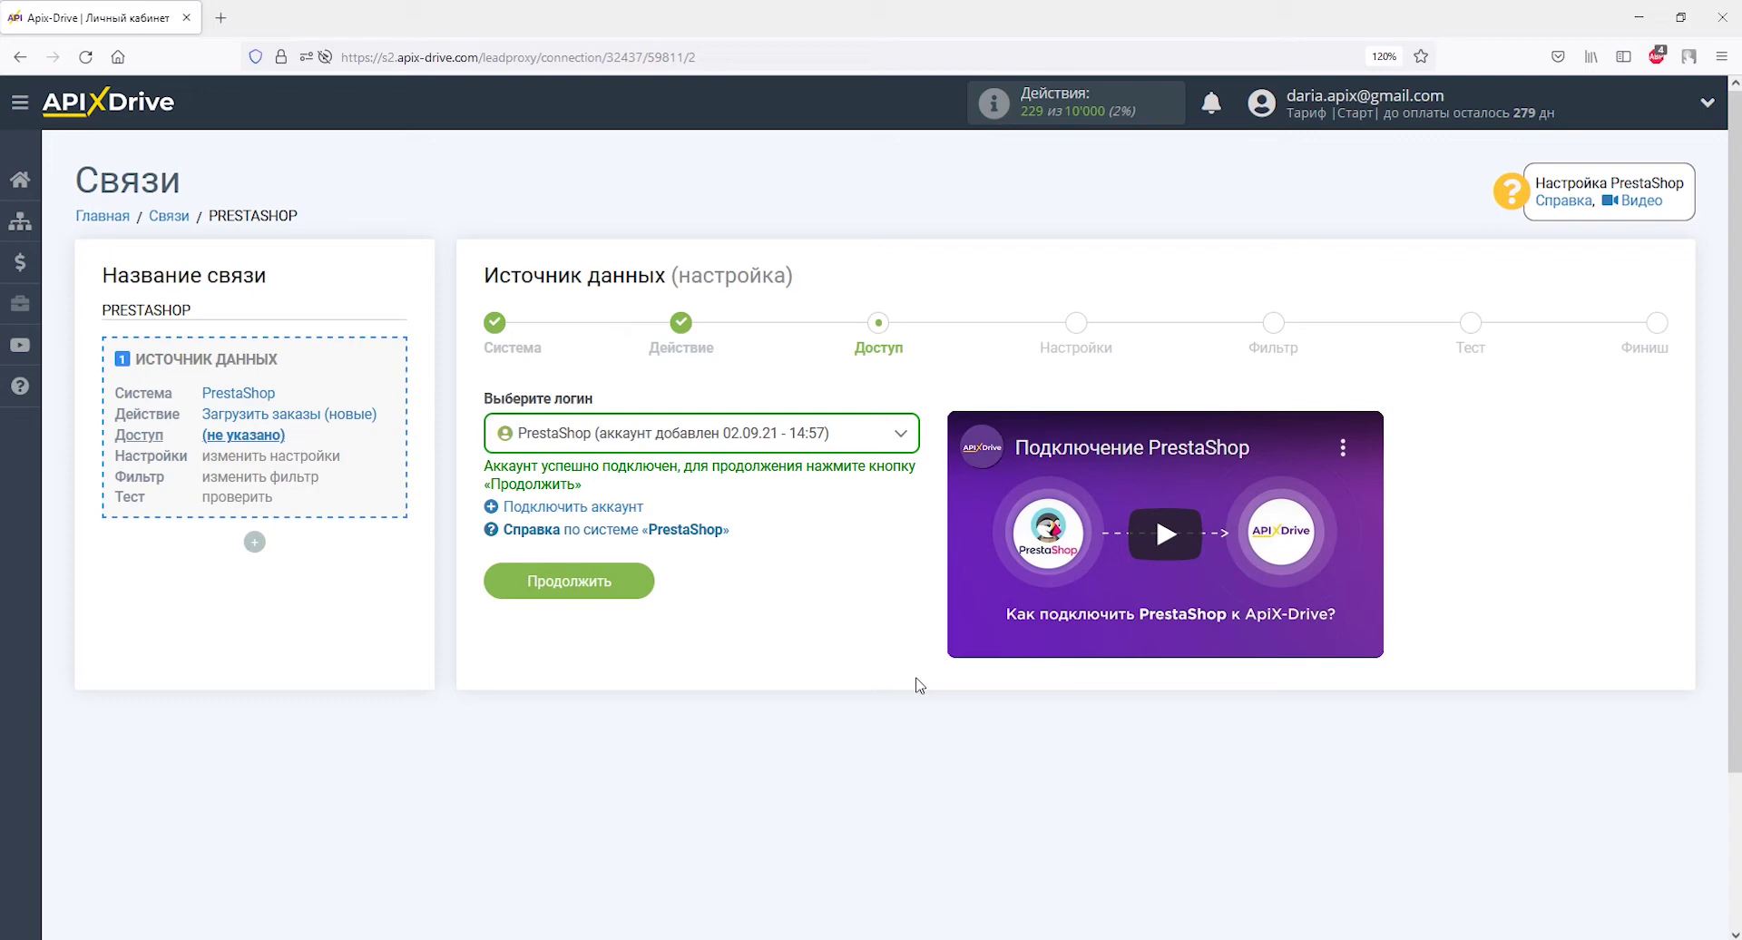
- Continue with the connected PrestaShop account, passing the settings and filter stages without adding any conditions
click(628, 588)
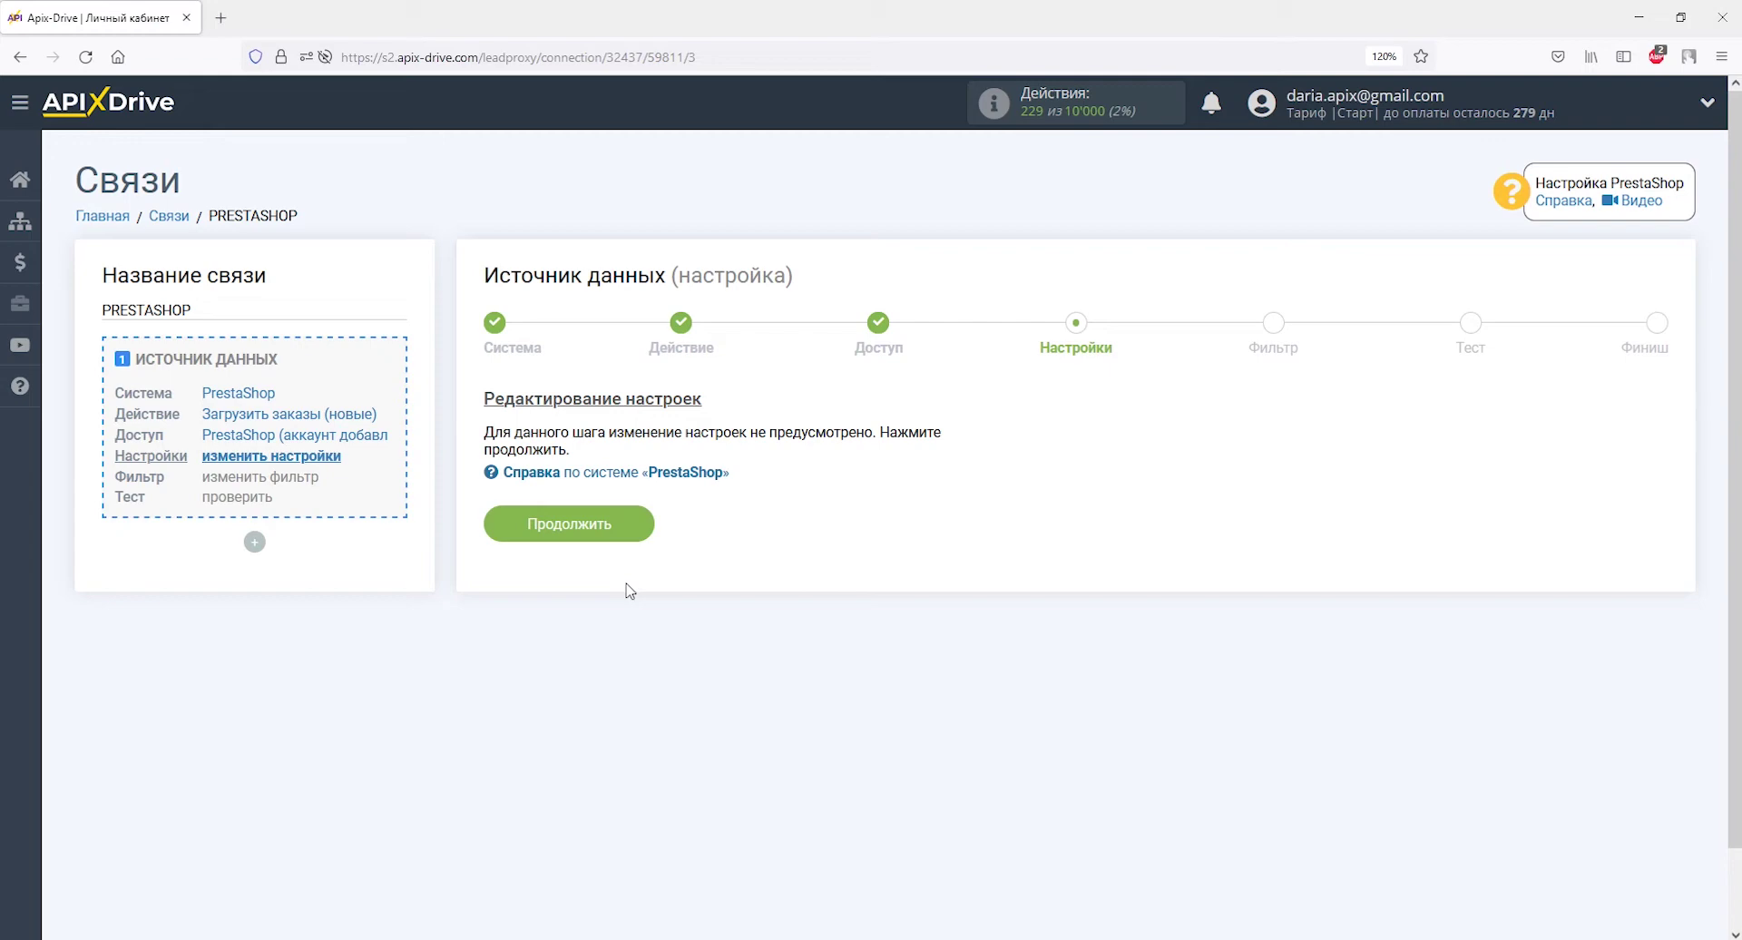
click(624, 527)
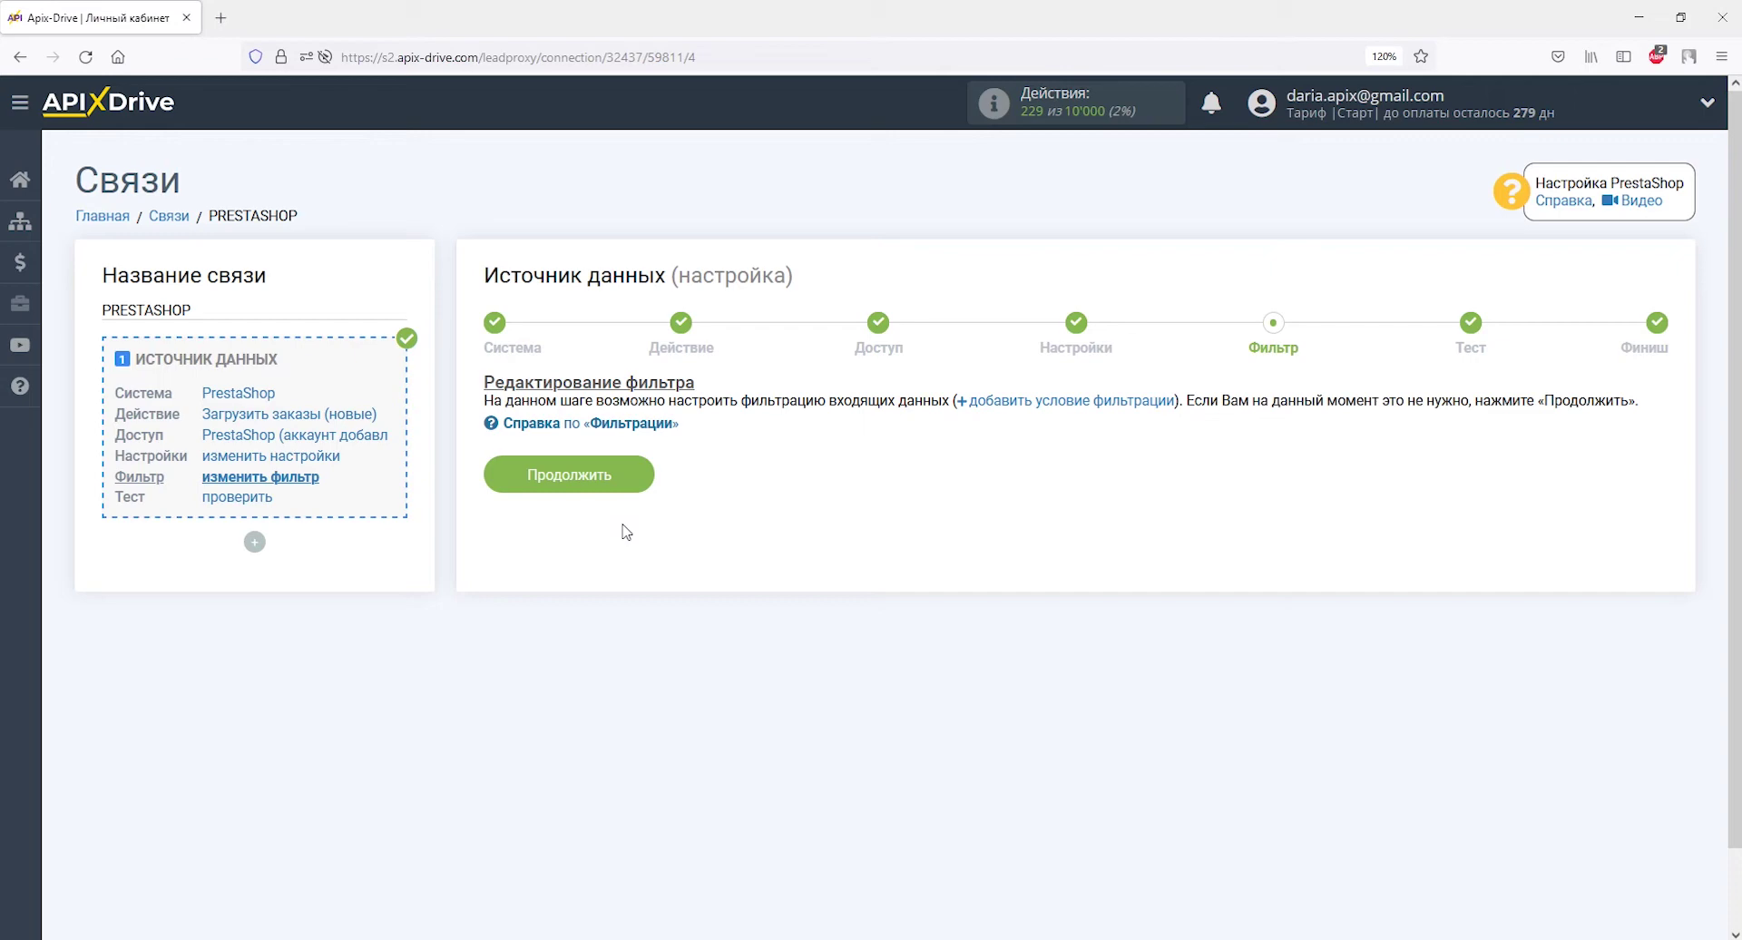
click(624, 473)
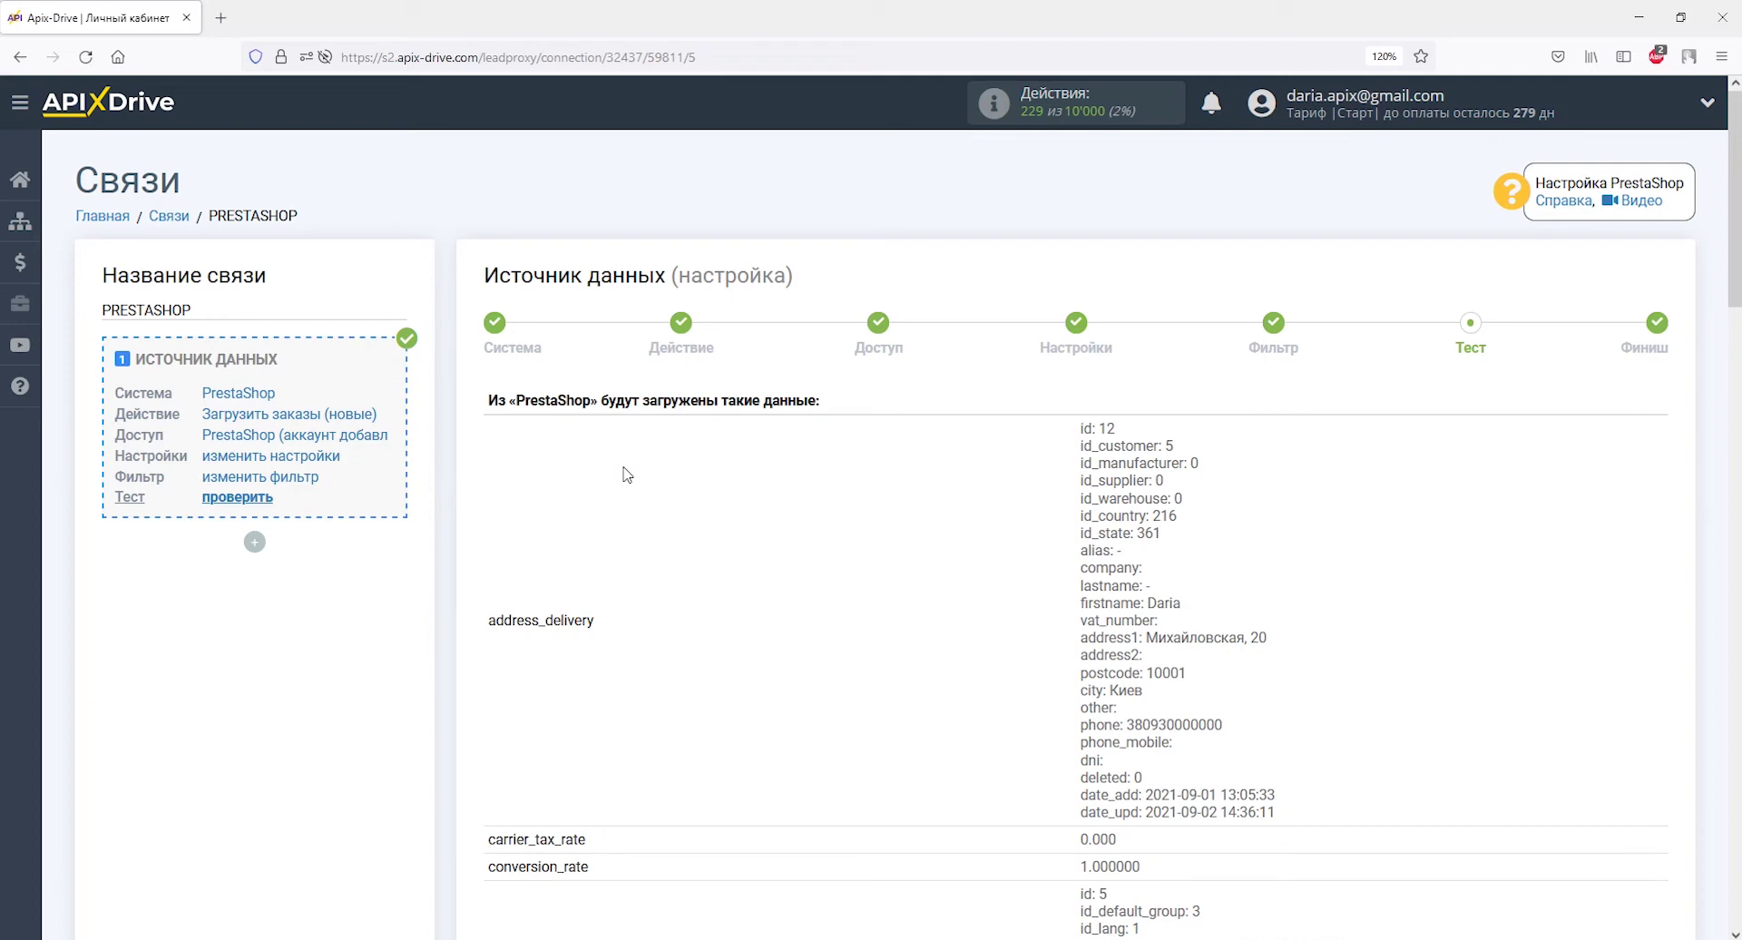
- Review the PrestaShop test order data down to its end and complete the data source setup
scroll(624, 473, down, 8)
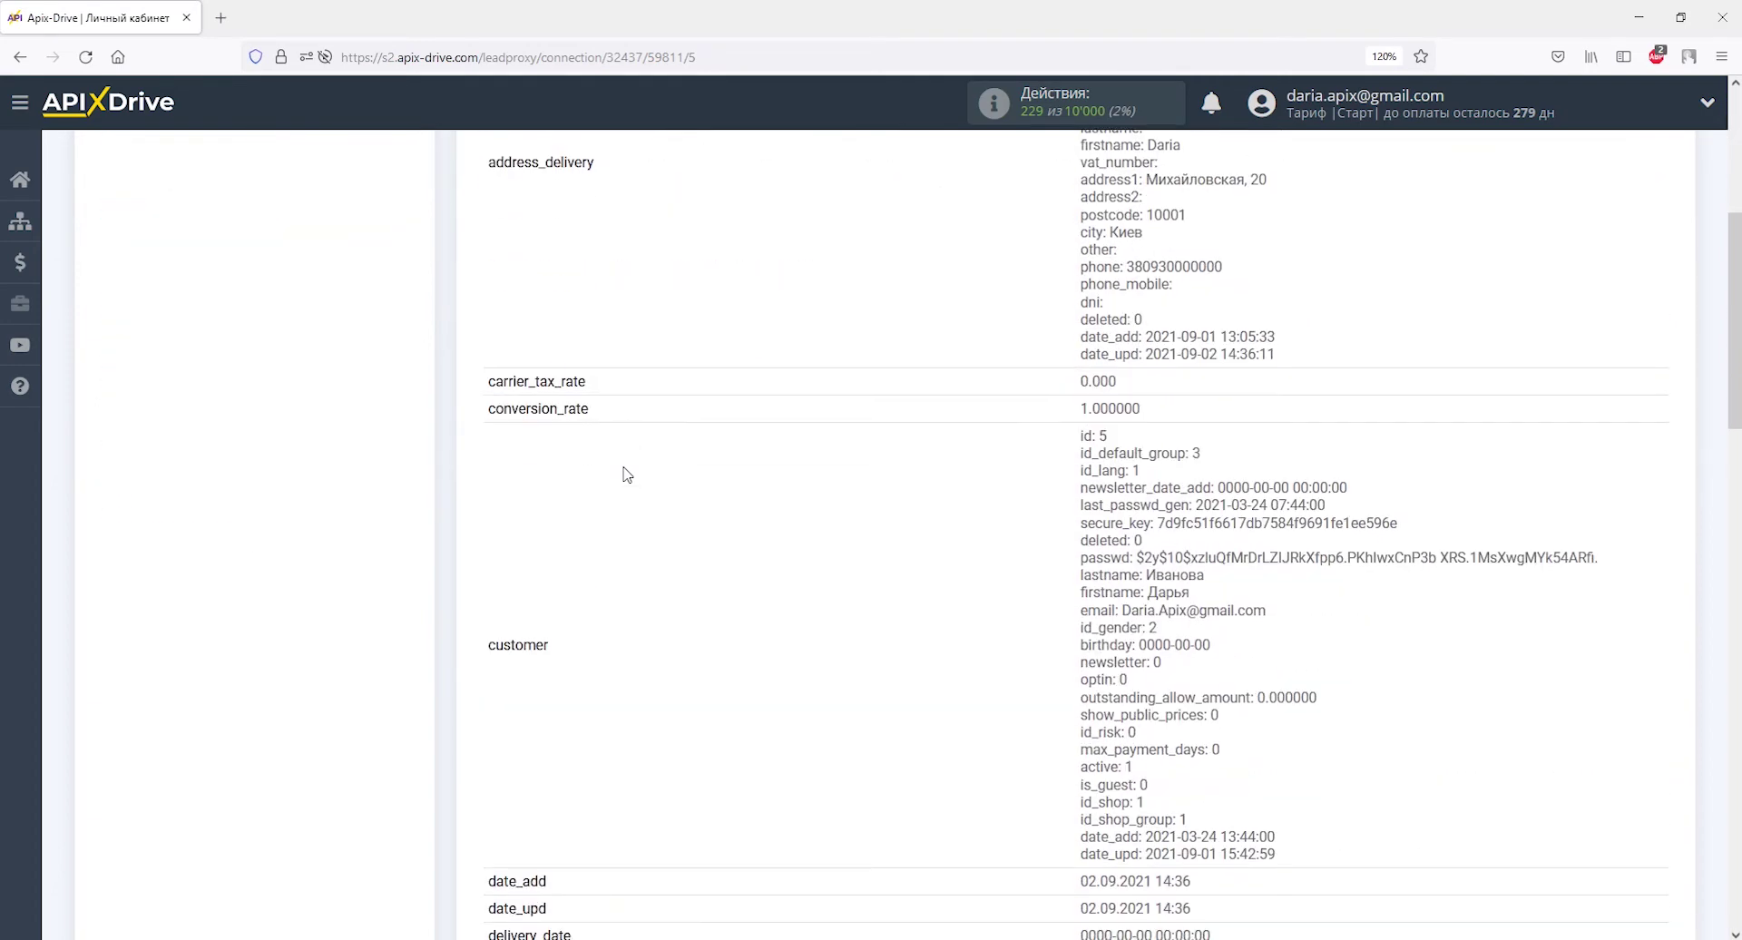
scroll(624, 474, down, 5)
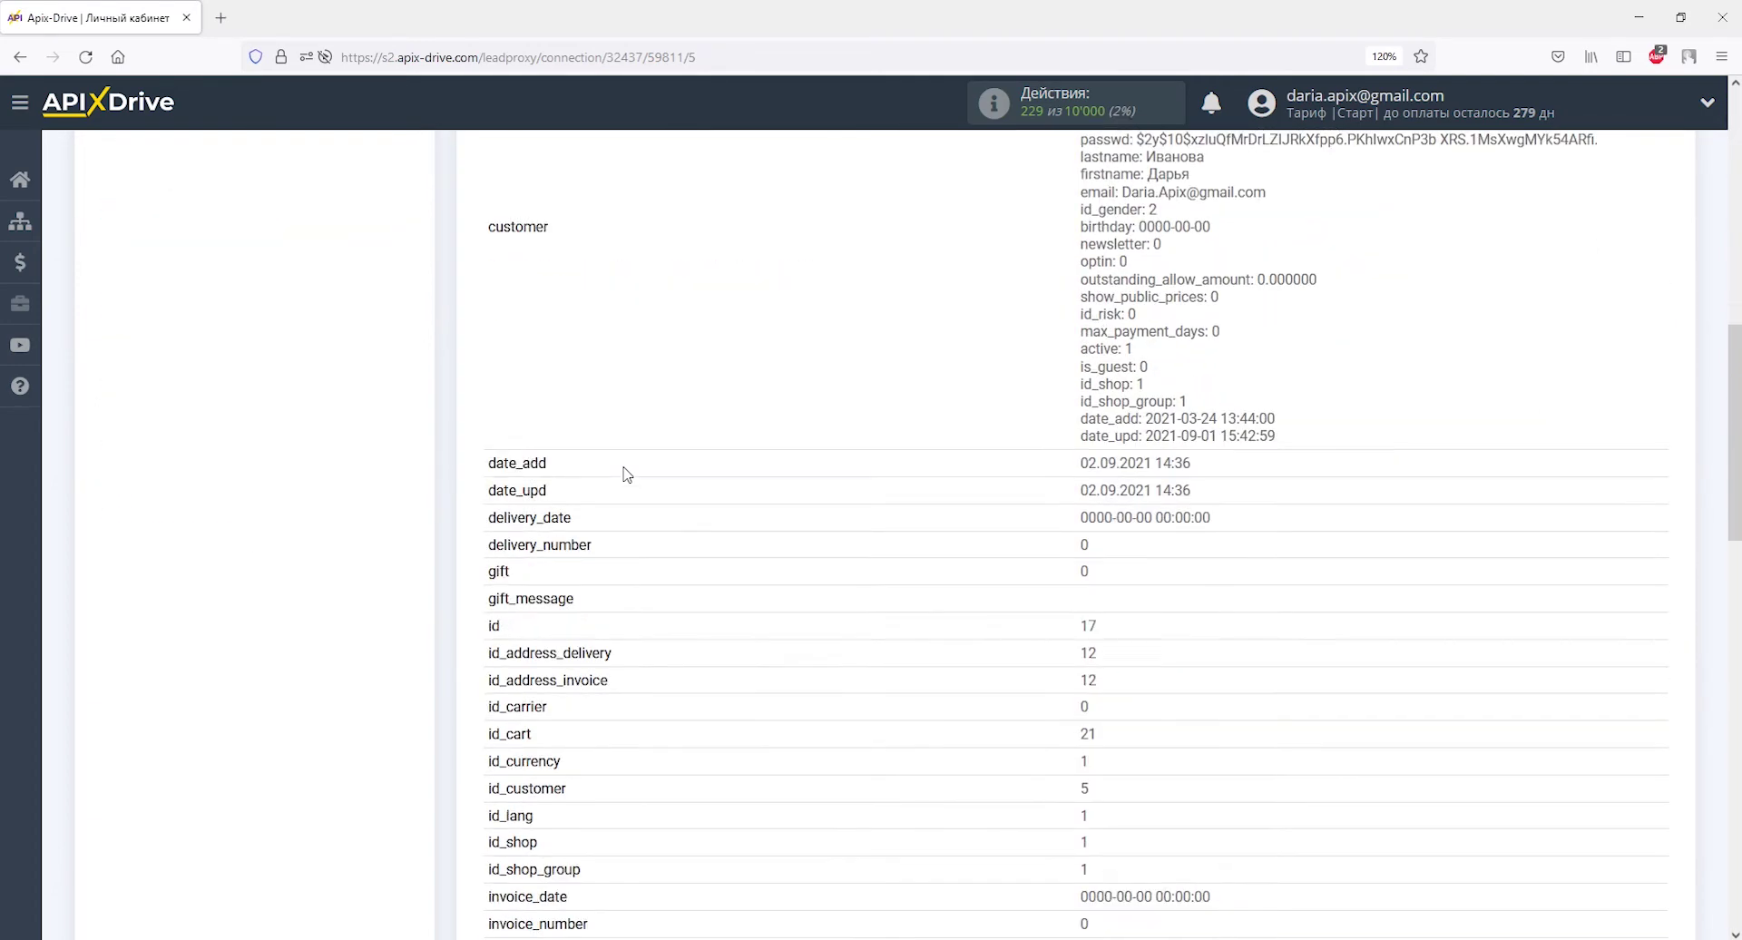
scroll(624, 474, down, 10)
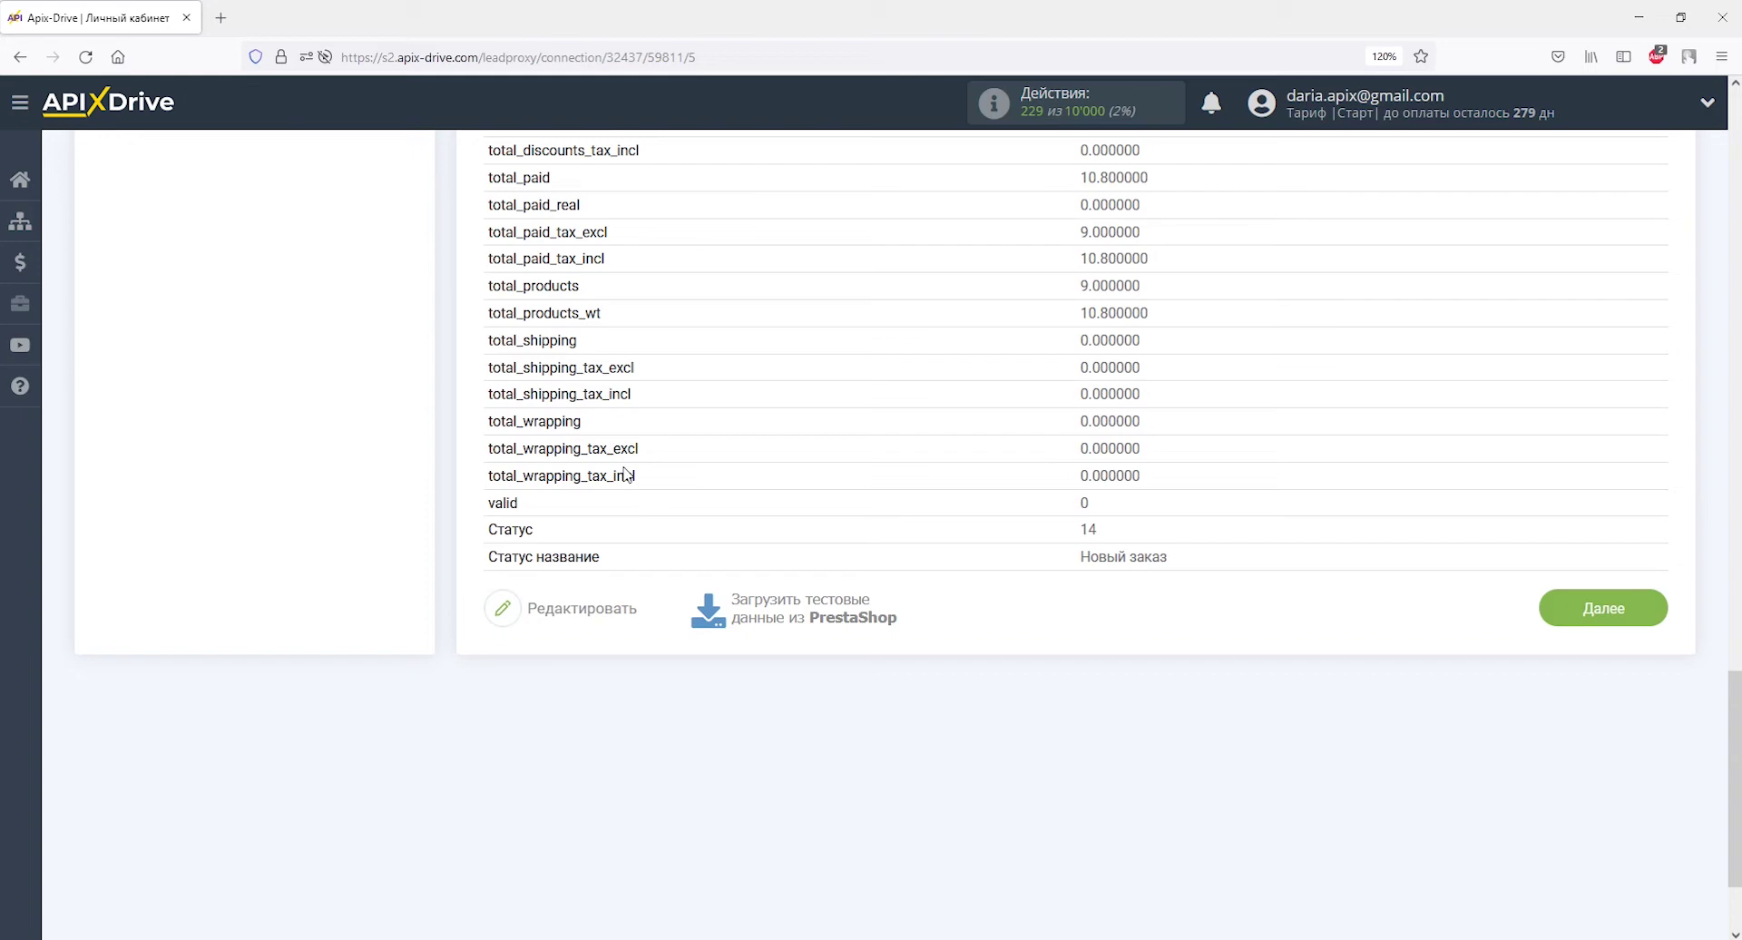
click(1561, 608)
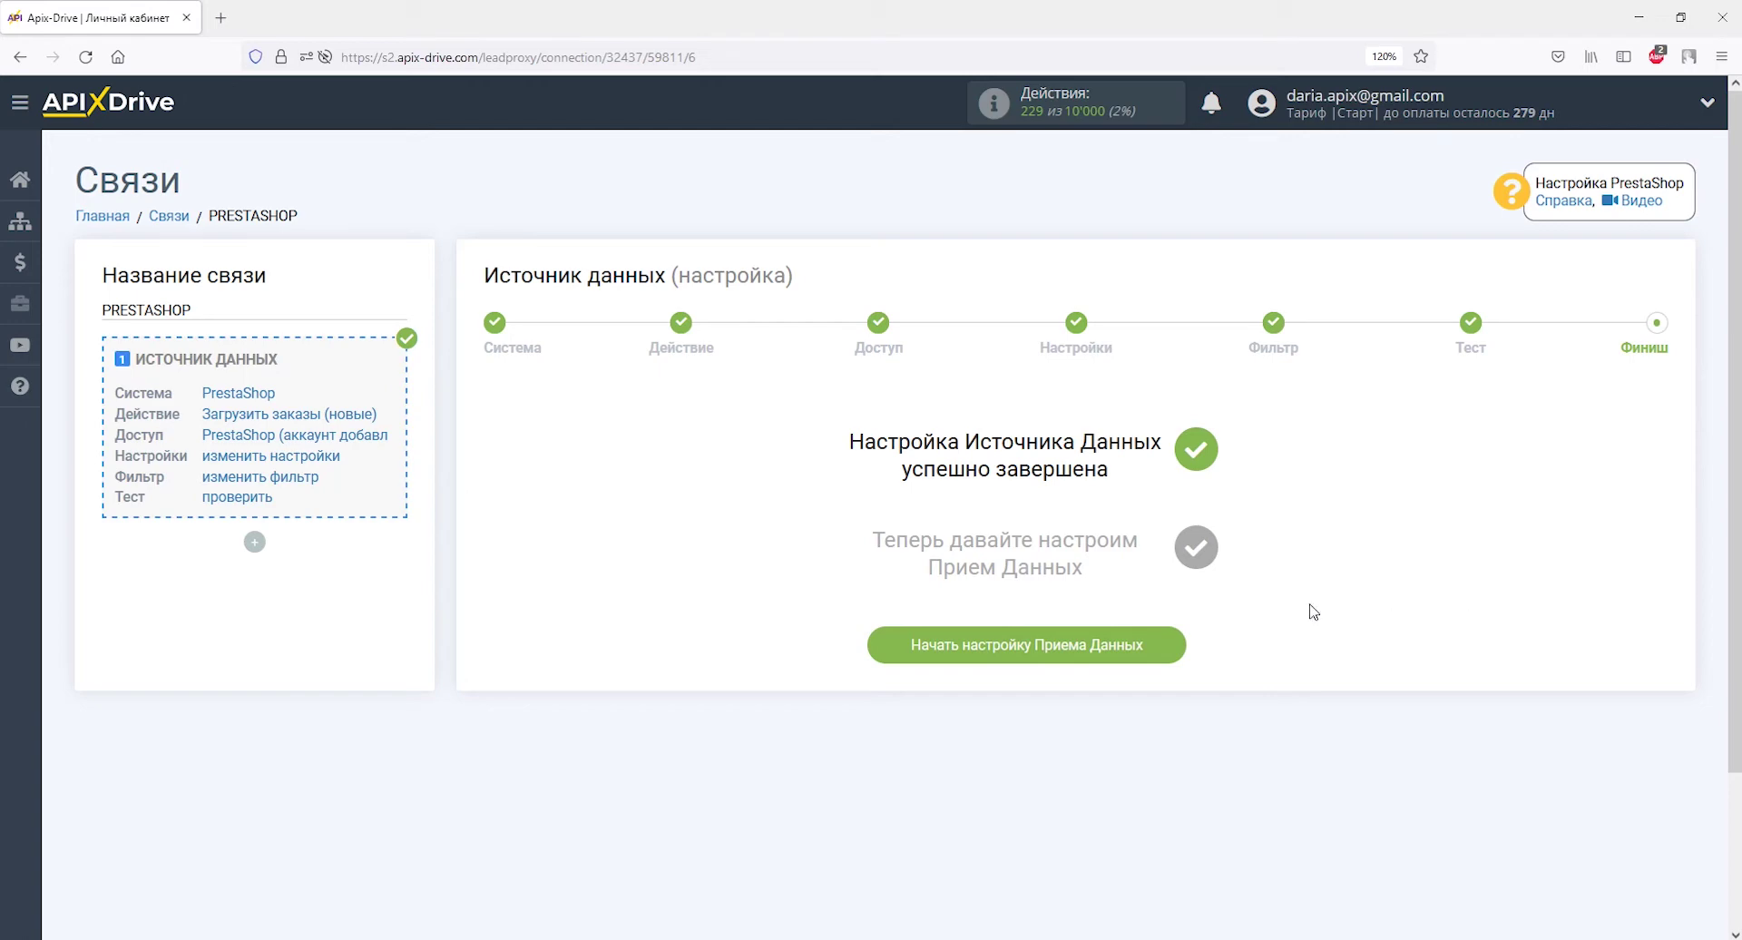
- Start the data reception setup and choose "GetCourse (прием)" as the receiving system
click(1159, 644)
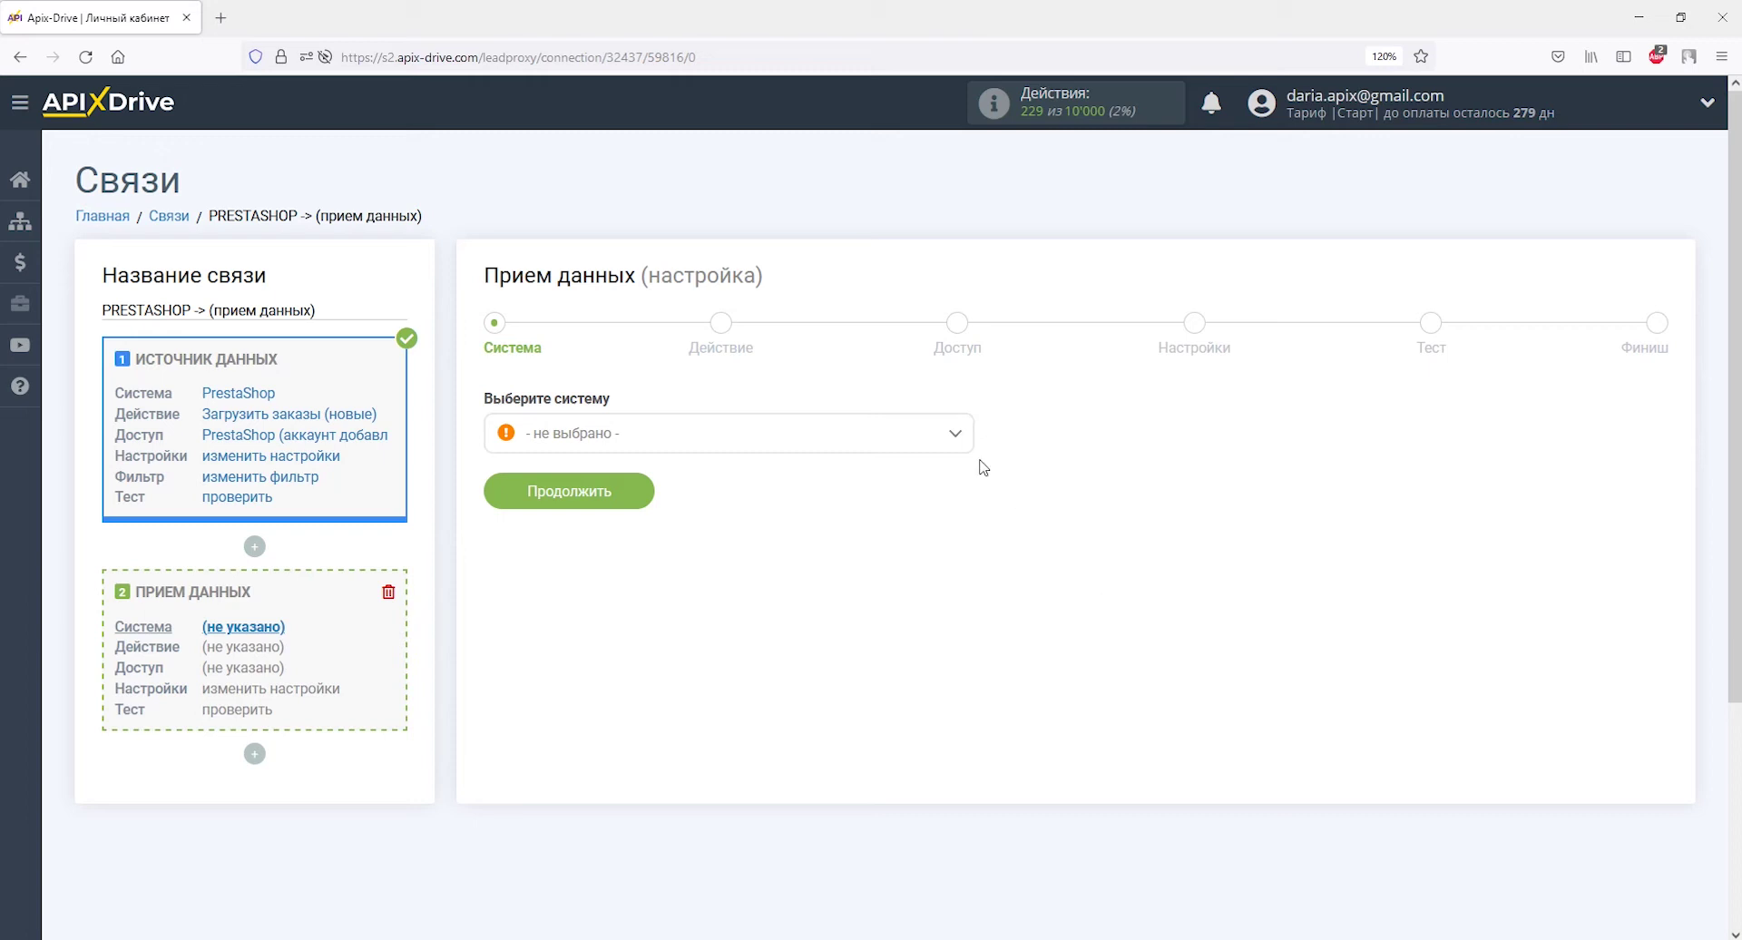
click(956, 435)
drag(965, 471, 967, 531)
click(647, 596)
click(625, 493)
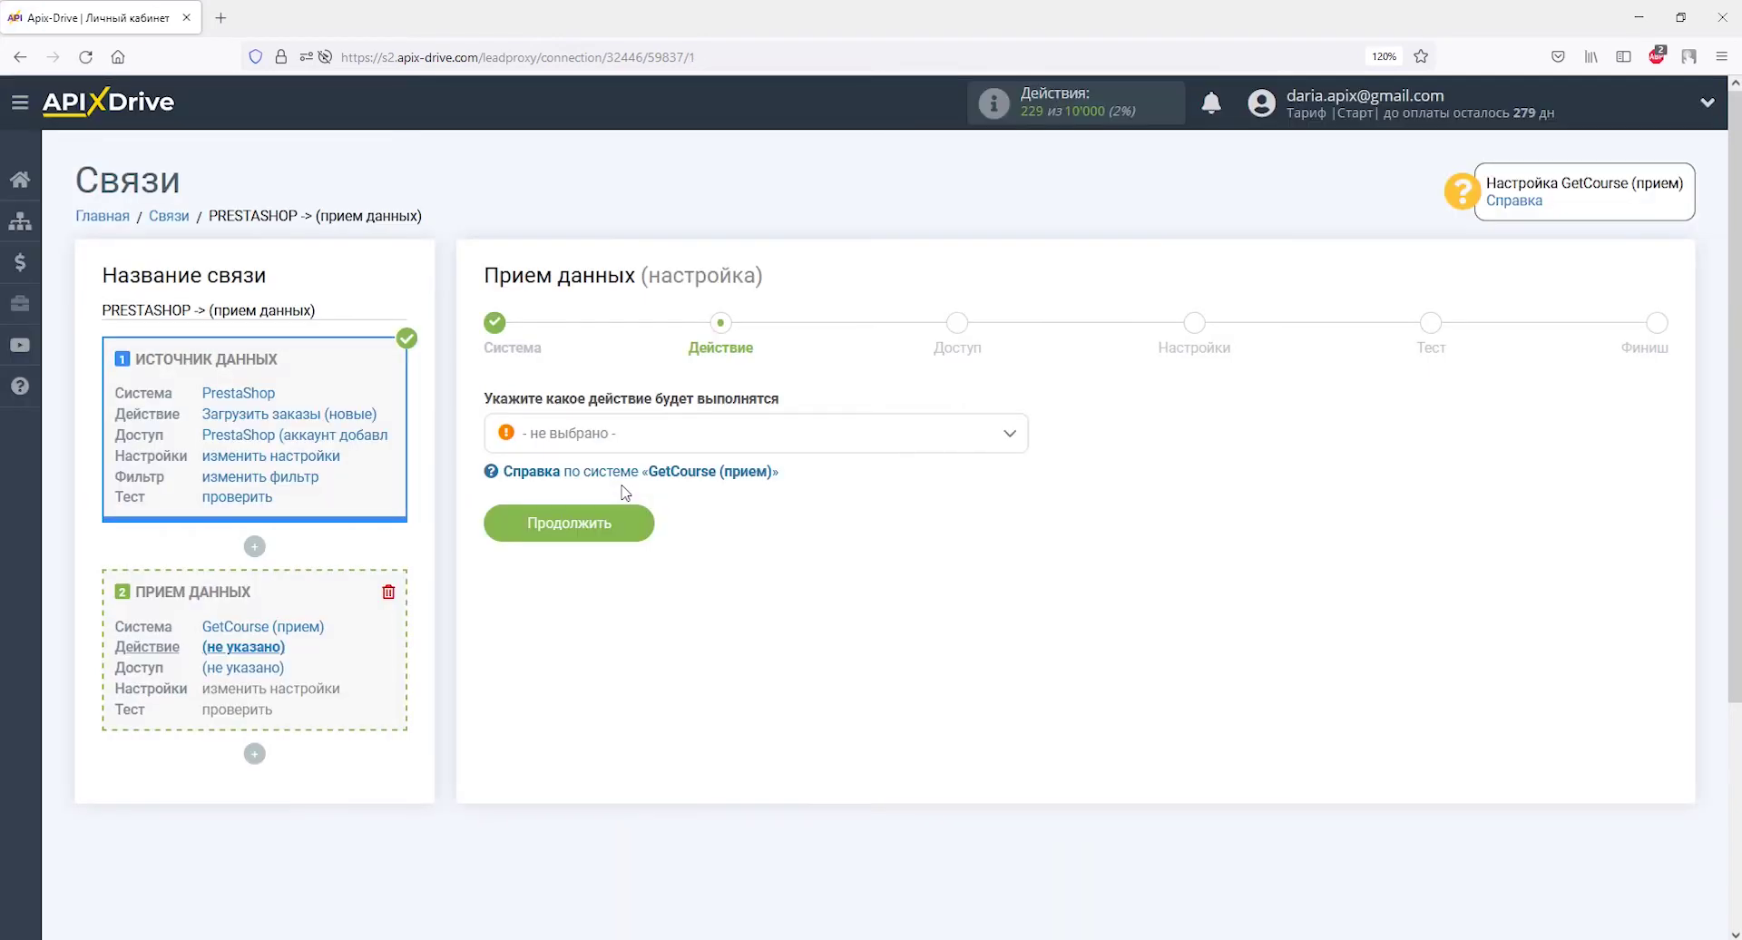
- Set the GetCourse action to "Отправка сделок" and continue to the access stage
click(622, 433)
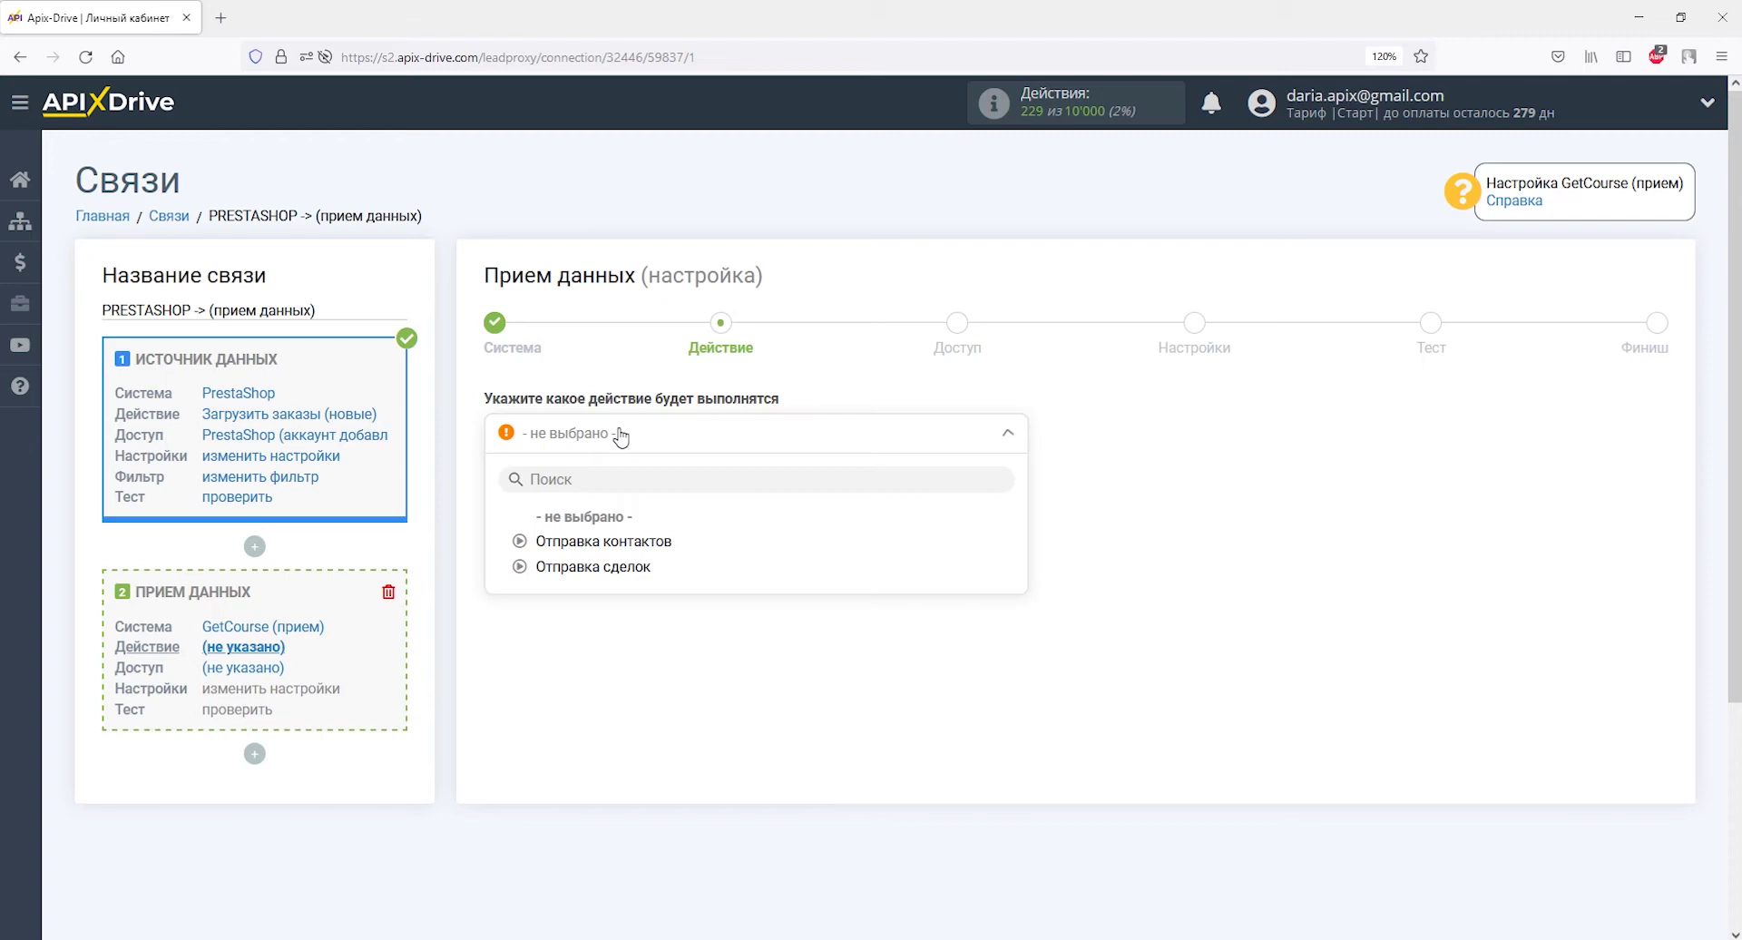
click(623, 564)
click(624, 524)
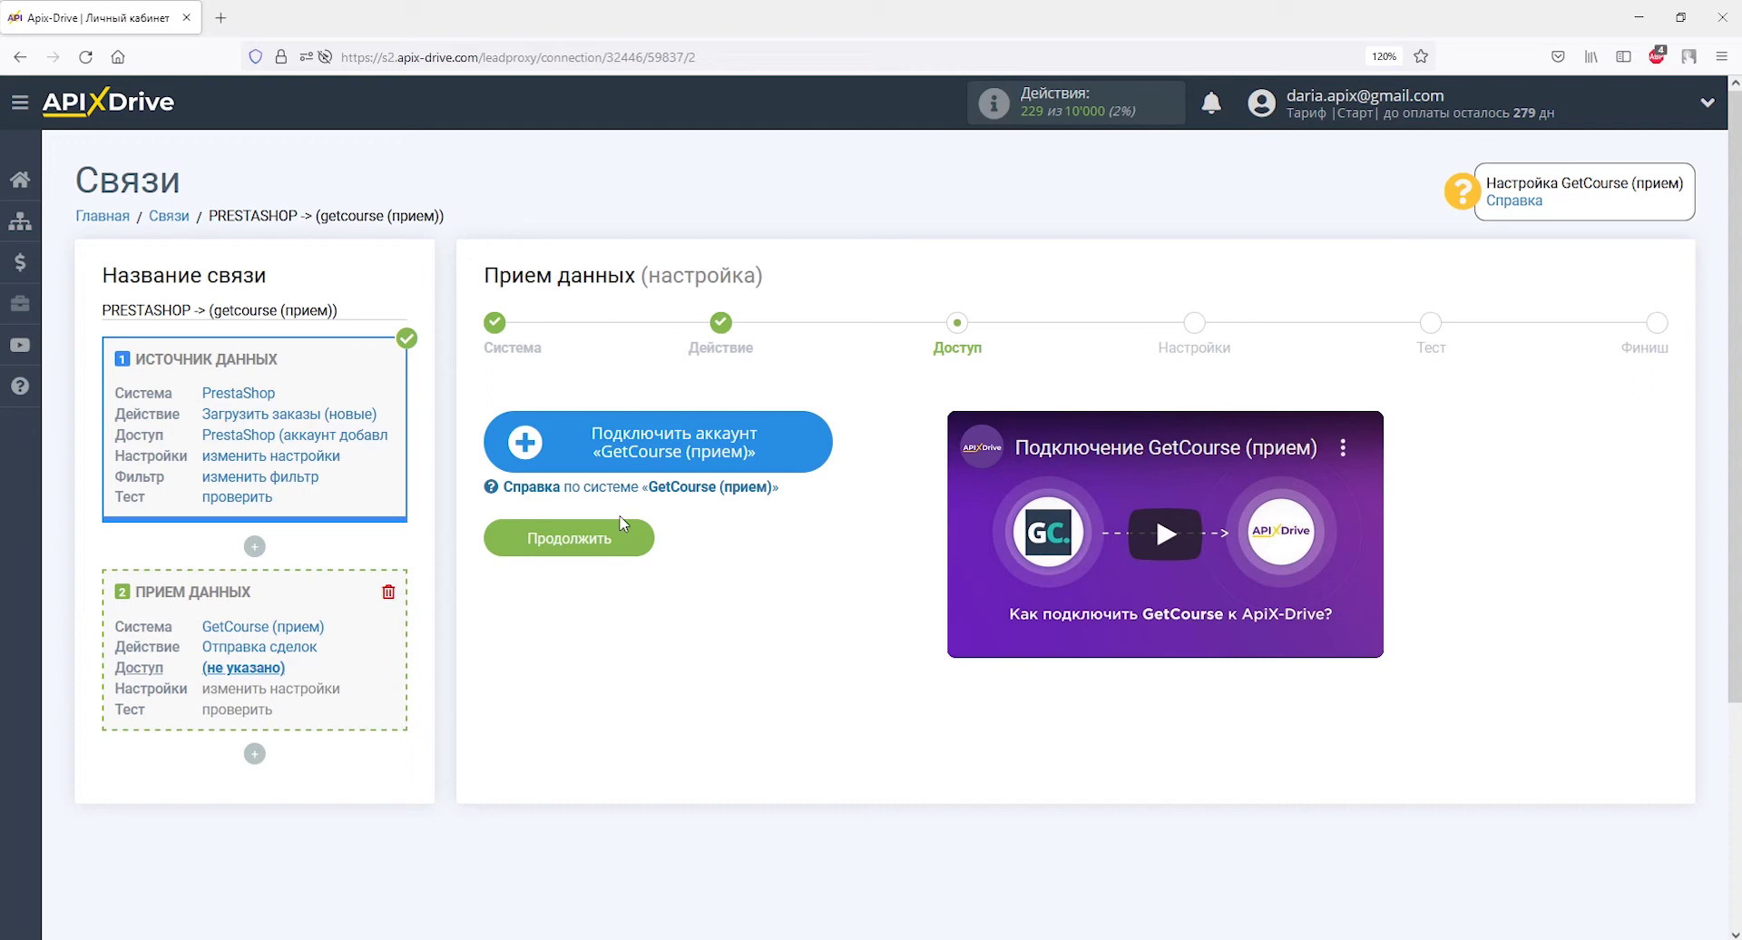
- Start connecting a GetCourse account, copy the account's domain from the GetCourse site address and paste it into the domain field
click(544, 443)
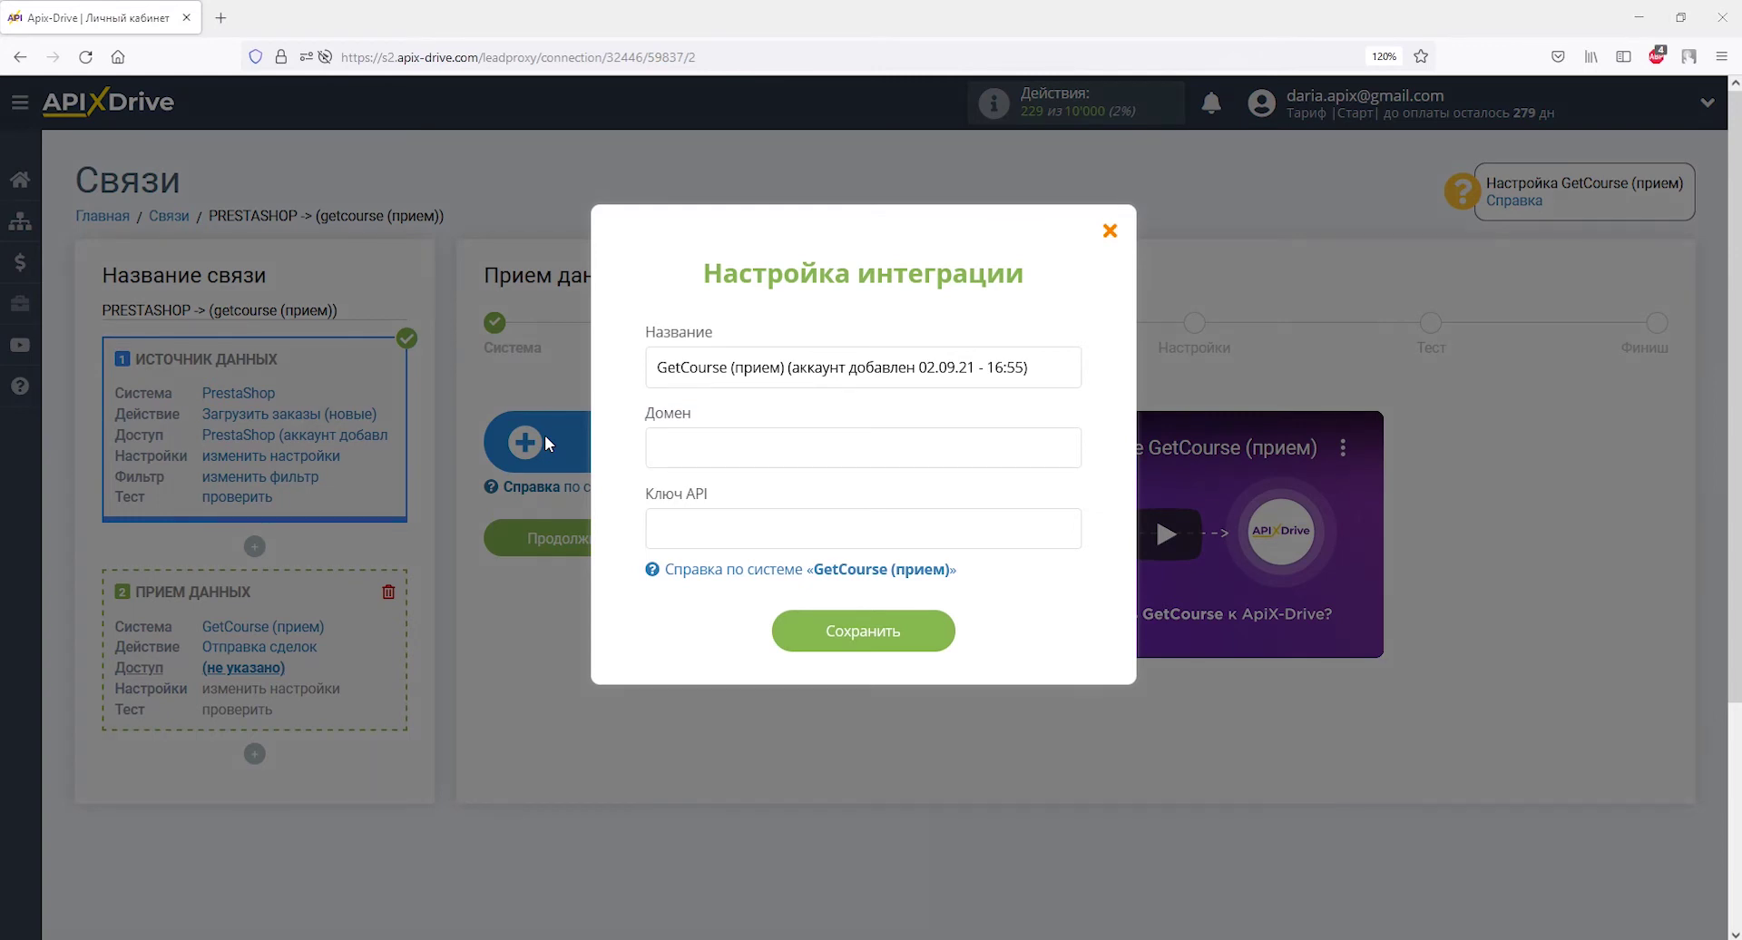
key(alt+Tab)
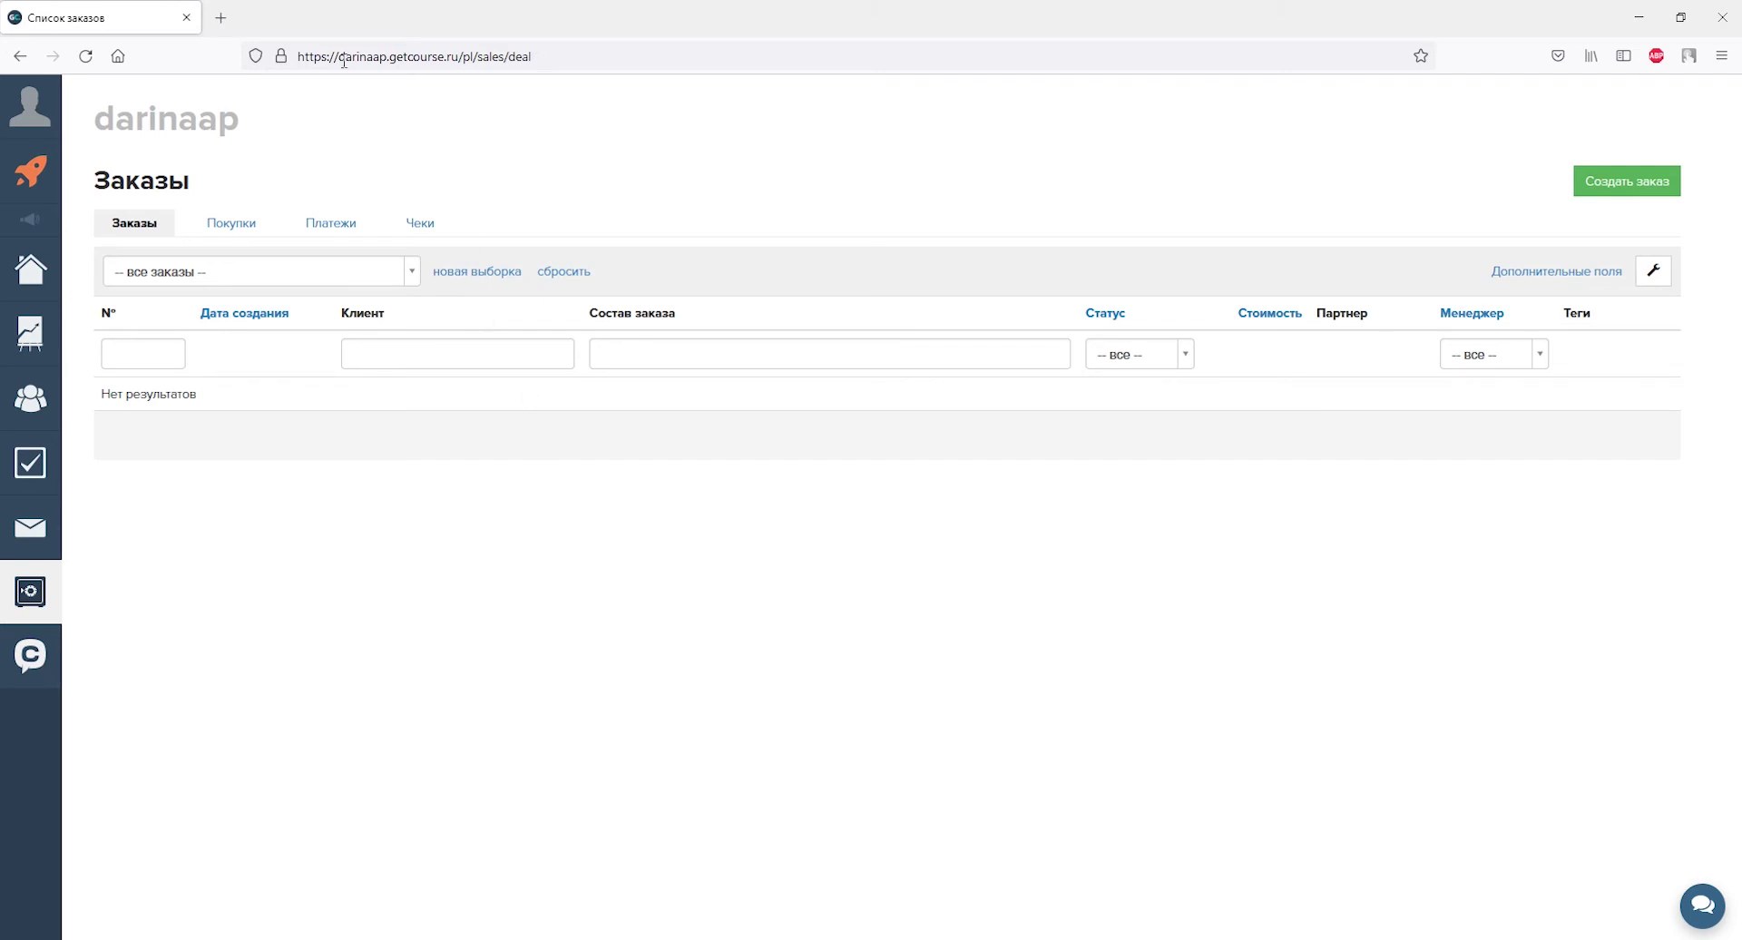
drag(338, 57, 452, 66)
right_click(460, 66)
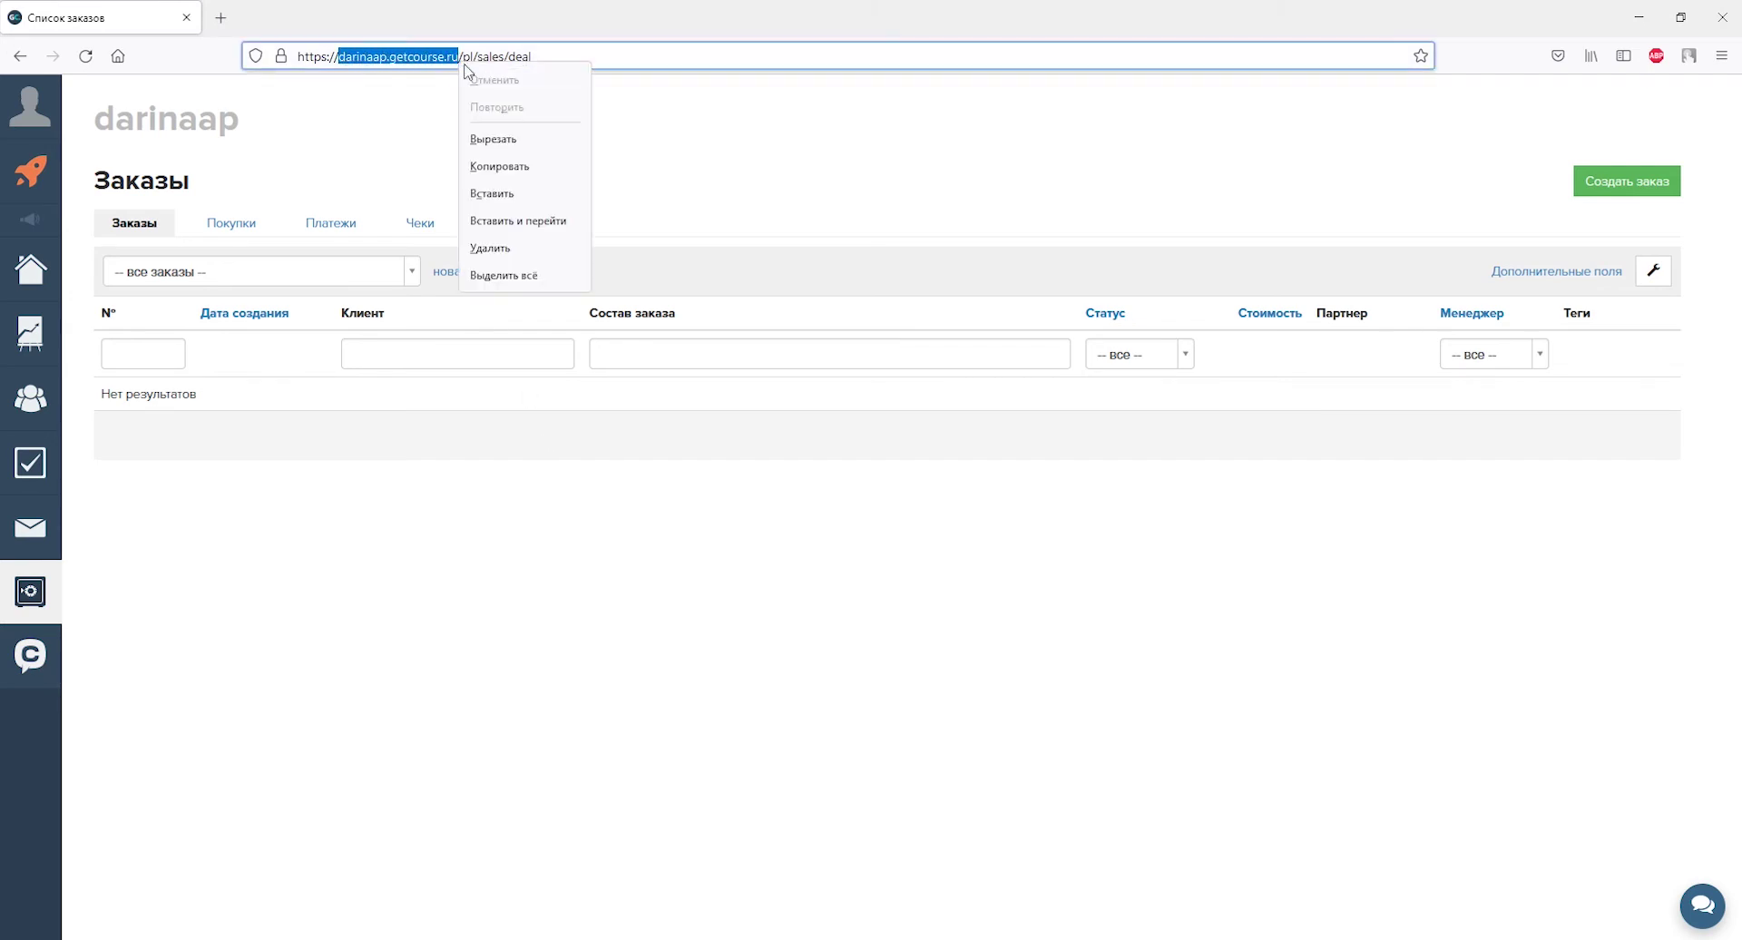
click(490, 168)
key(alt+Tab)
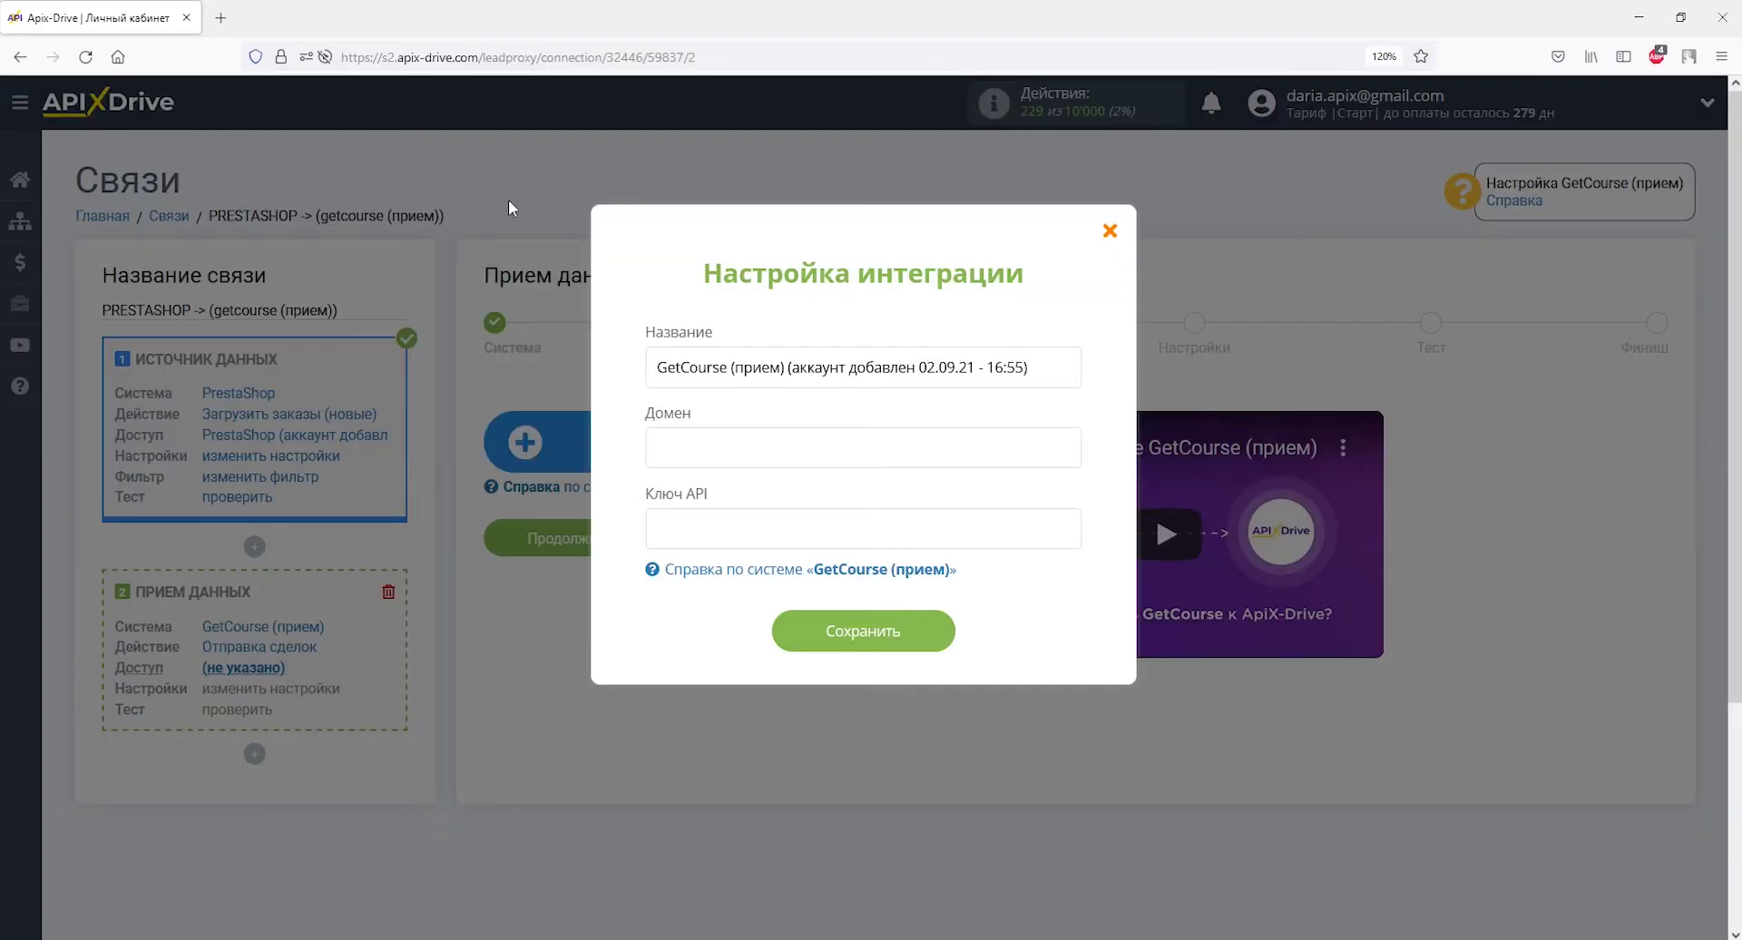
right_click(658, 449)
click(713, 575)
click(711, 571)
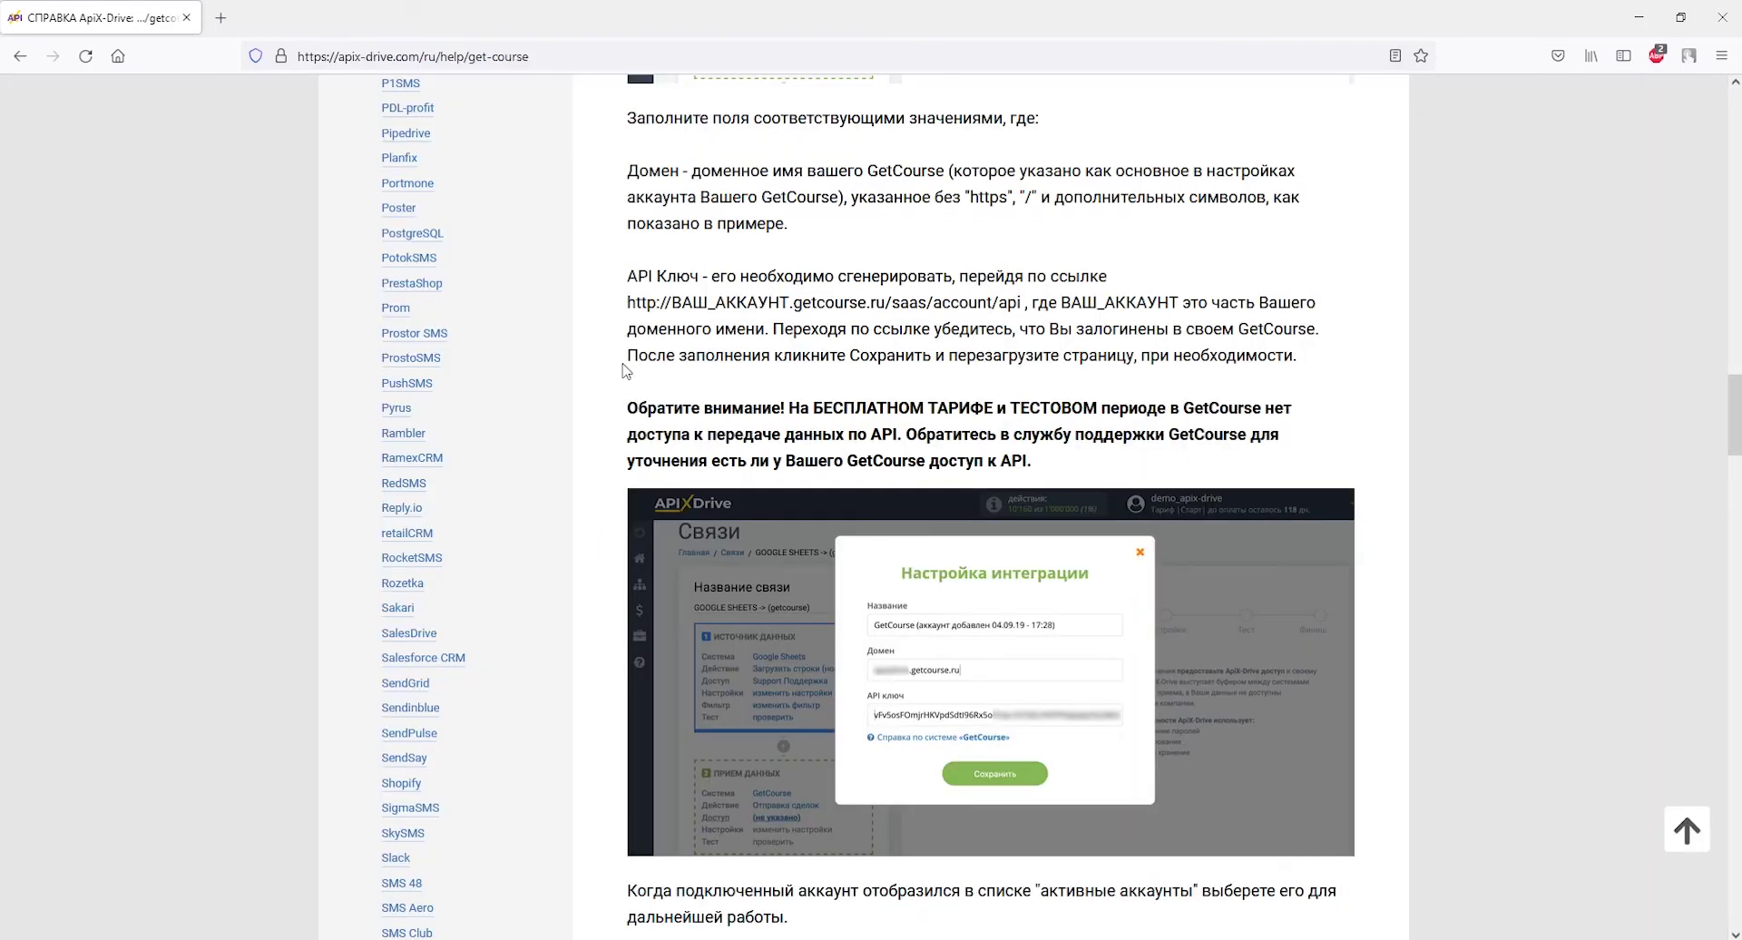
drag(627, 303, 1023, 308)
right_click(1023, 308)
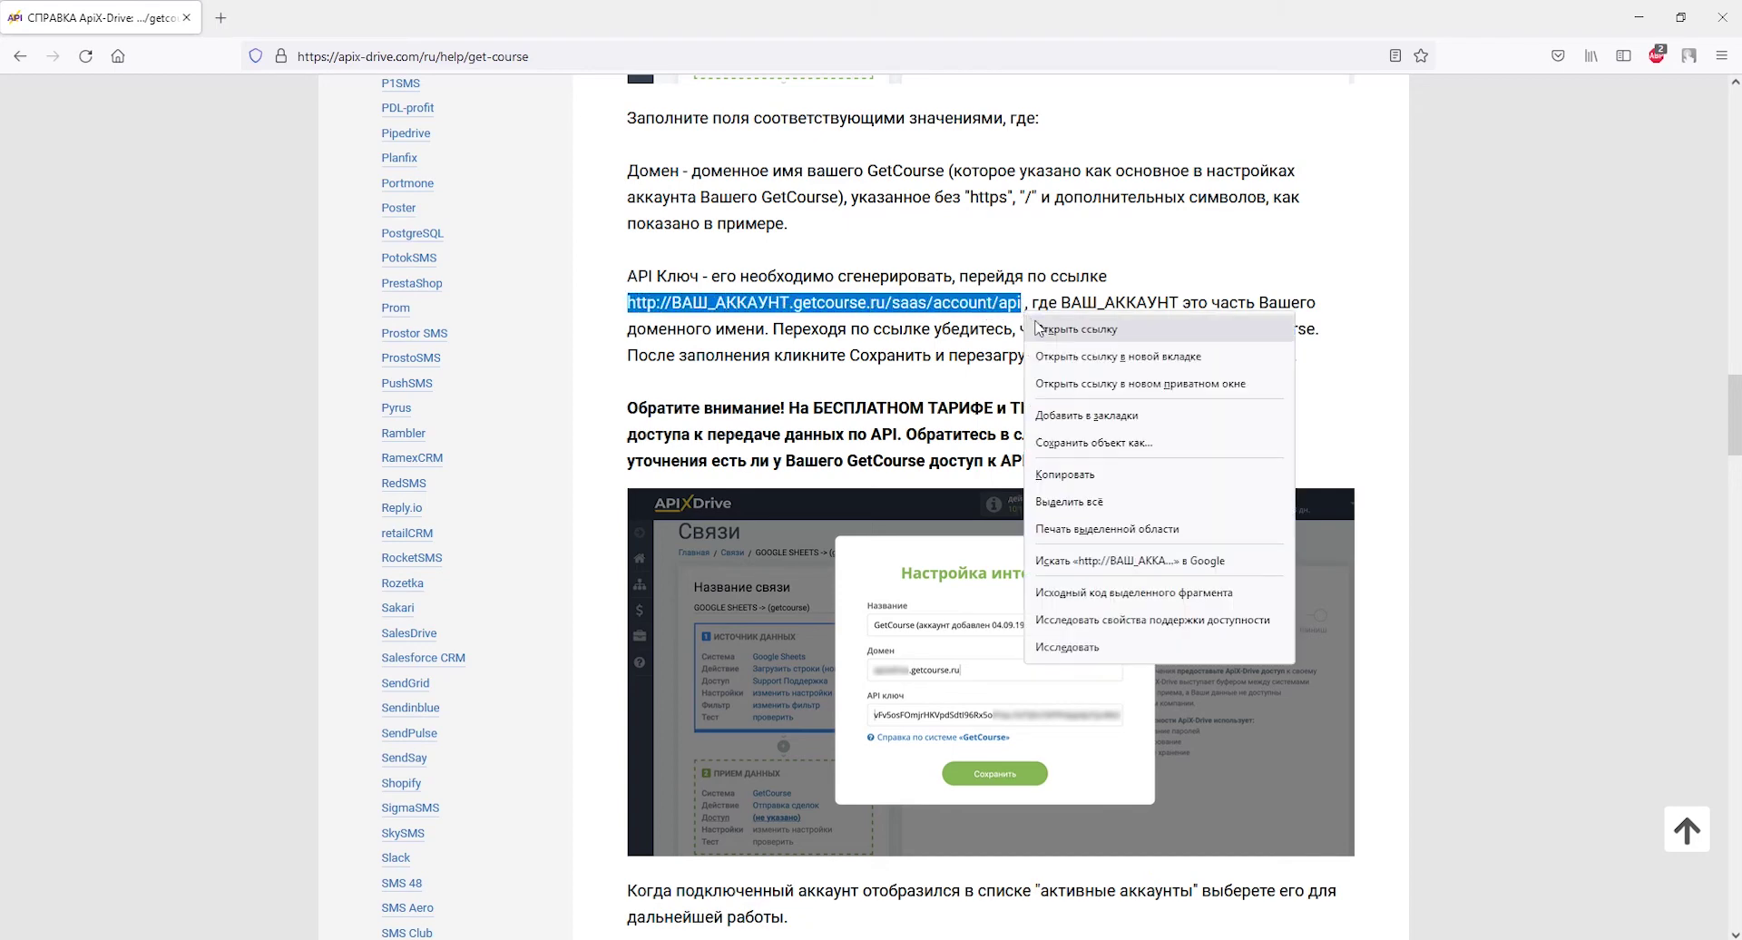
click(1063, 473)
- Open the copied address in a new browser tab with the "ВАШ_АККАУНТ" placeholder replaced by the GetCourse account name
click(221, 18)
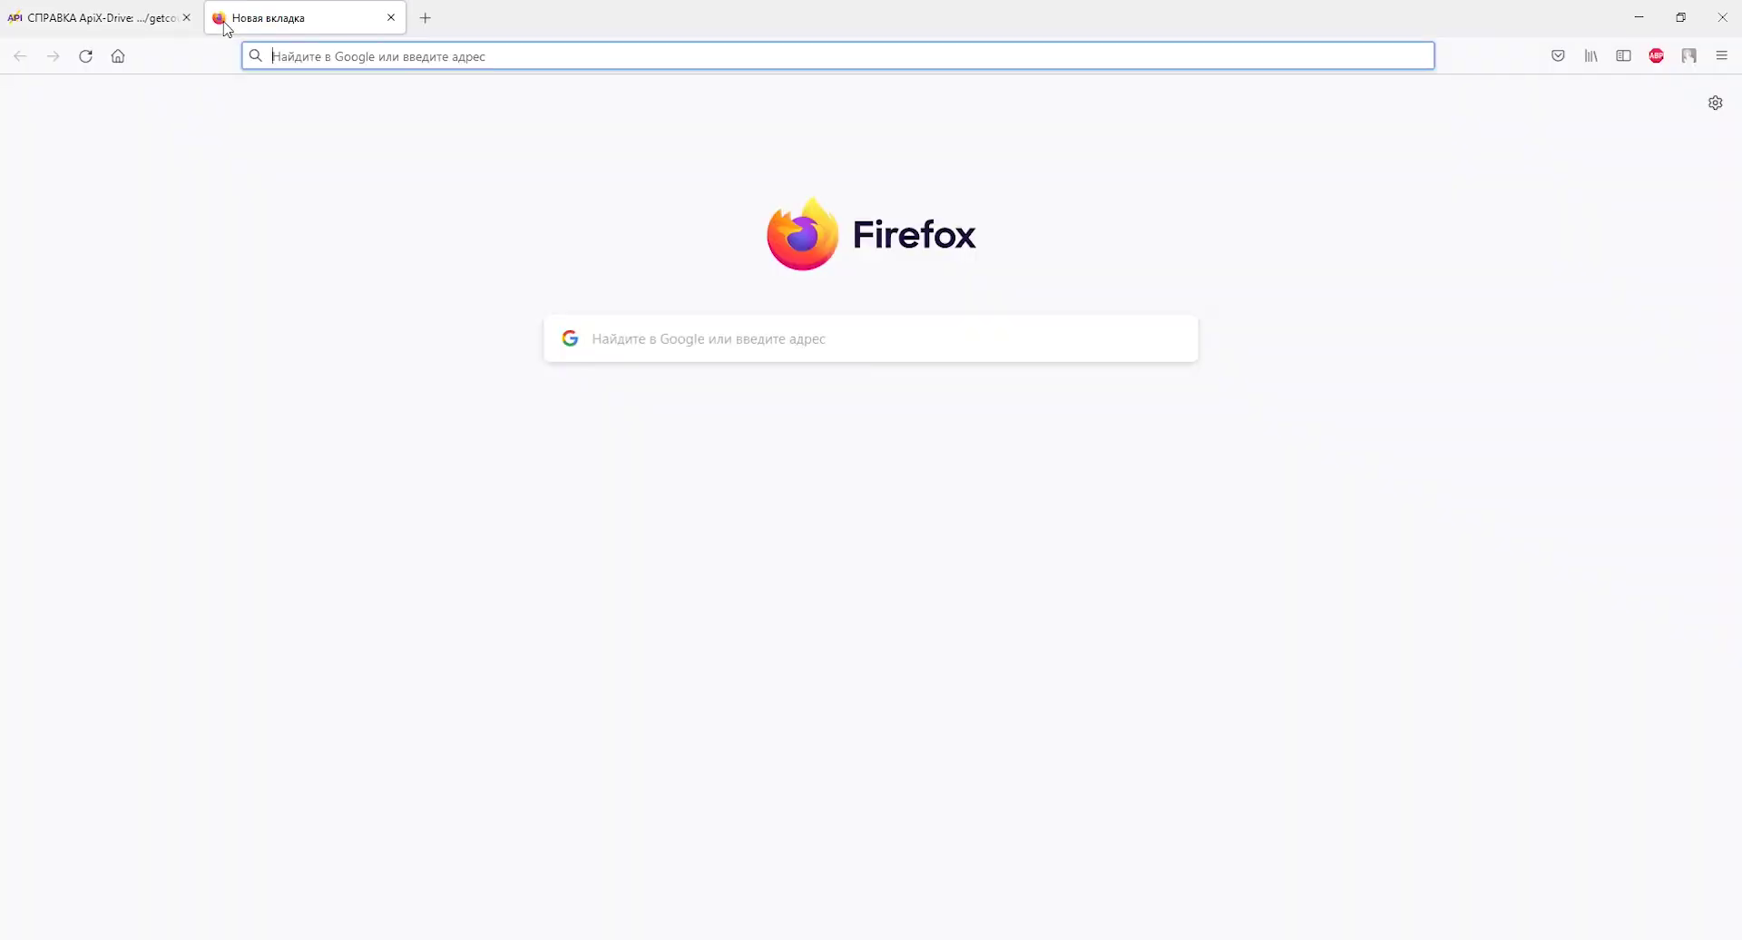
right_click(294, 55)
click(328, 185)
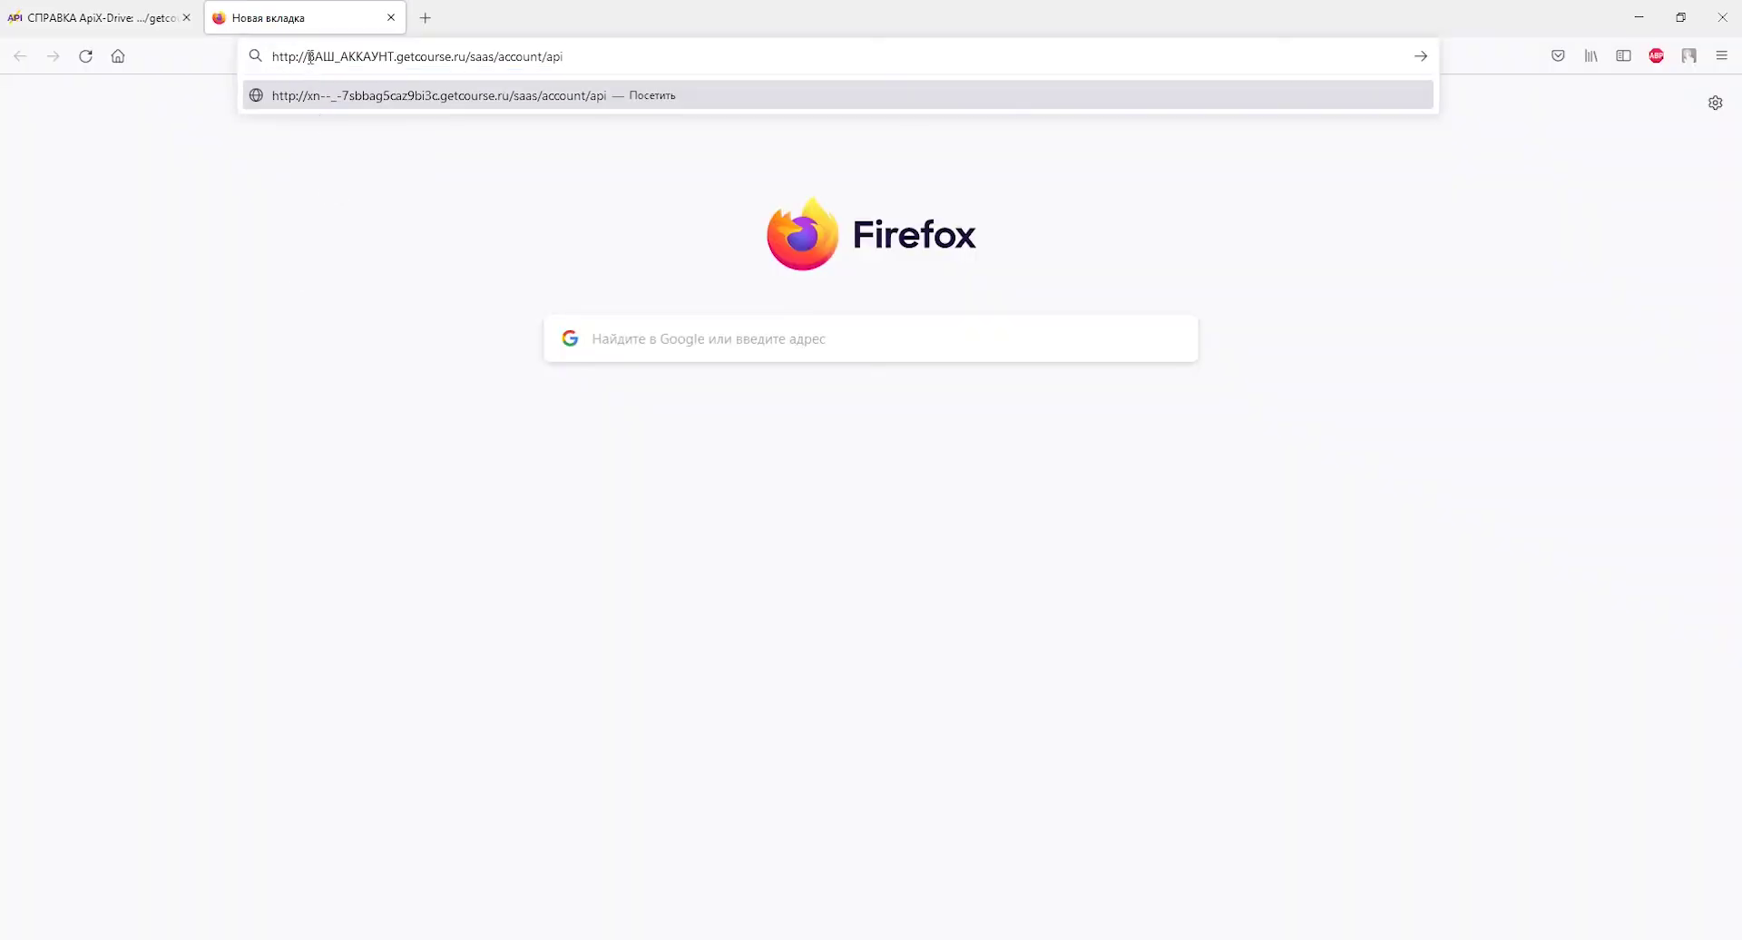
drag(307, 56, 395, 65)
drag(396, 65, 396, 66)
right_click(396, 62)
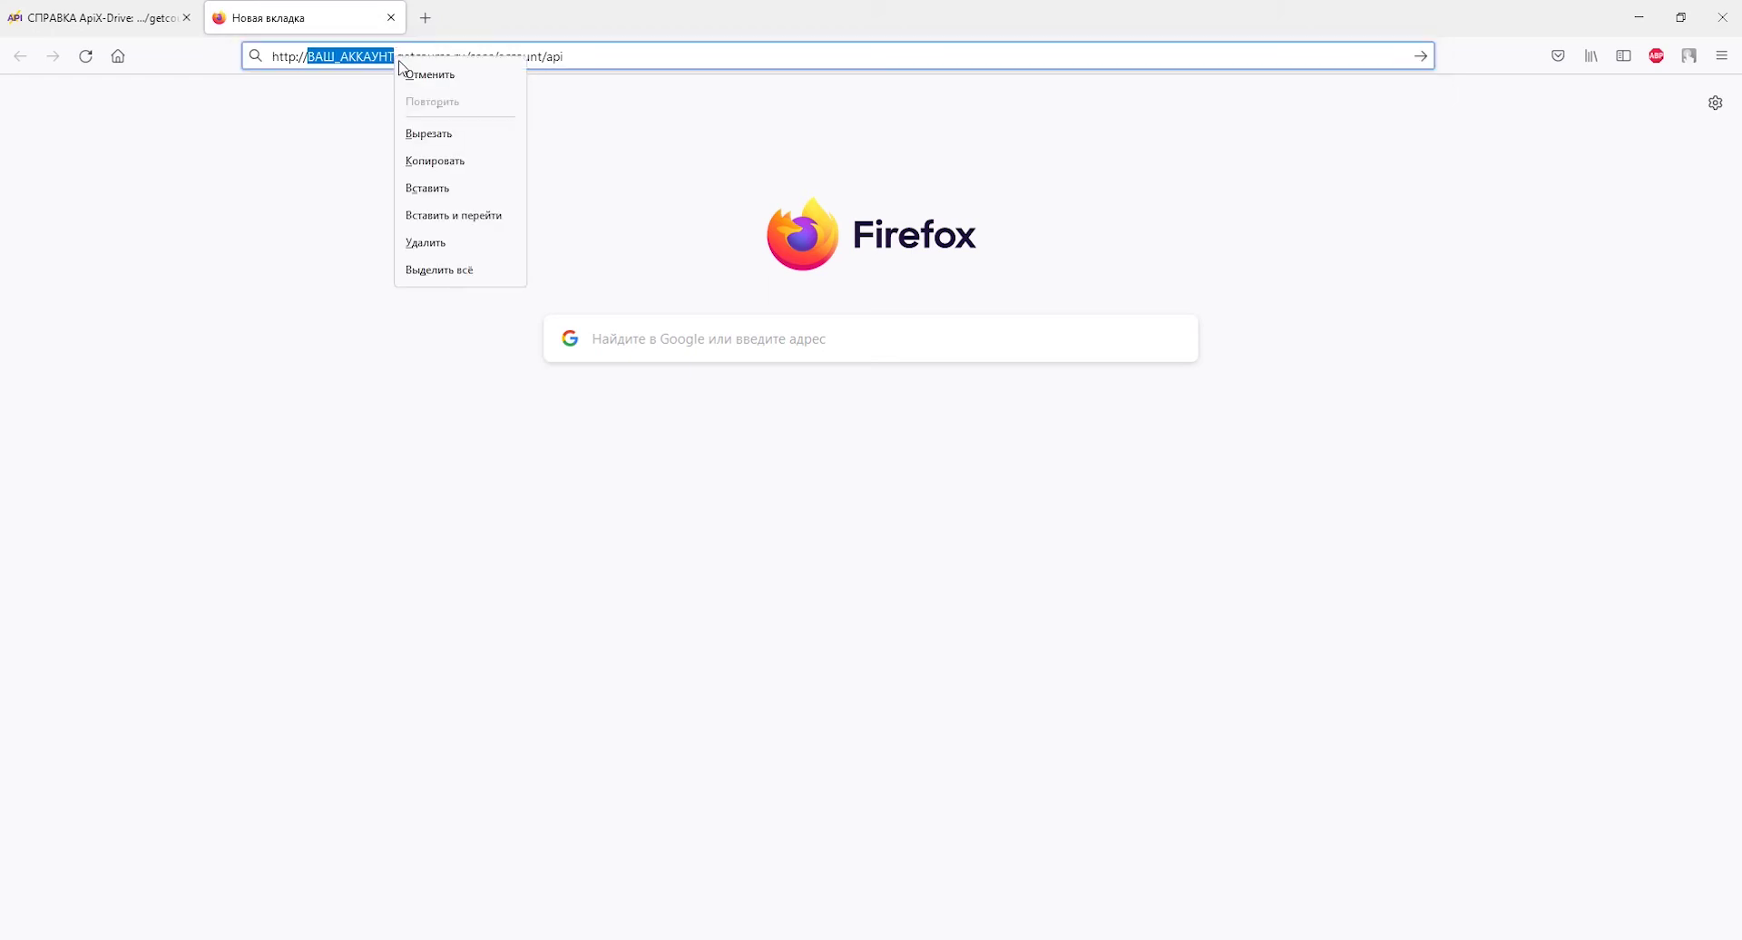
click(430, 186)
key(Return)
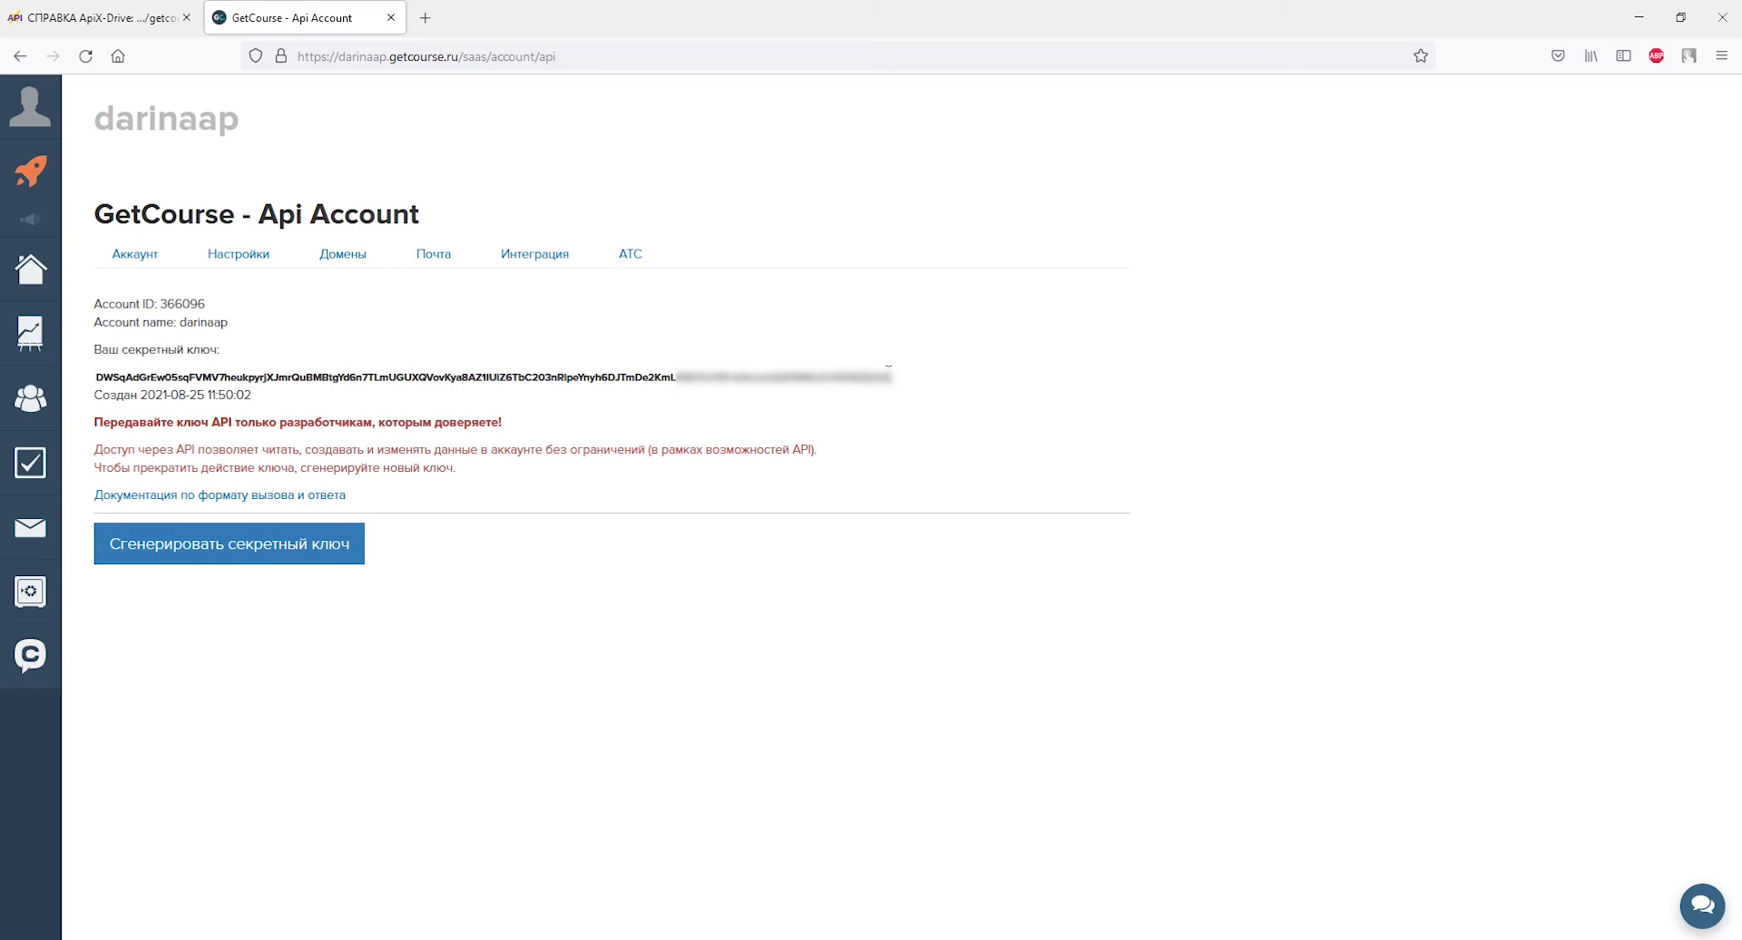
- Copy the GetCourse secret key into the "Ключ API" field, save the account and continue to the settings stage
drag(889, 375, 99, 366)
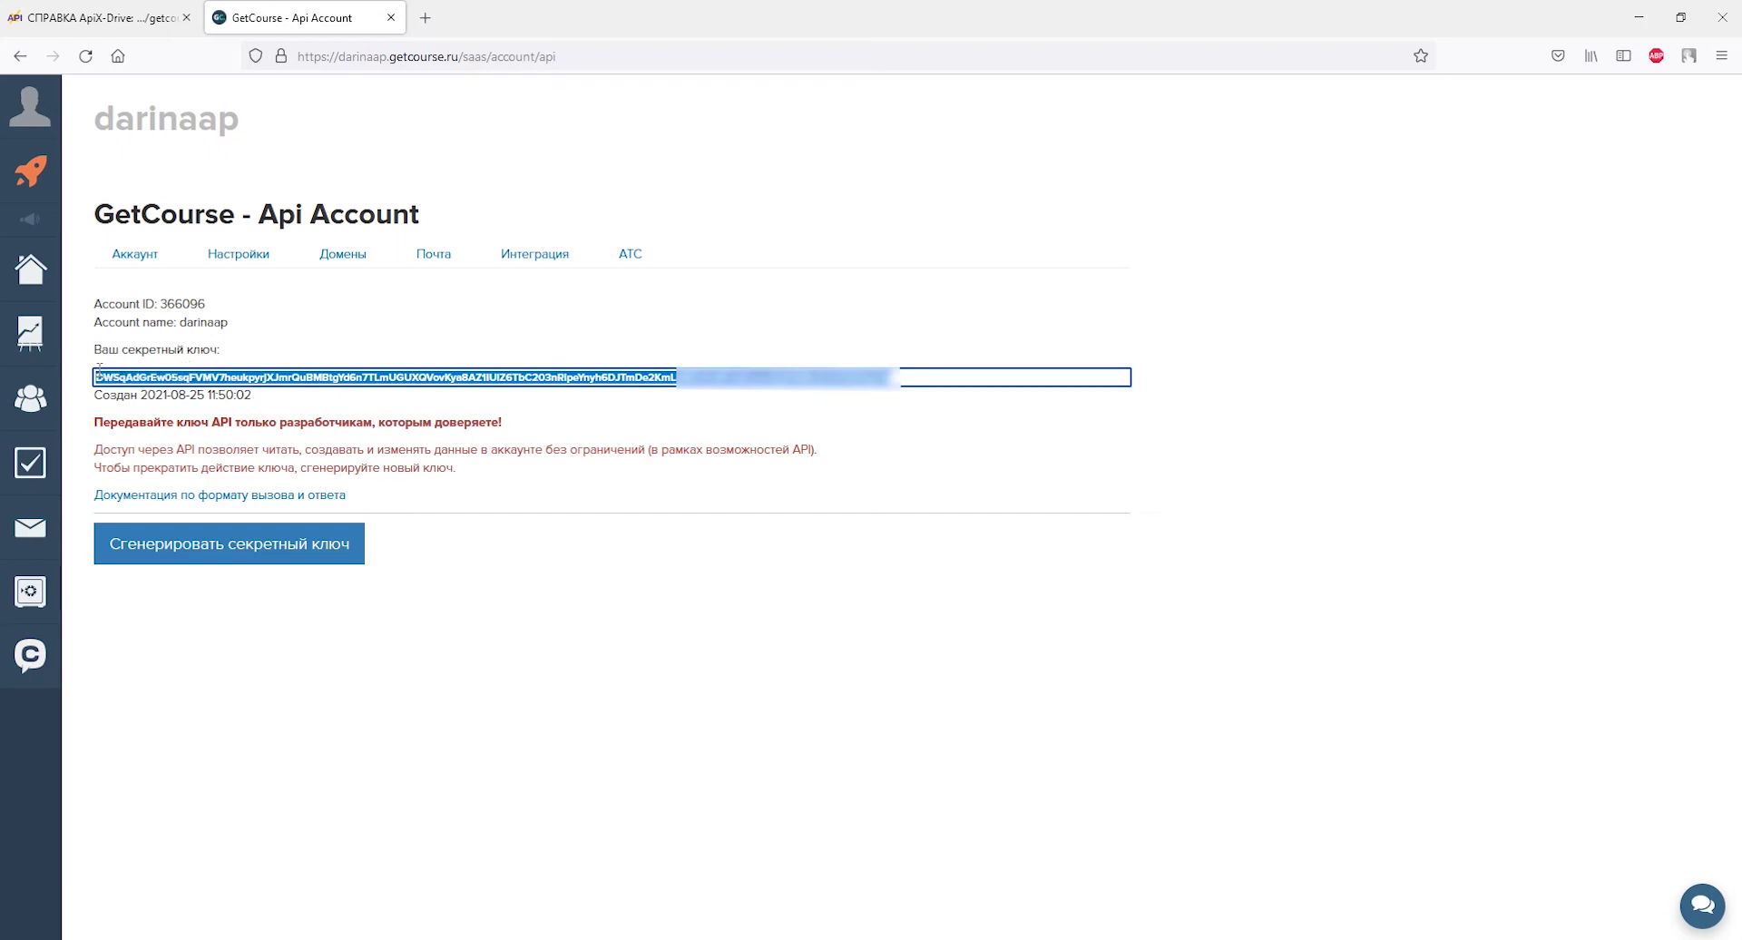
right_click(97, 372)
click(175, 482)
key(alt+Tab)
right_click(765, 528)
click(744, 659)
click(814, 625)
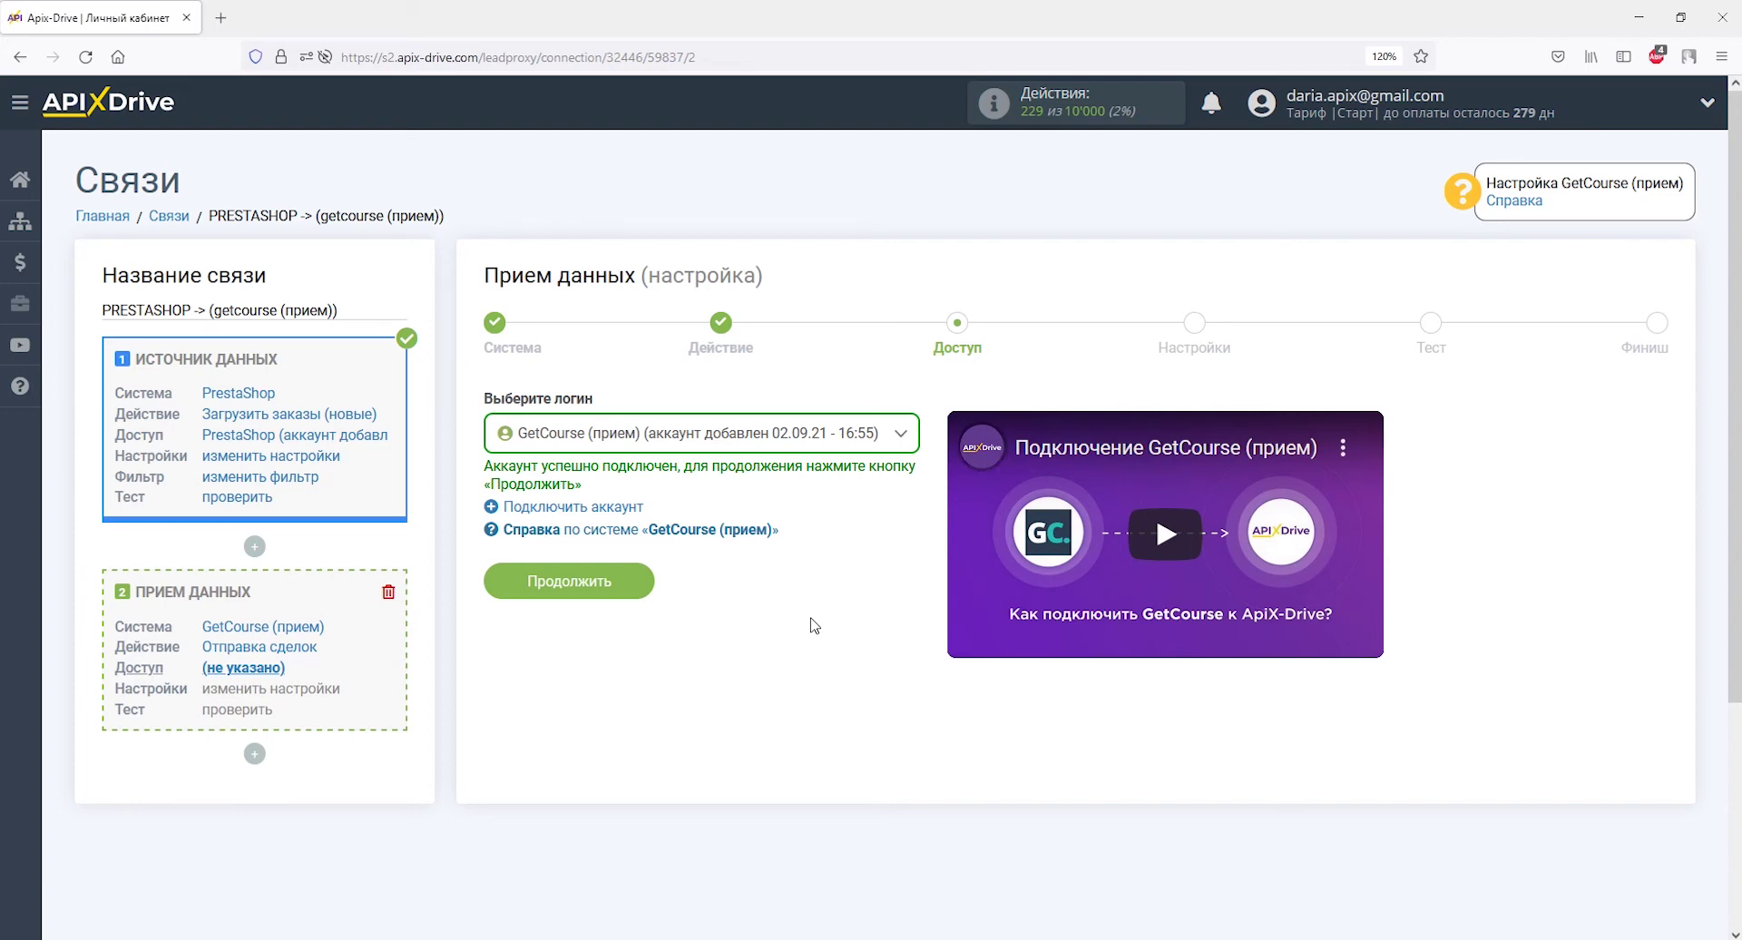
click(636, 580)
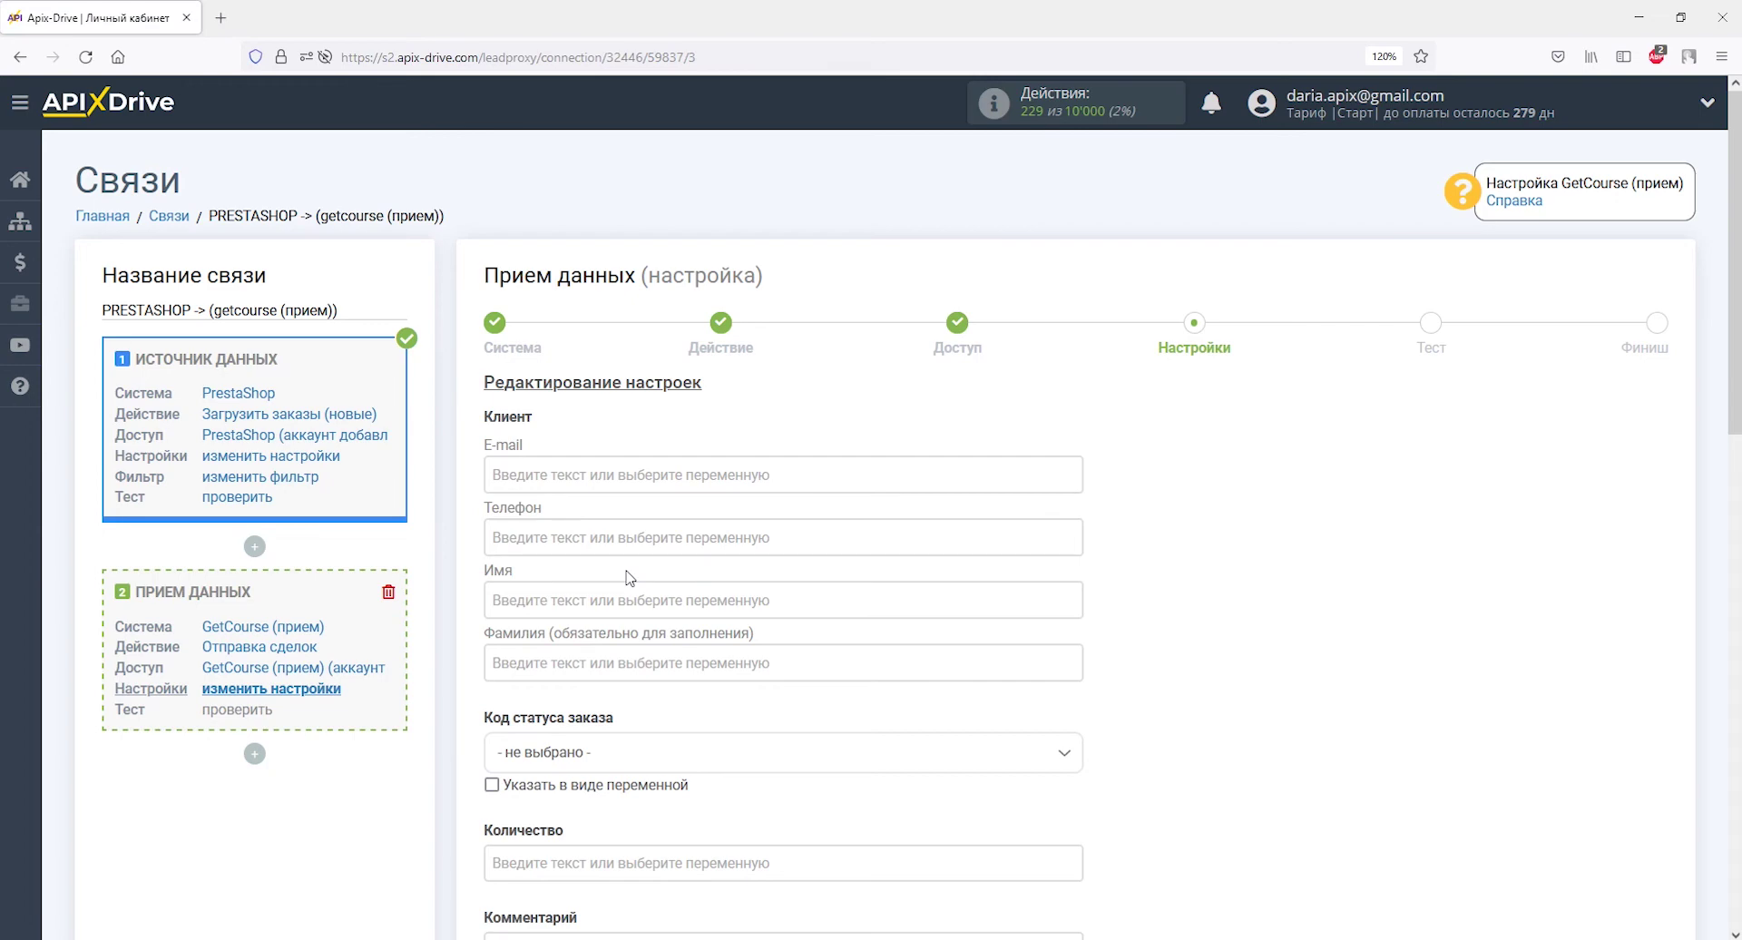
- Map the client's "E-mail" field to the PrestaShop email variable and "Телефон" to the phone variable
click(630, 475)
scroll(1076, 410, down, 2)
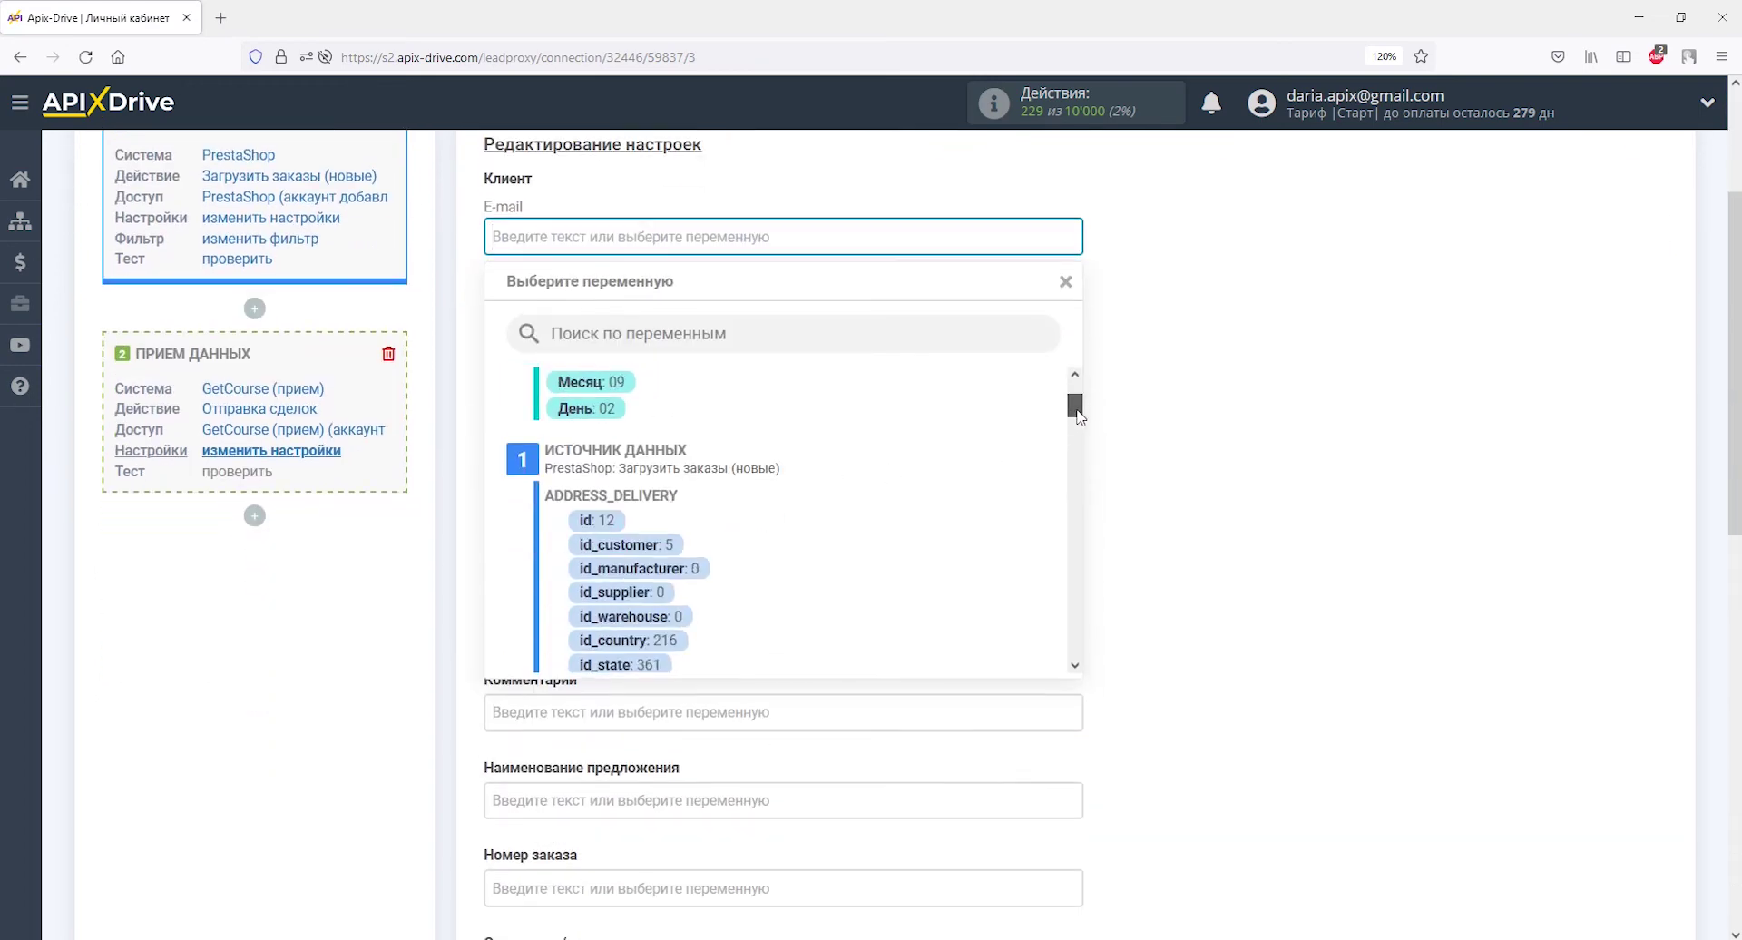
scroll(1076, 410, down, 10)
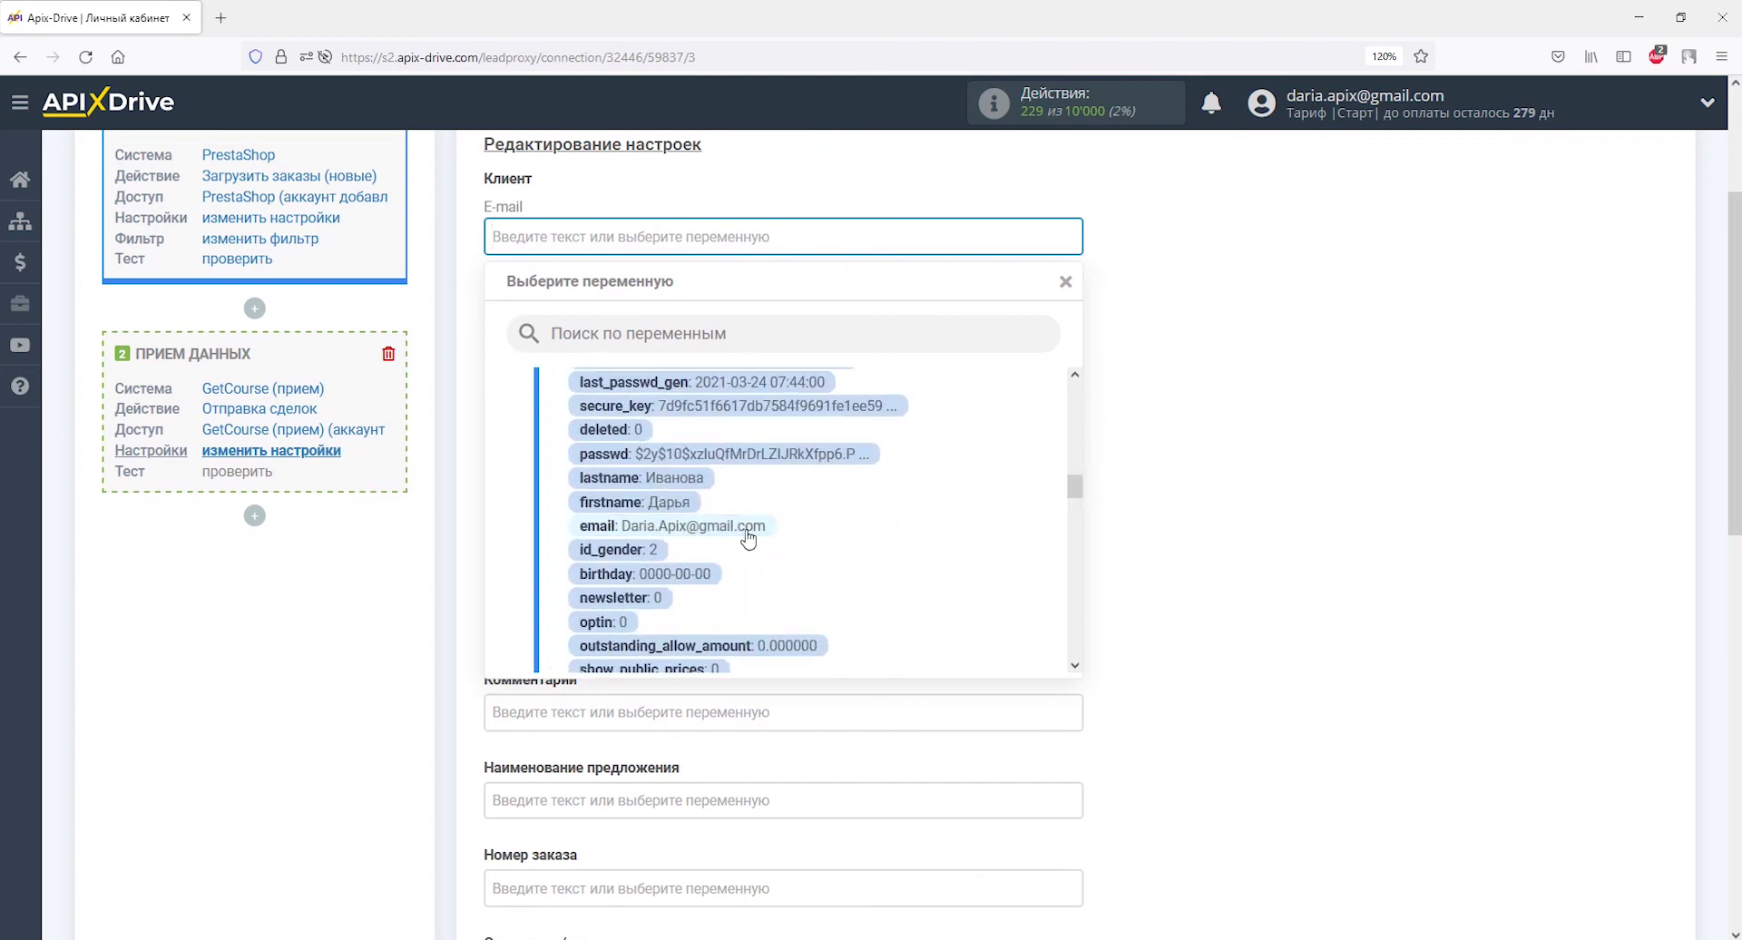
click(744, 531)
click(707, 299)
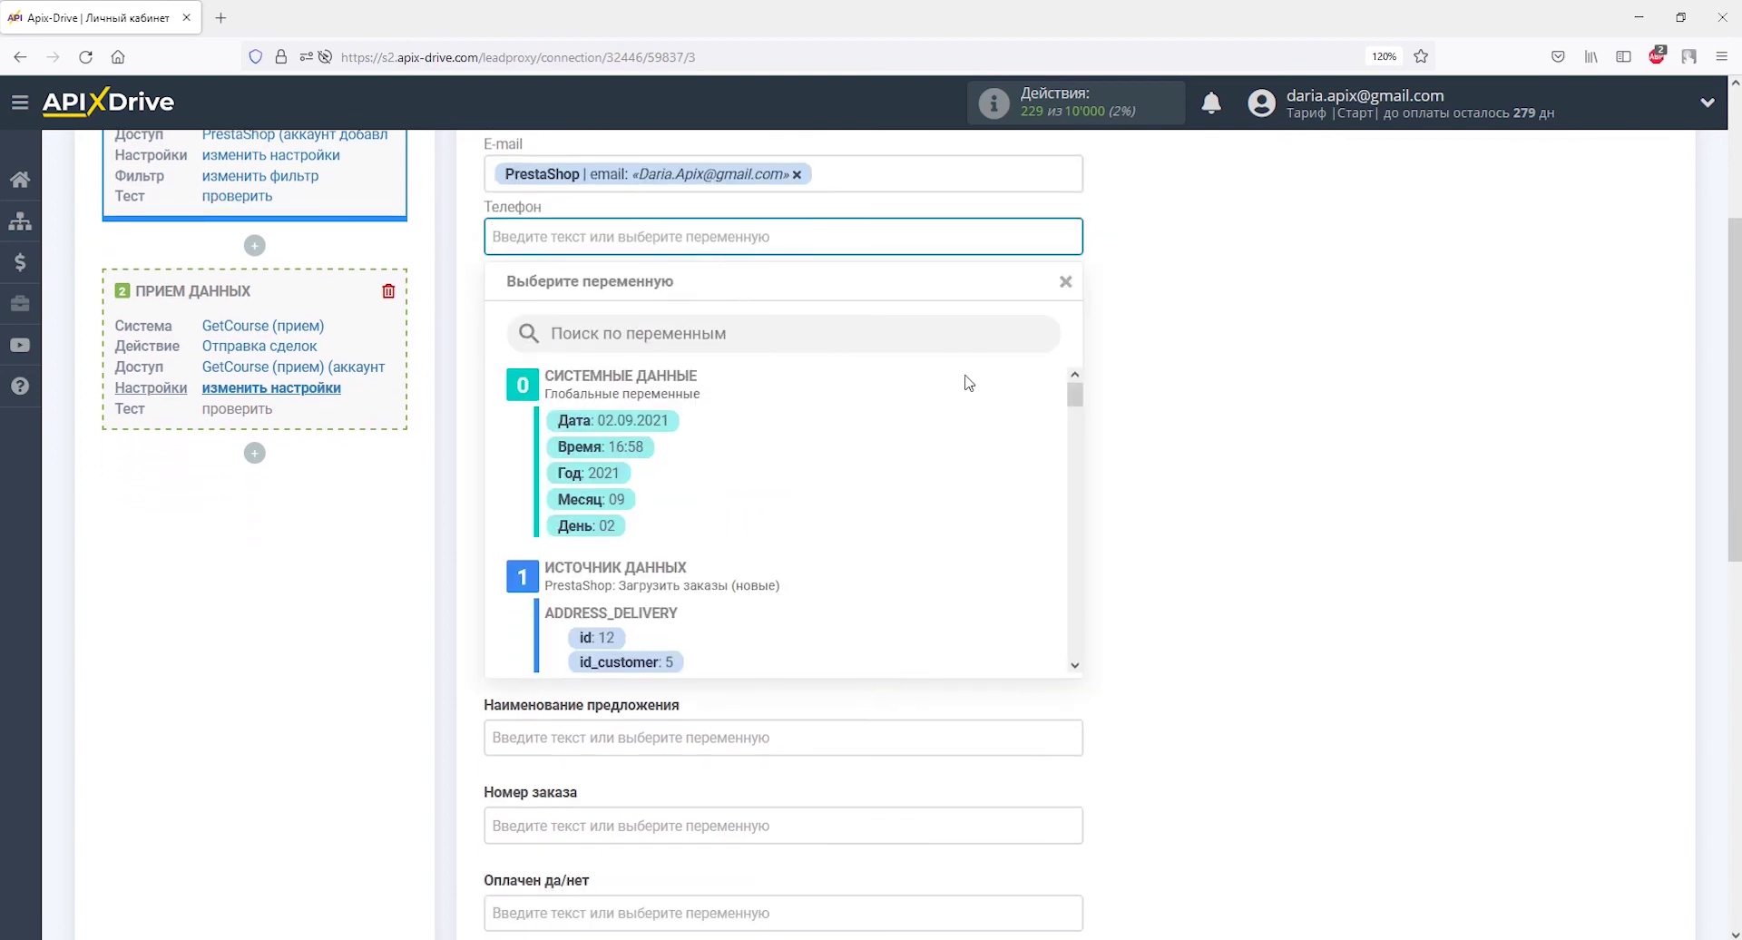
drag(1075, 396, 1078, 455)
click(722, 403)
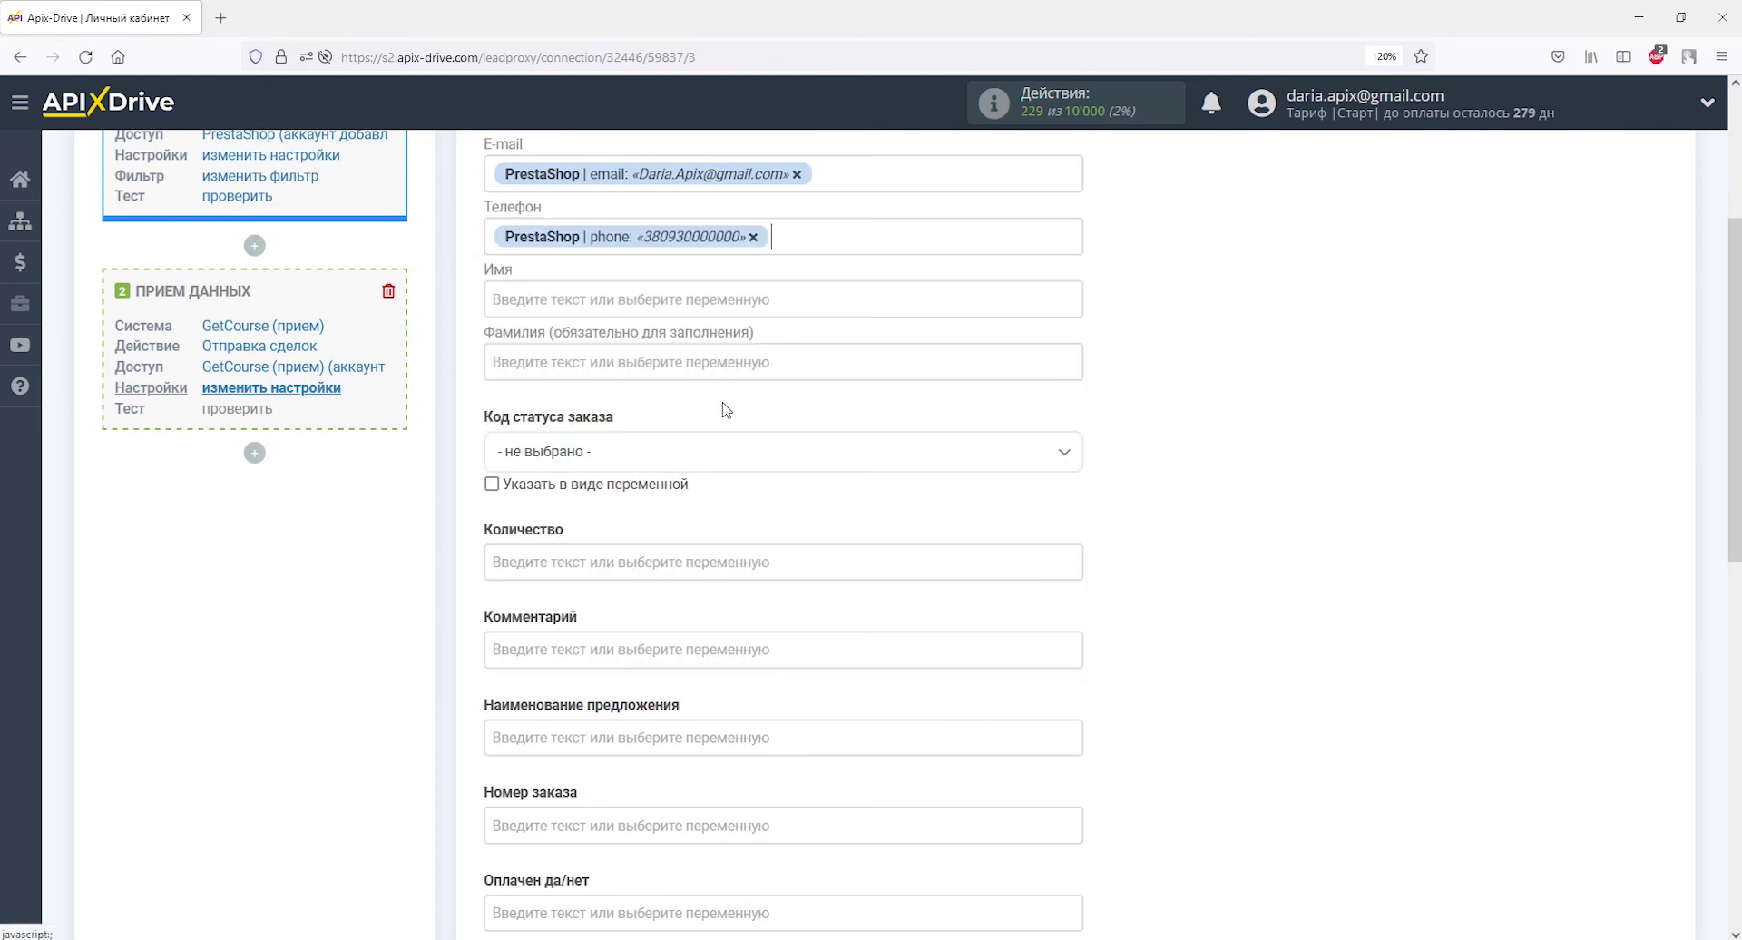
- Map the client's "Имя" field to the PrestaShop firstname variable and "Фамилия" to the lastname variable
click(703, 309)
drag(1075, 388, 1077, 488)
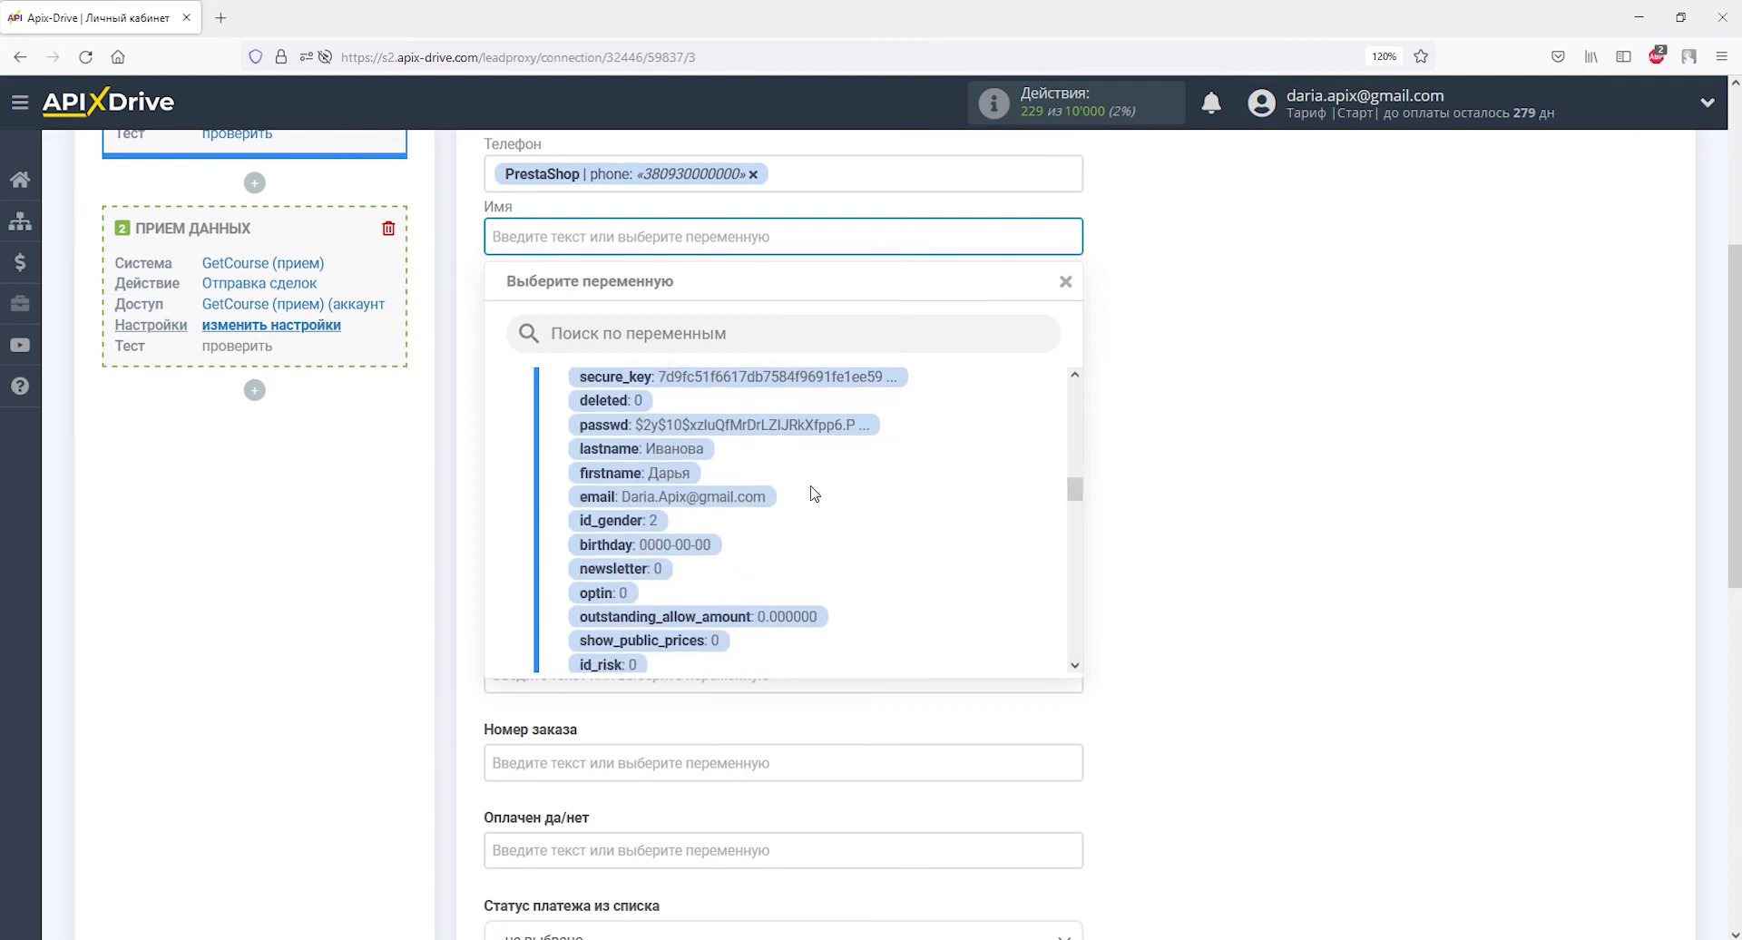
click(634, 472)
click(660, 297)
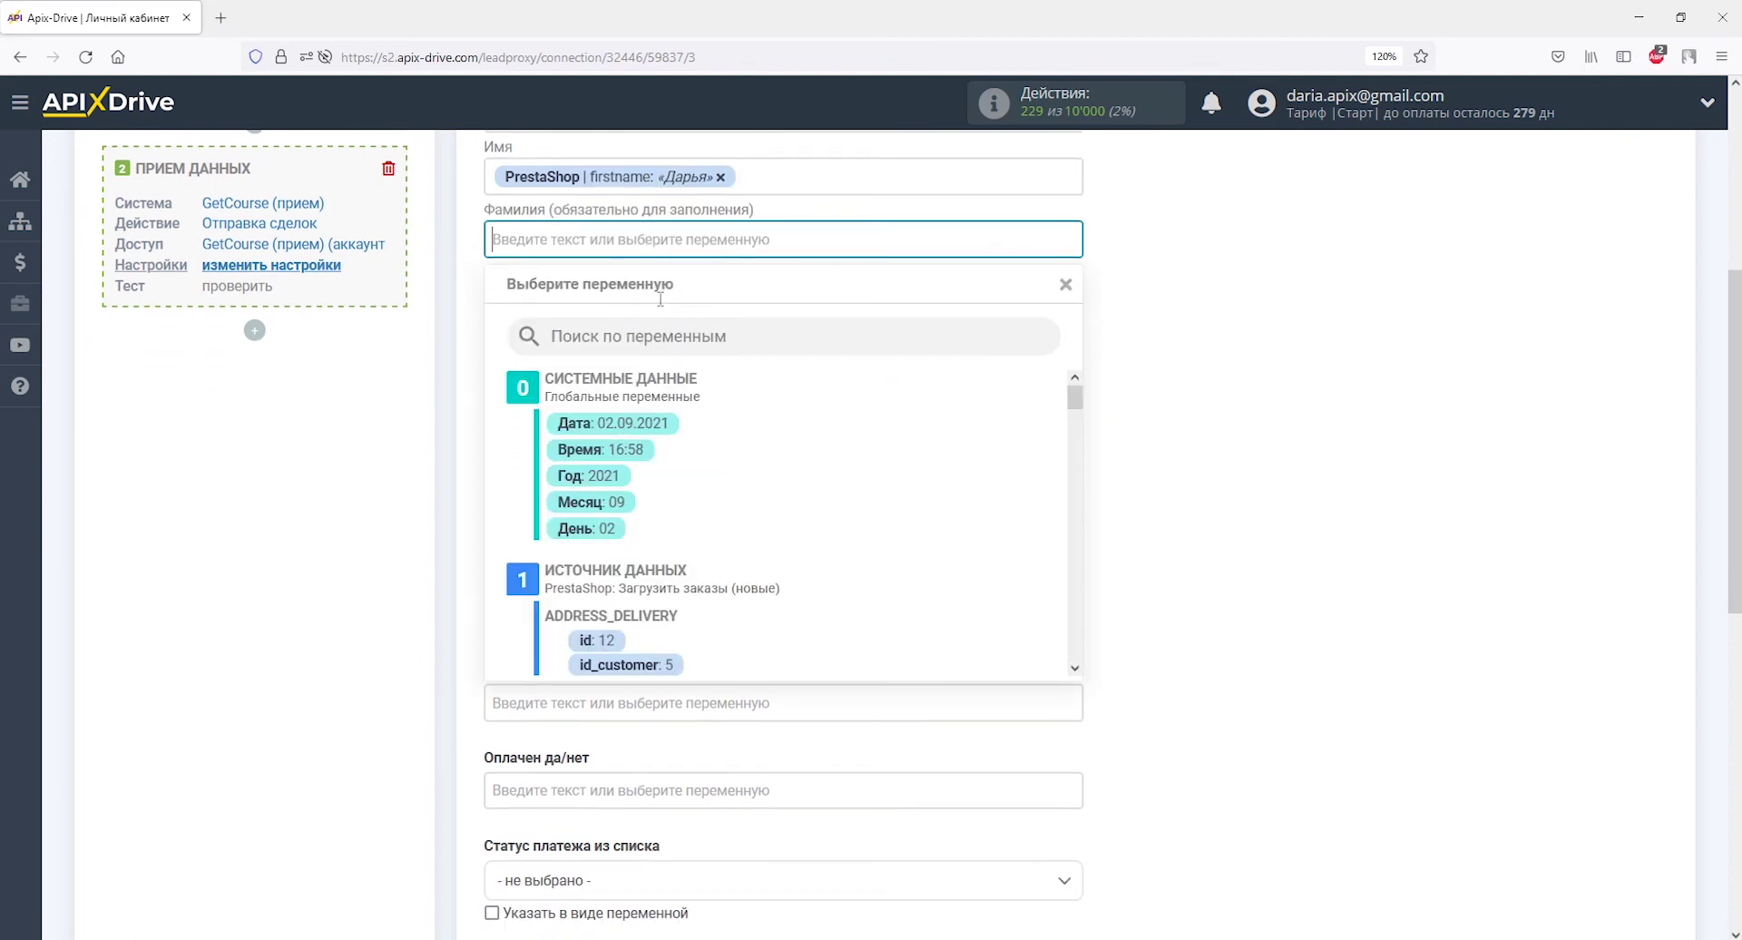
drag(1074, 399, 1076, 499)
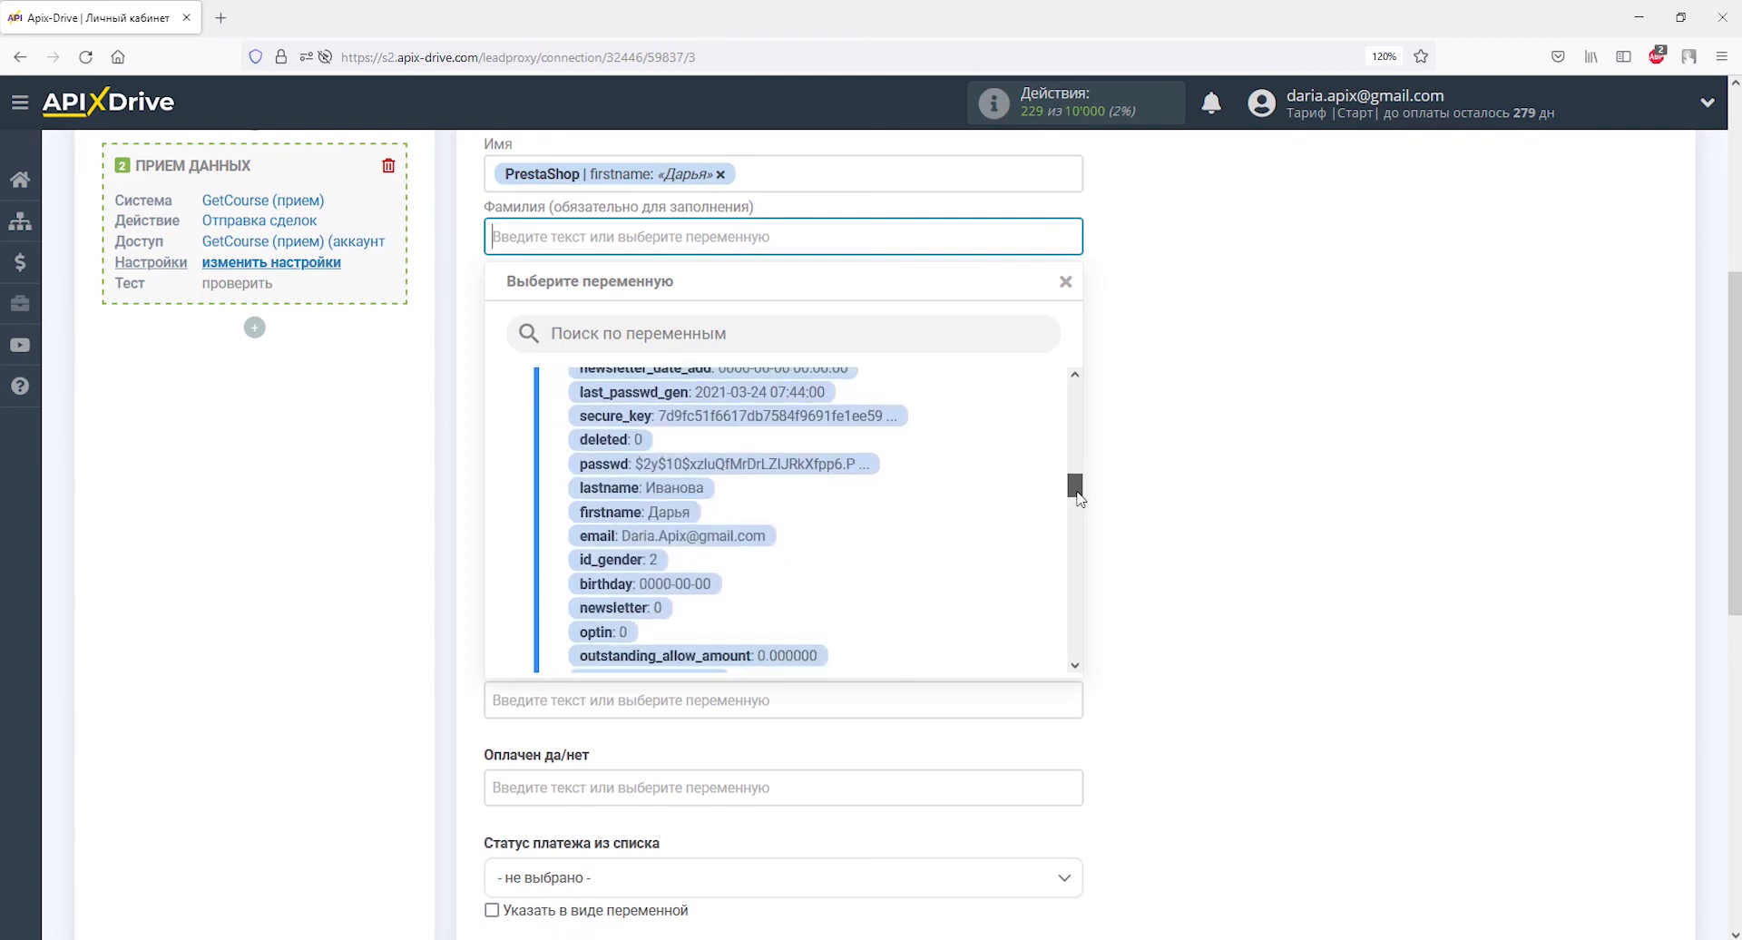
click(703, 491)
- Set "Код статуса заказа" to "Новый" and map "Количество" to the PrestaShop product_quantity variable
click(682, 331)
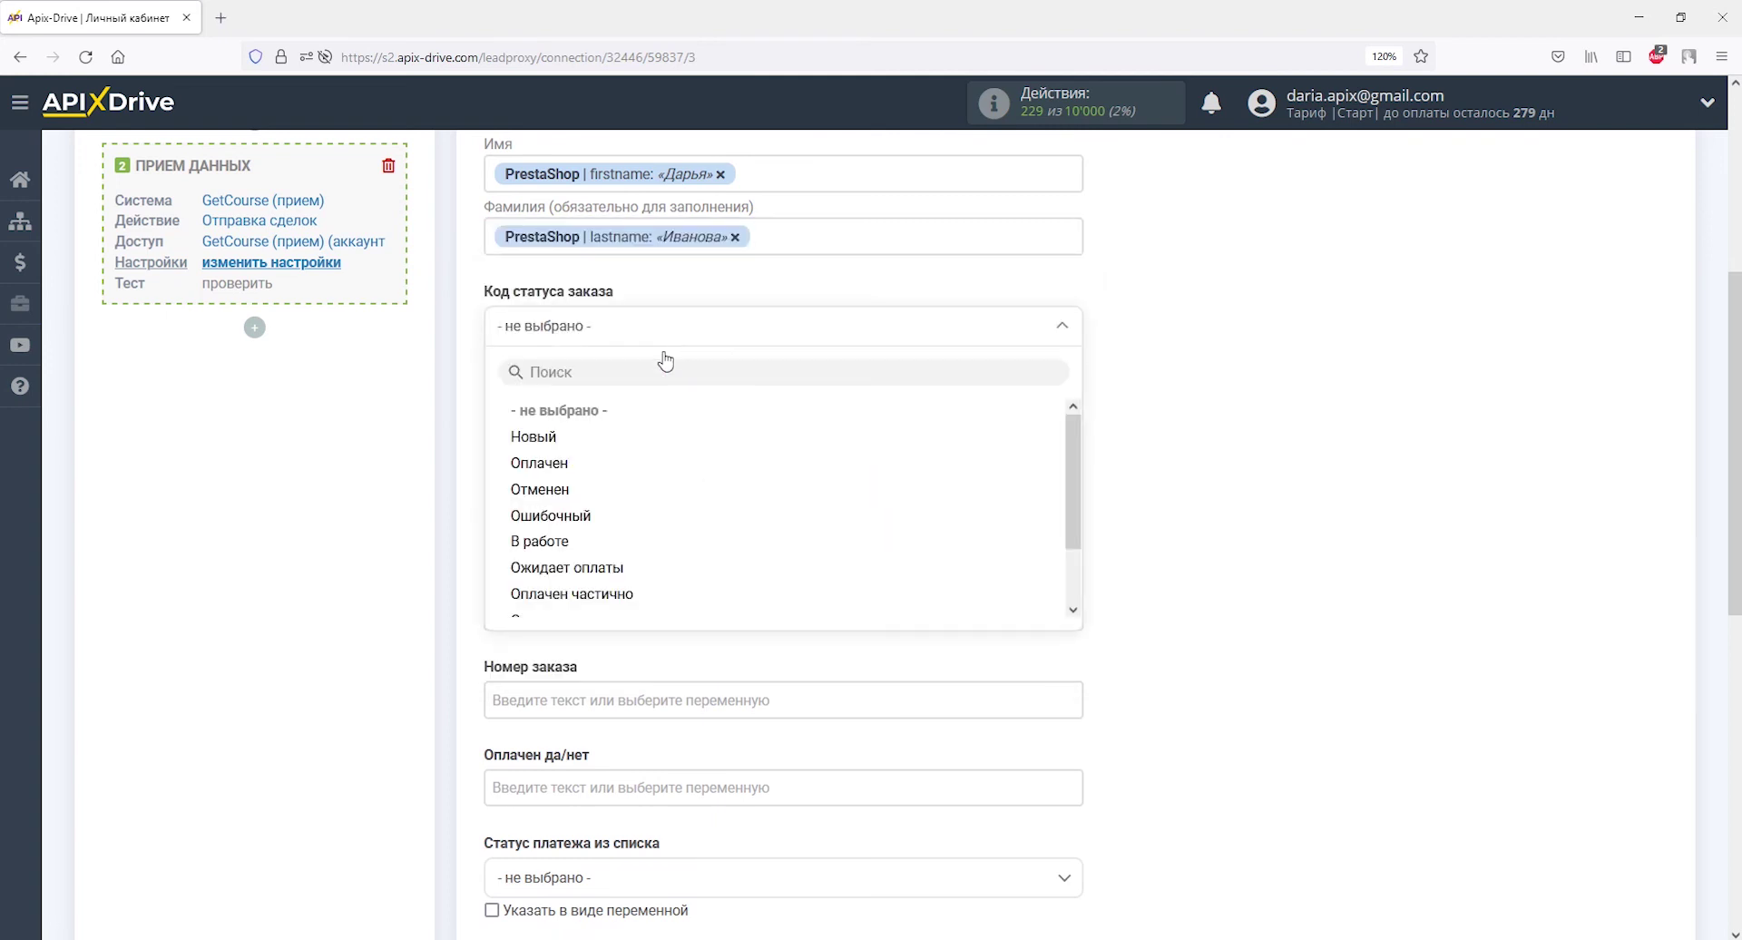
click(555, 437)
click(576, 432)
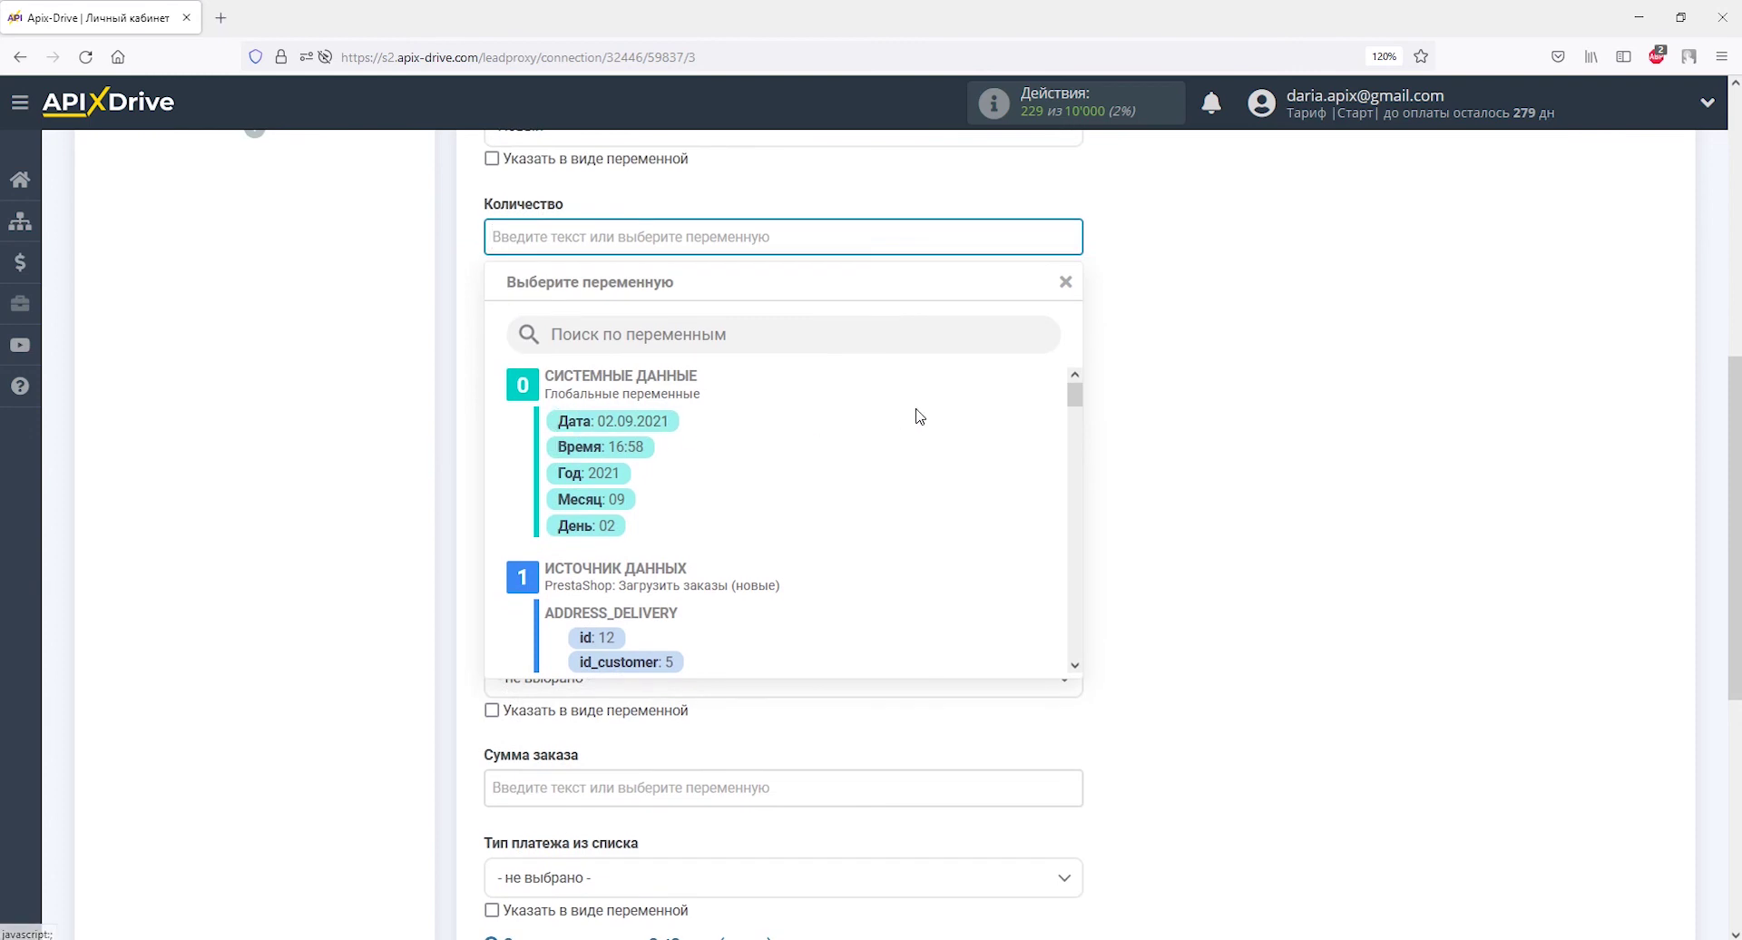
drag(1073, 404, 1083, 575)
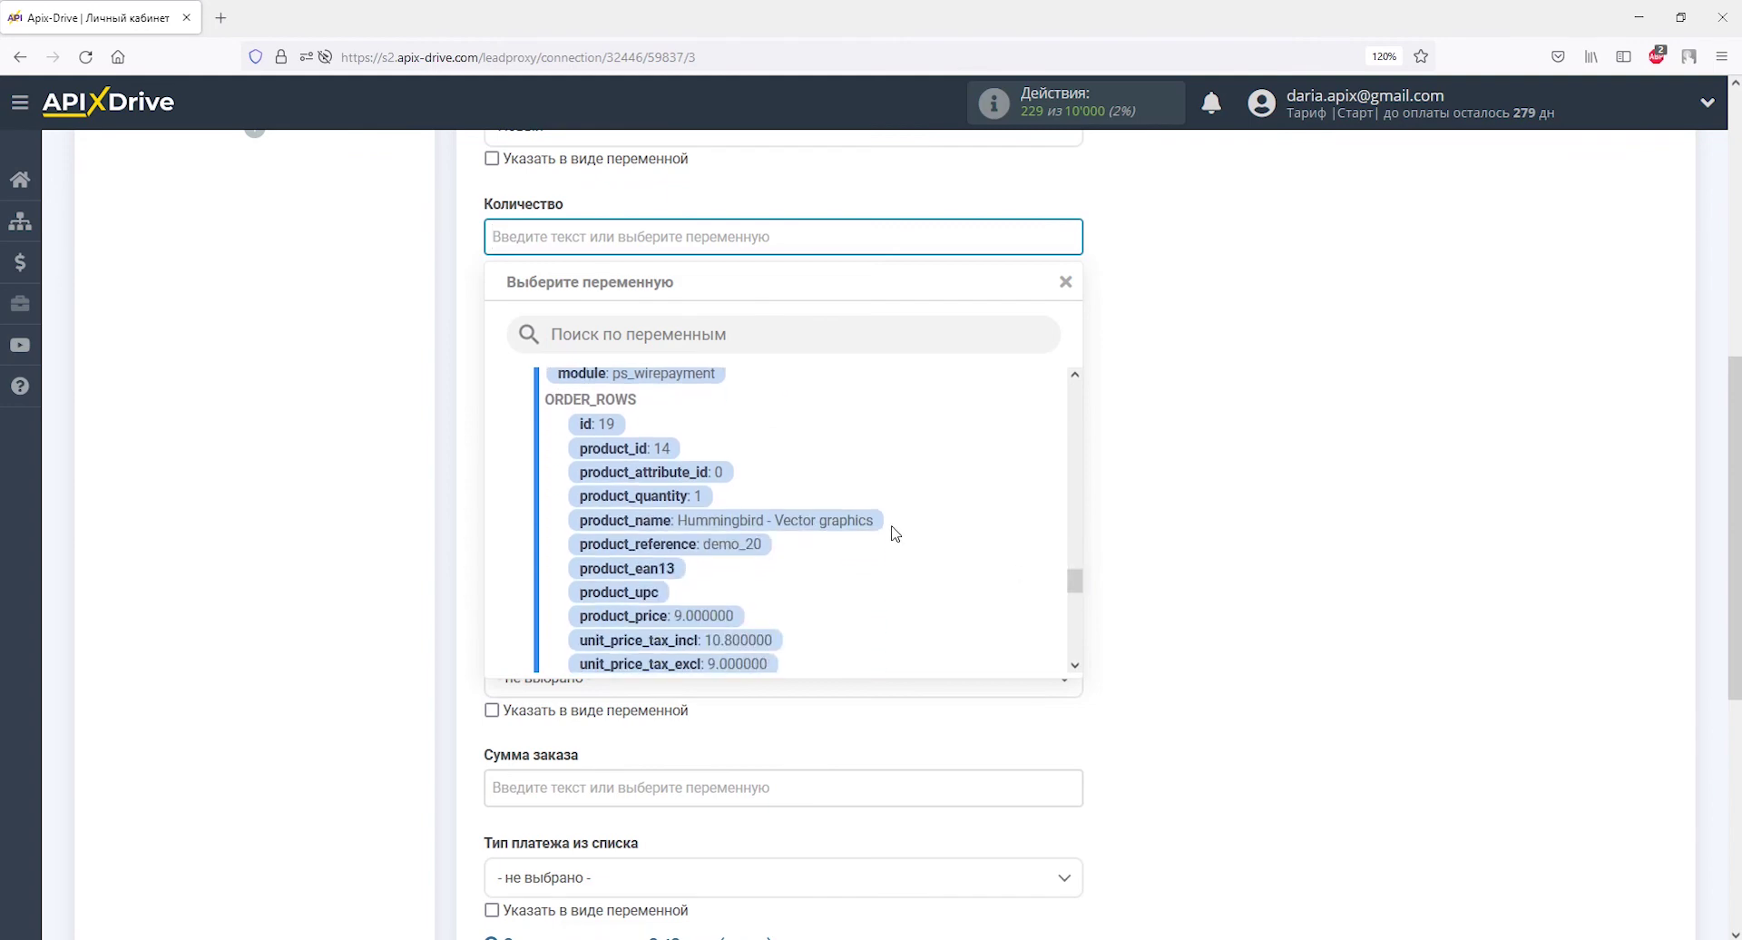
click(635, 496)
- Map "Наименование предложения" to the PrestaShop product_name variable and "Номер заказа" to the order's id variable
click(836, 410)
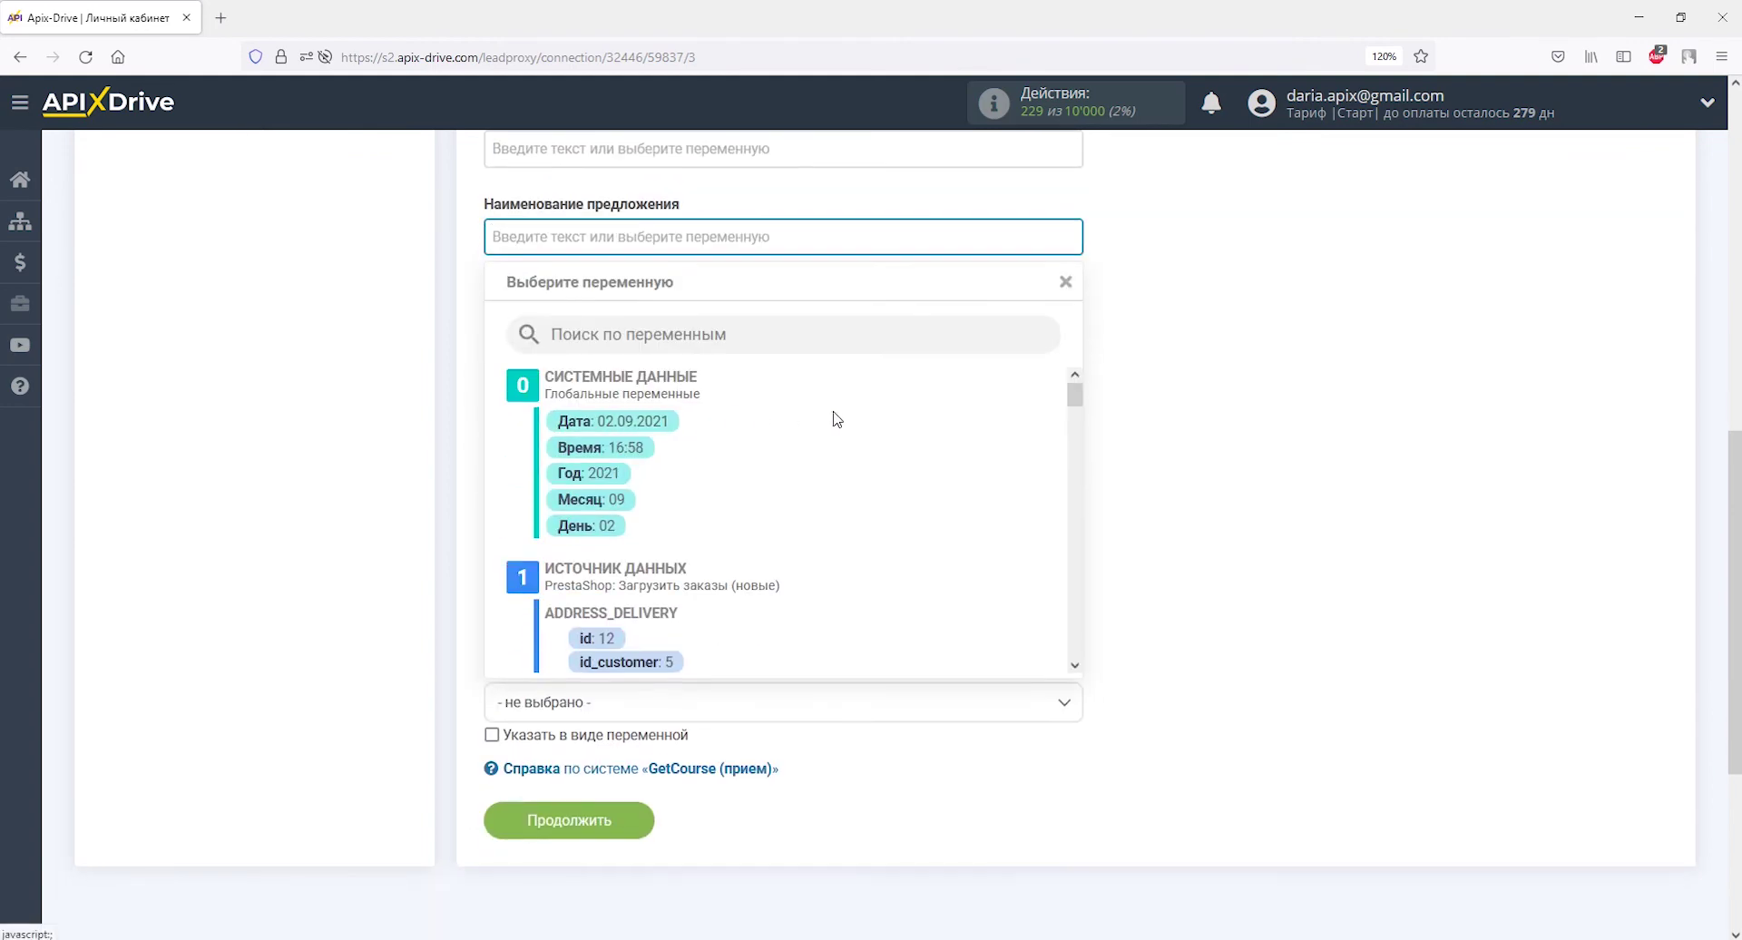
drag(1073, 390, 1055, 580)
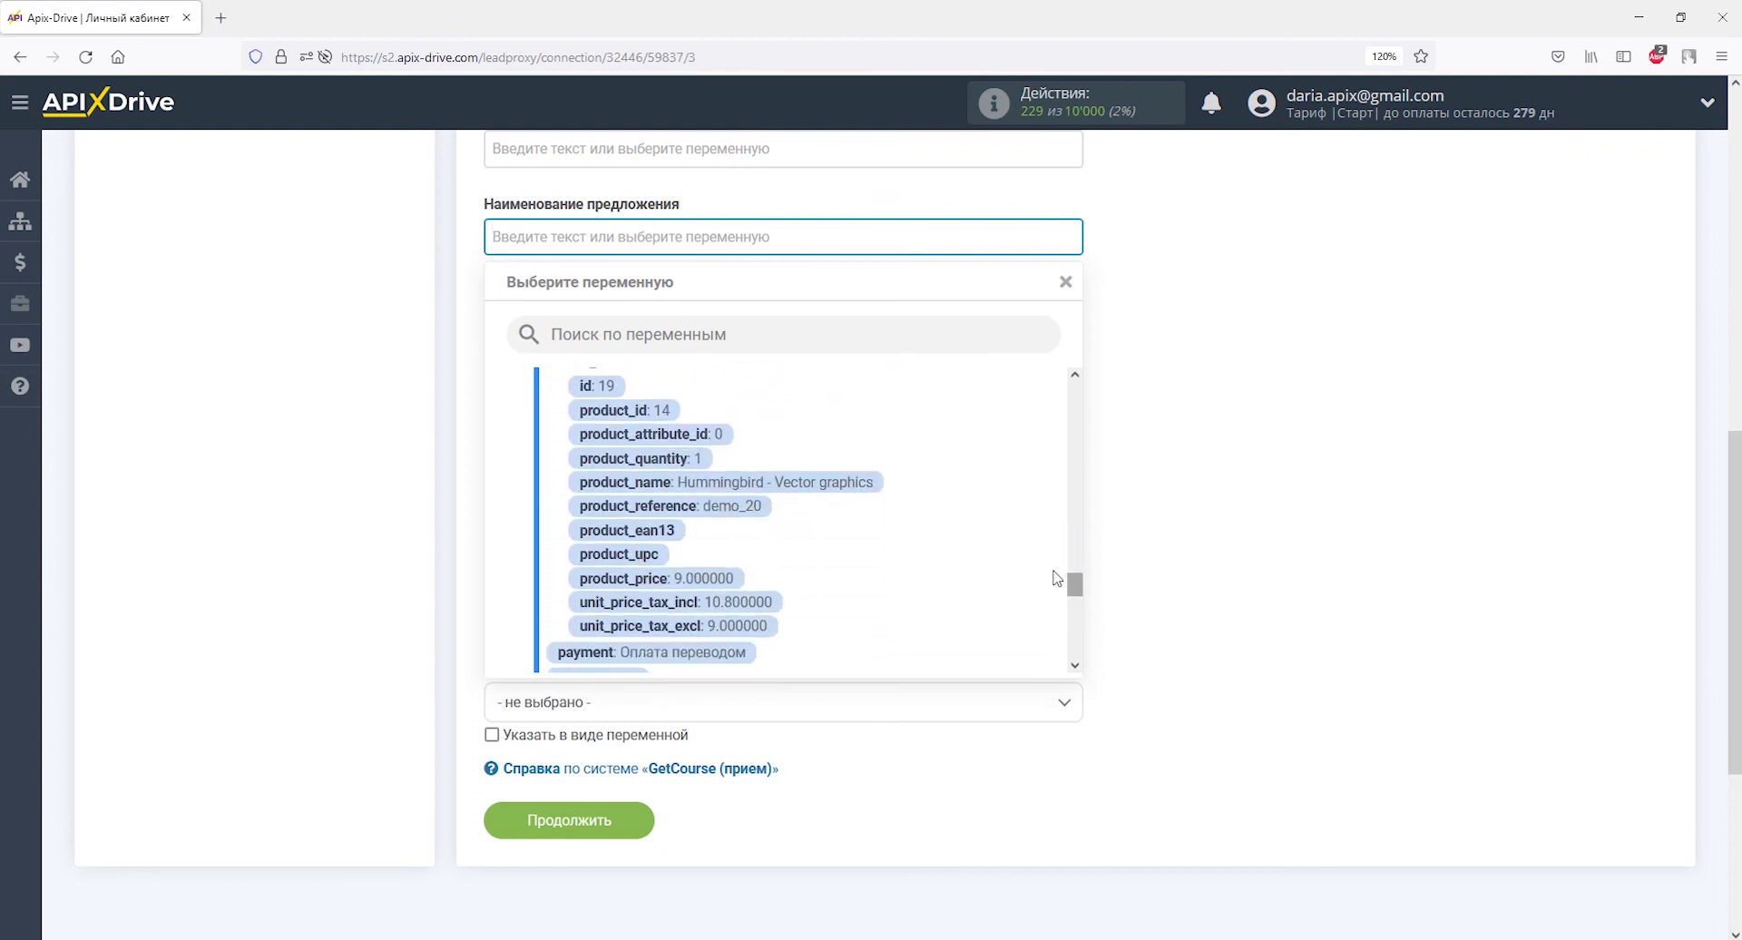
click(846, 493)
click(798, 325)
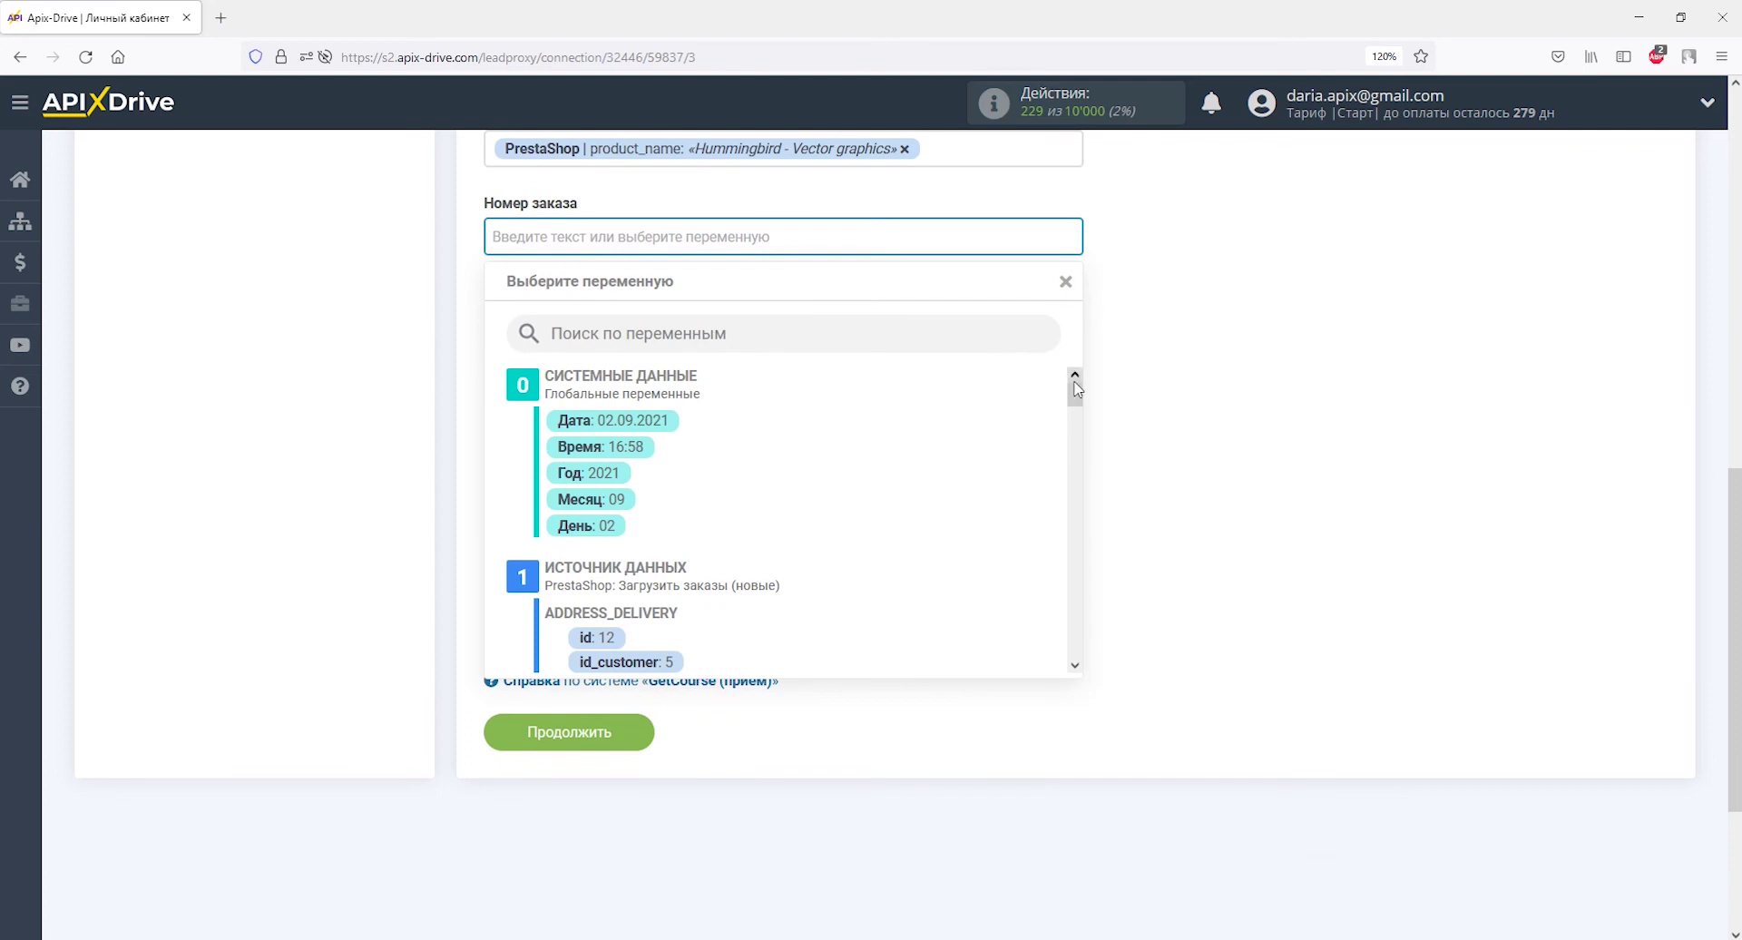
drag(1077, 388, 1074, 537)
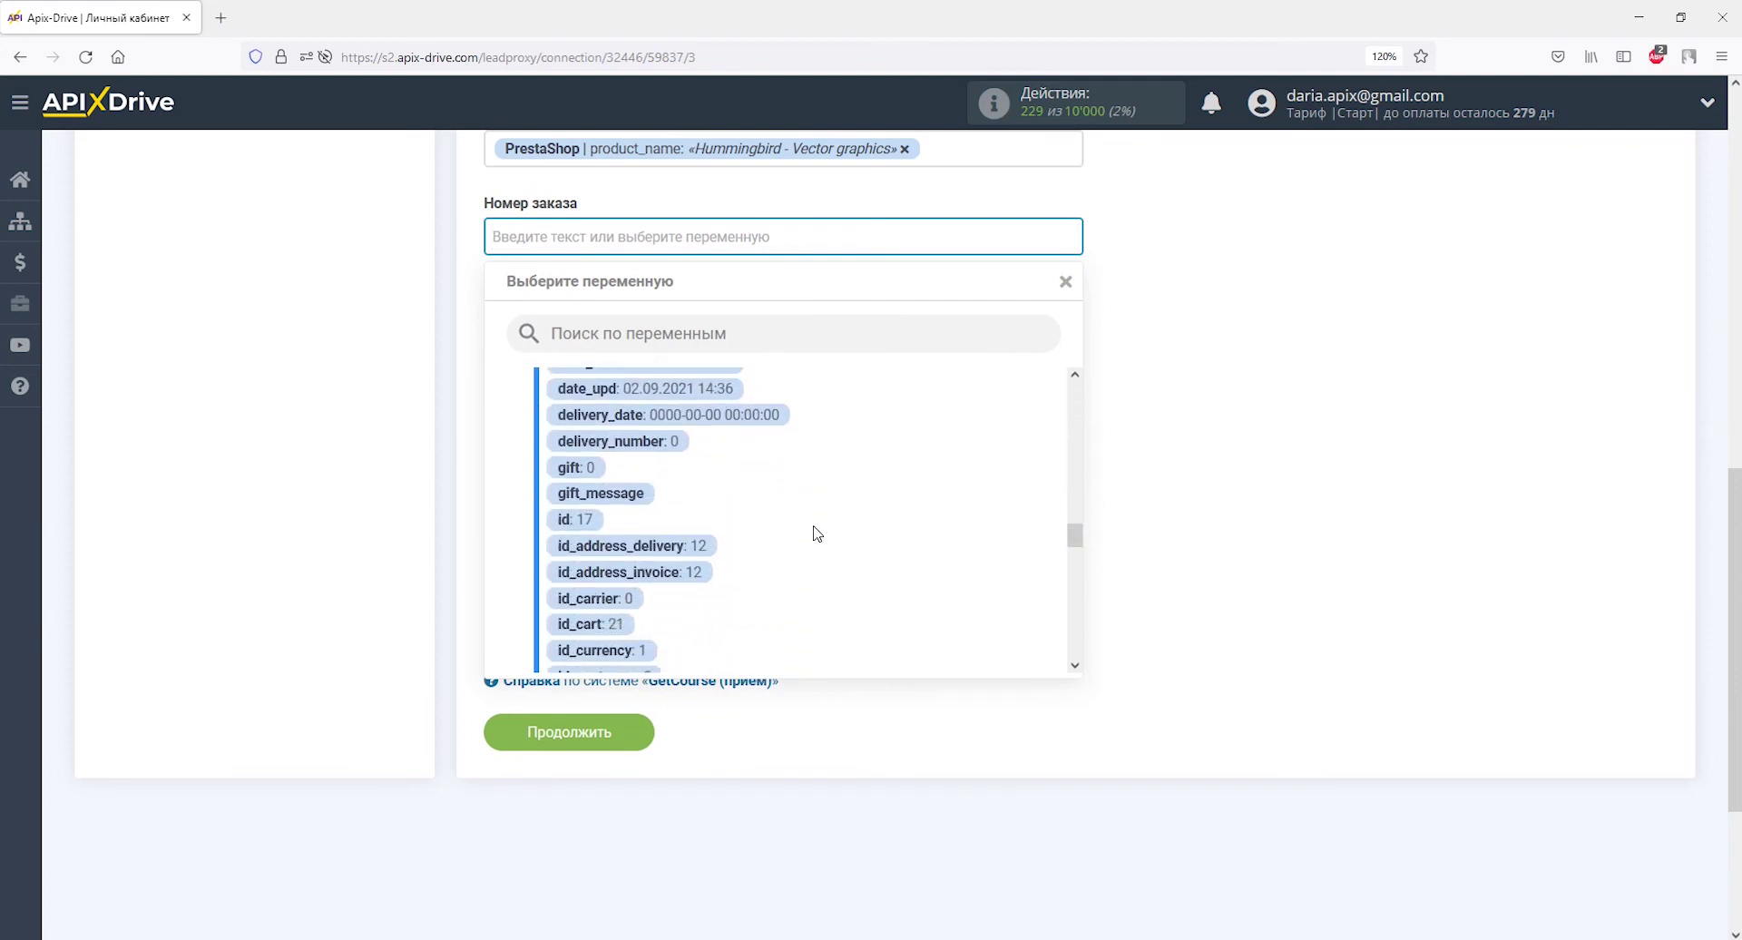
click(575, 519)
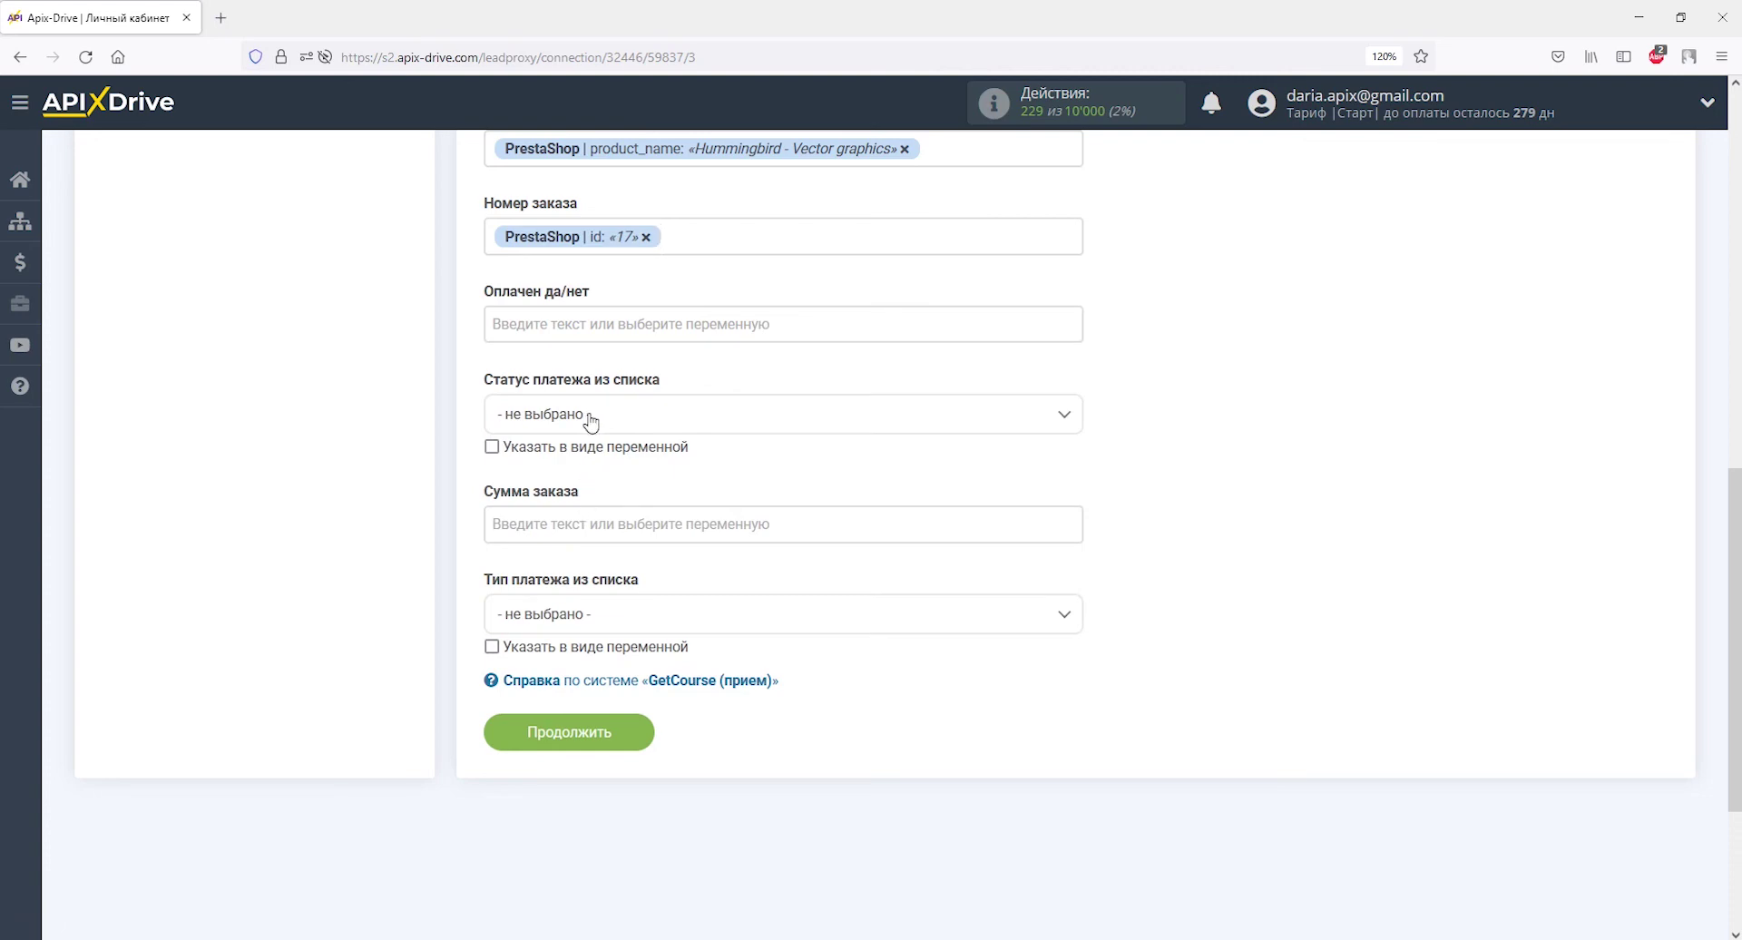
- Set "Статус платежа из списка" to "Ожидается", map "Сумма заказа" to the PrestaShop total_paid variable and continue to the test stage
click(590, 417)
click(569, 522)
click(569, 525)
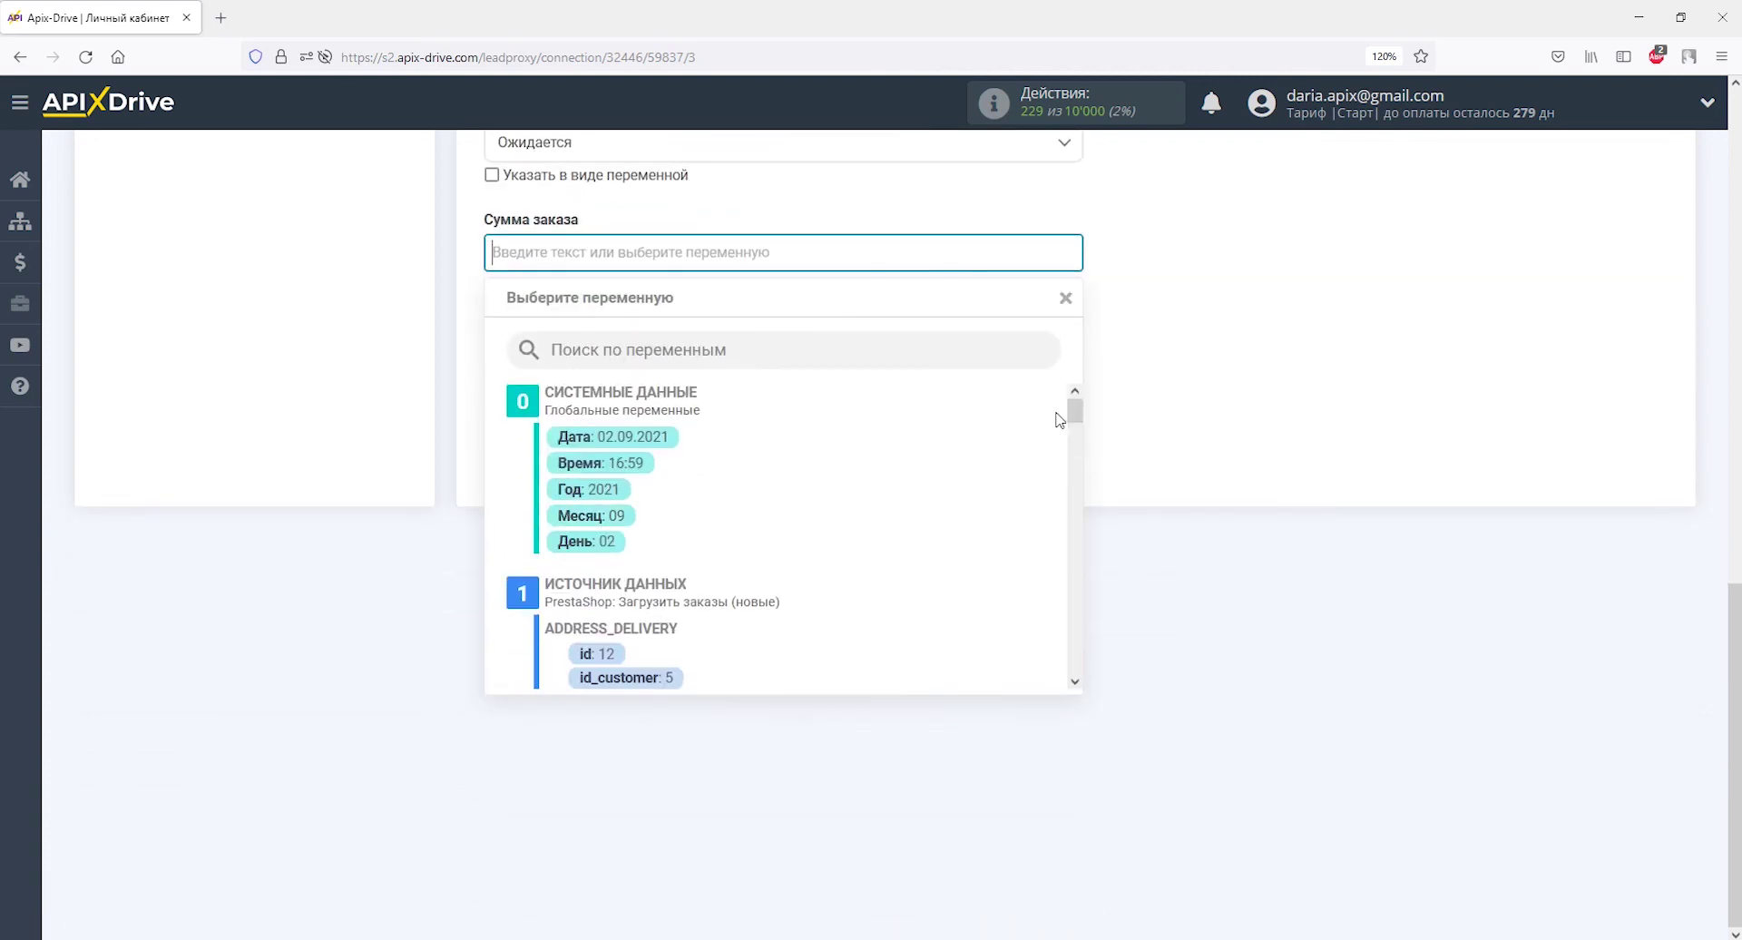
drag(1074, 413, 1076, 633)
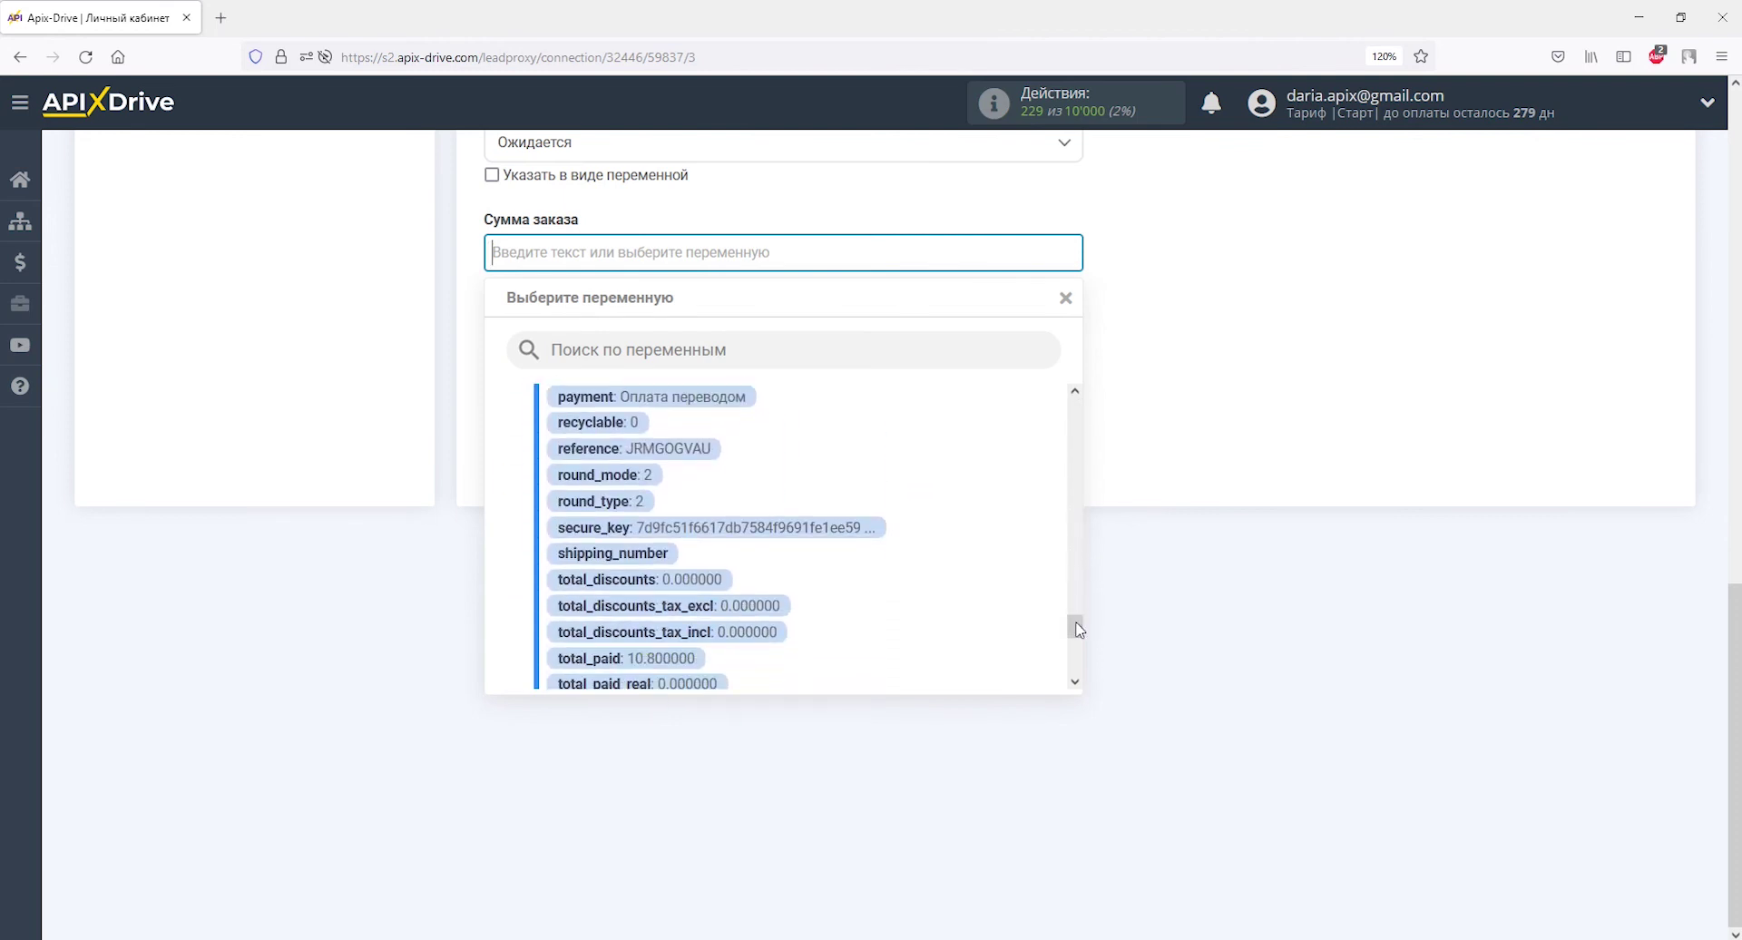
click(701, 663)
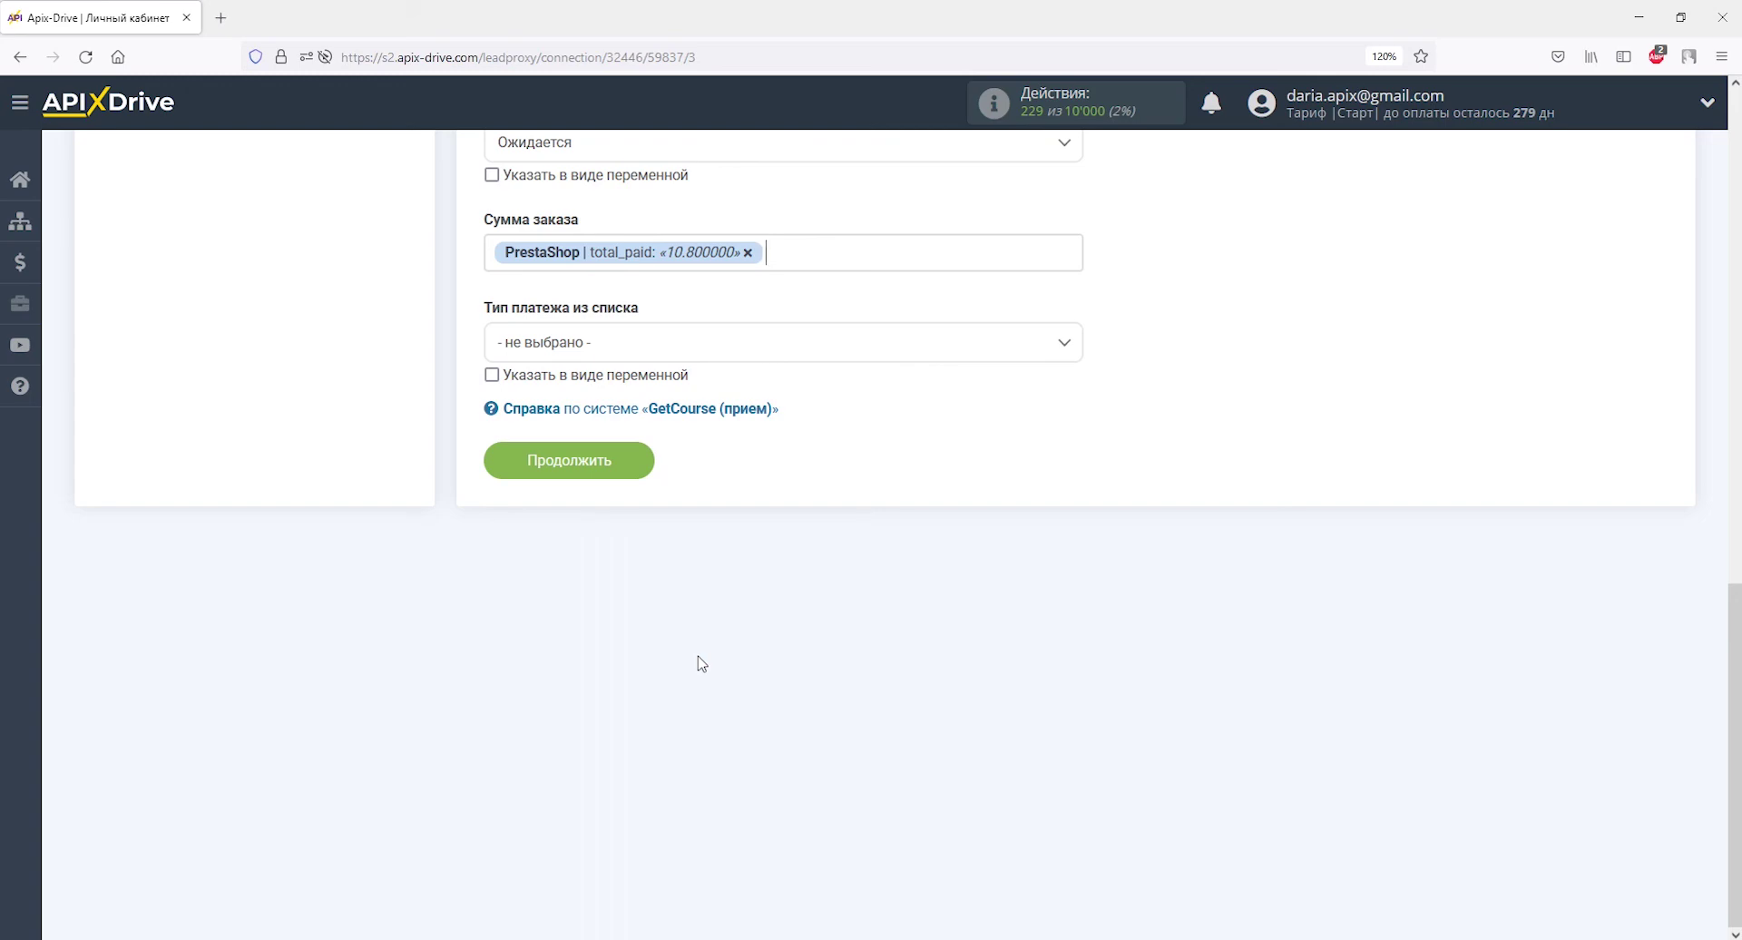
click(642, 460)
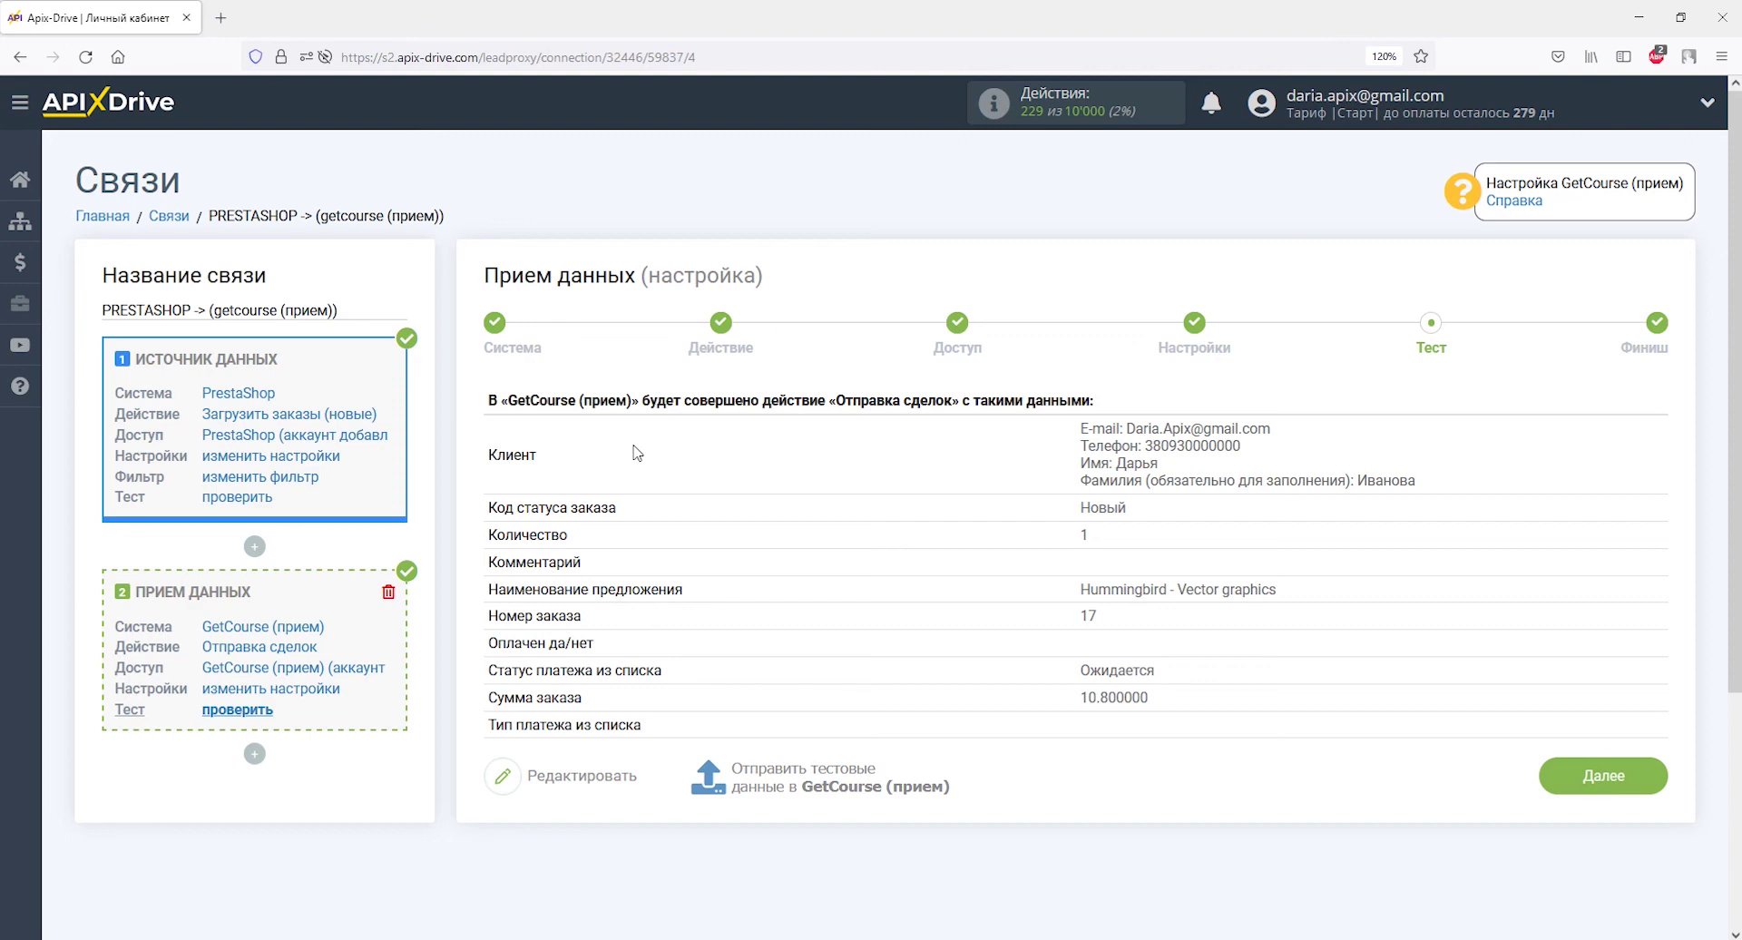
- Send the test data to GetCourse, refresh its orders list and review the details of the received order
click(751, 778)
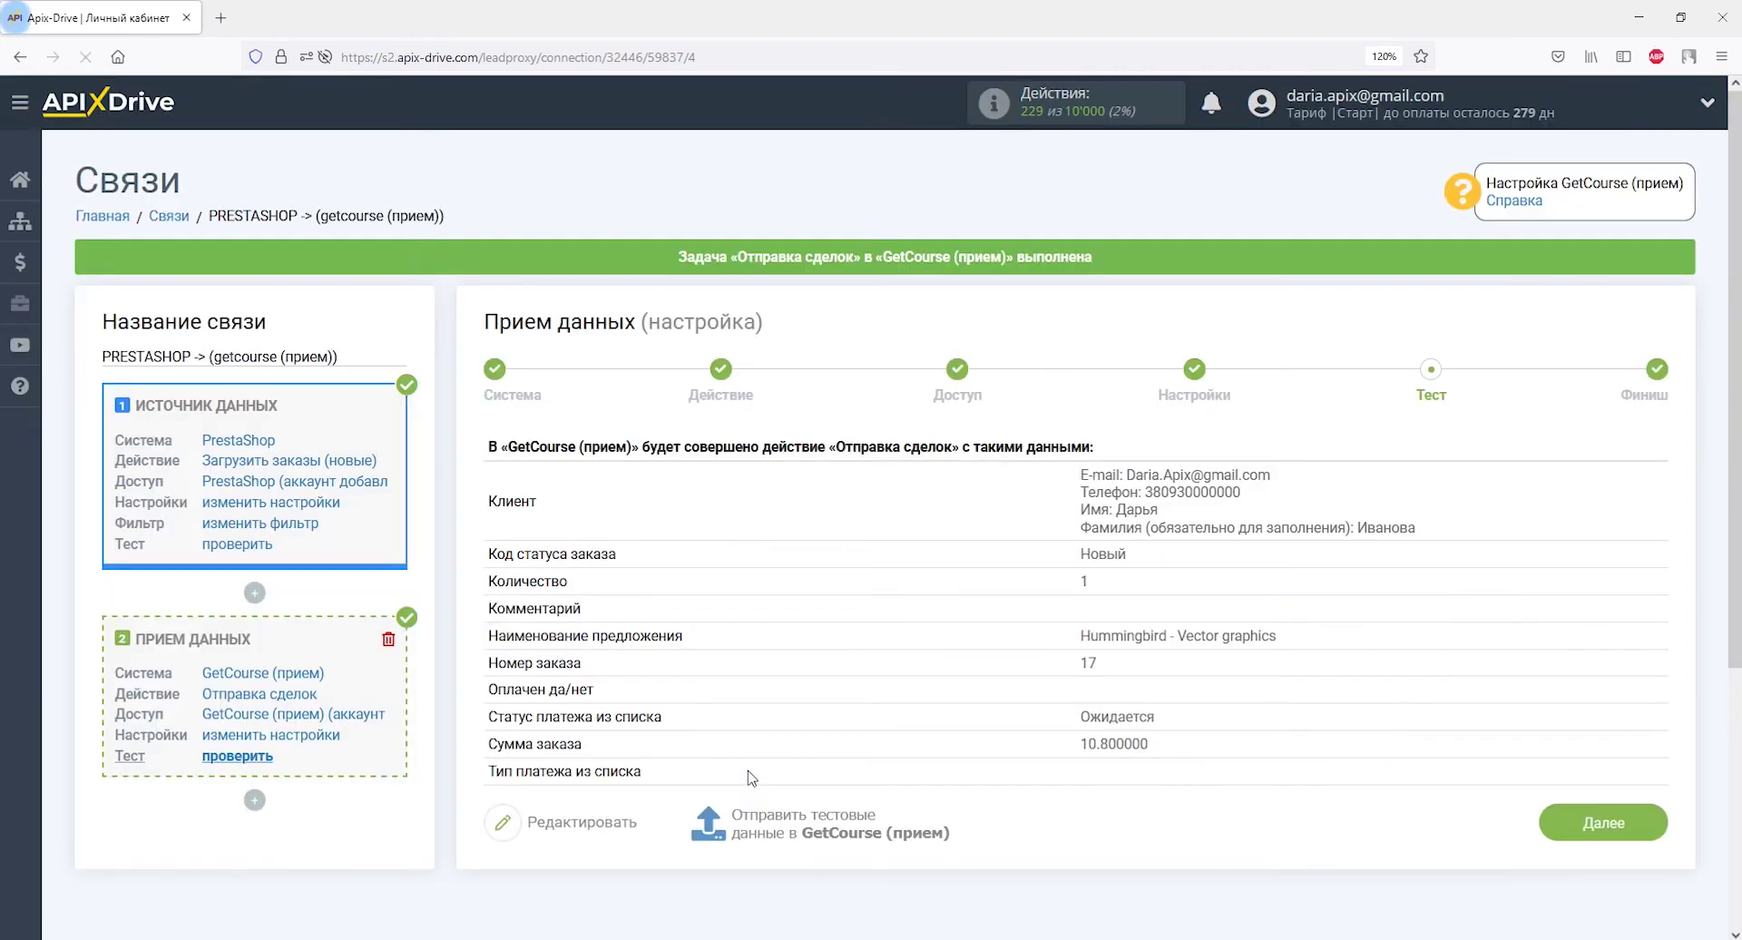
key(alt+Tab)
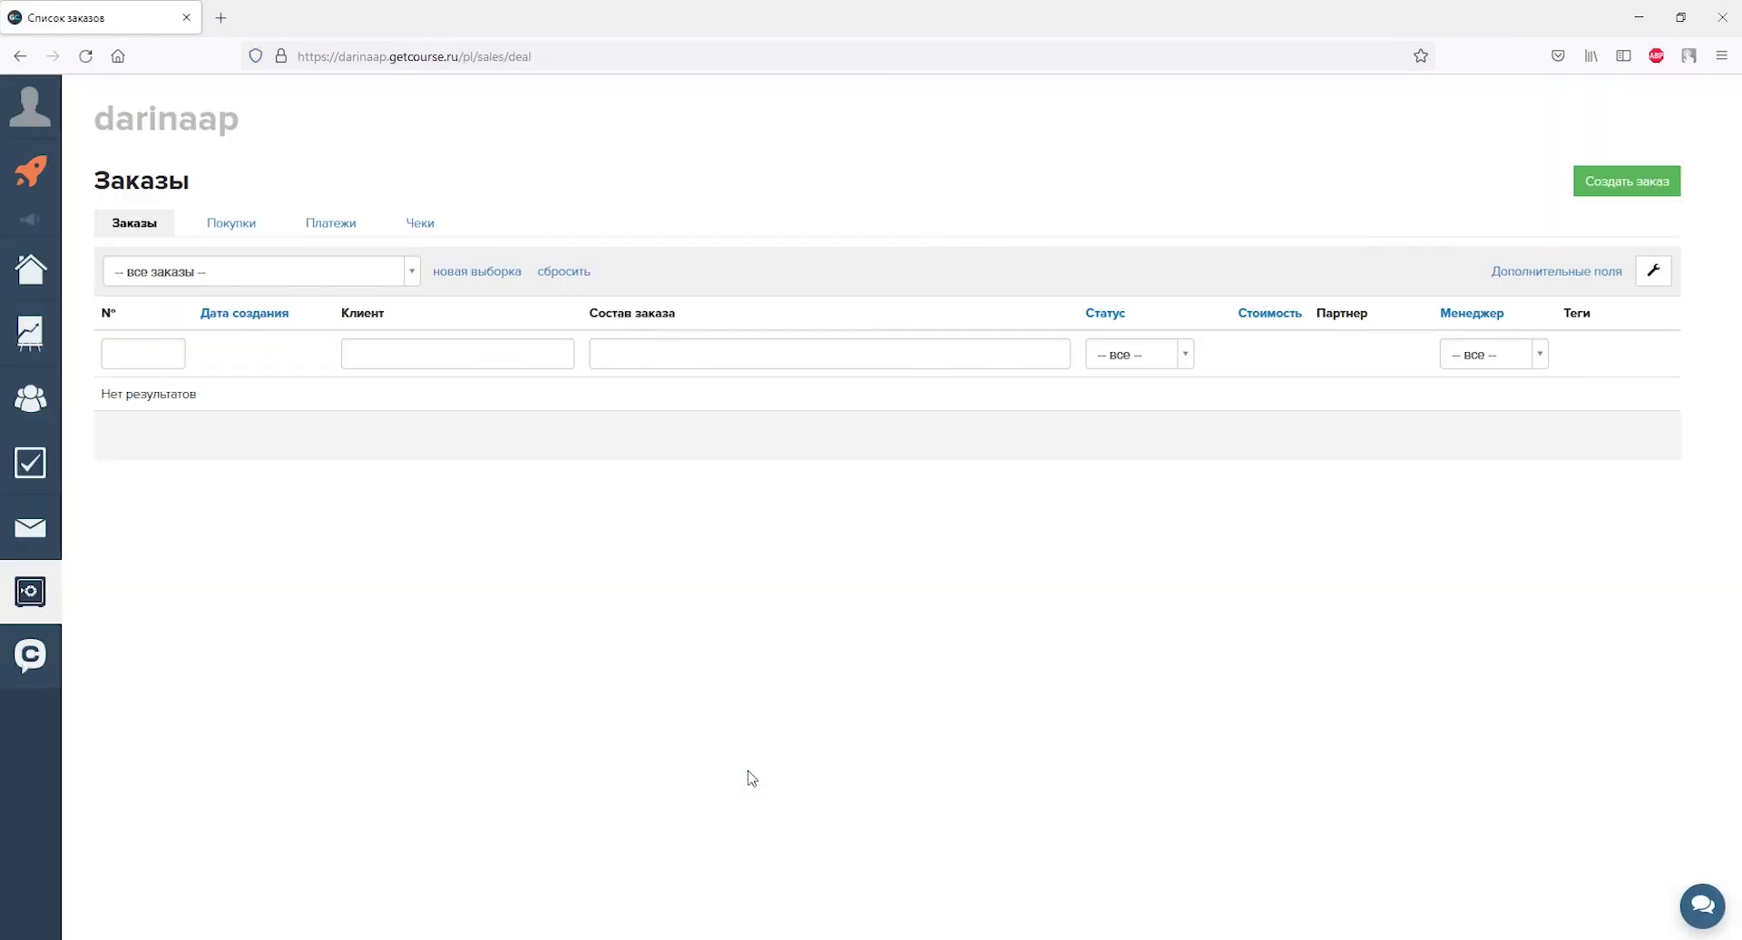
click(84, 57)
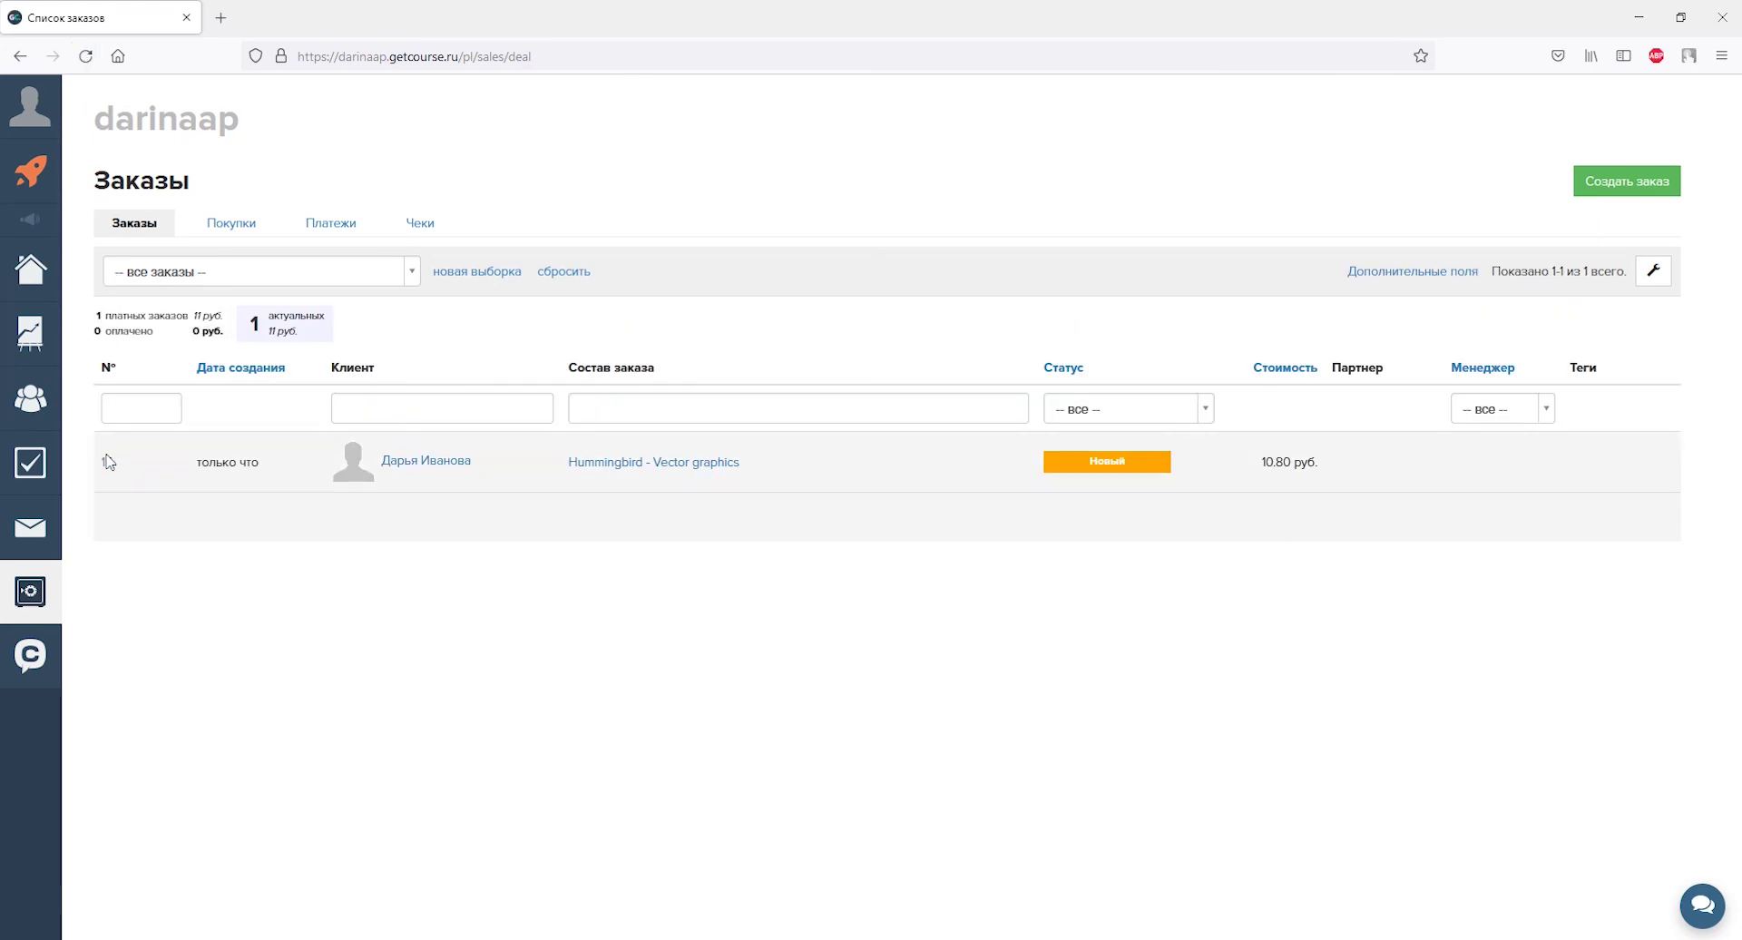
click(107, 465)
scroll(102, 471, down, 3)
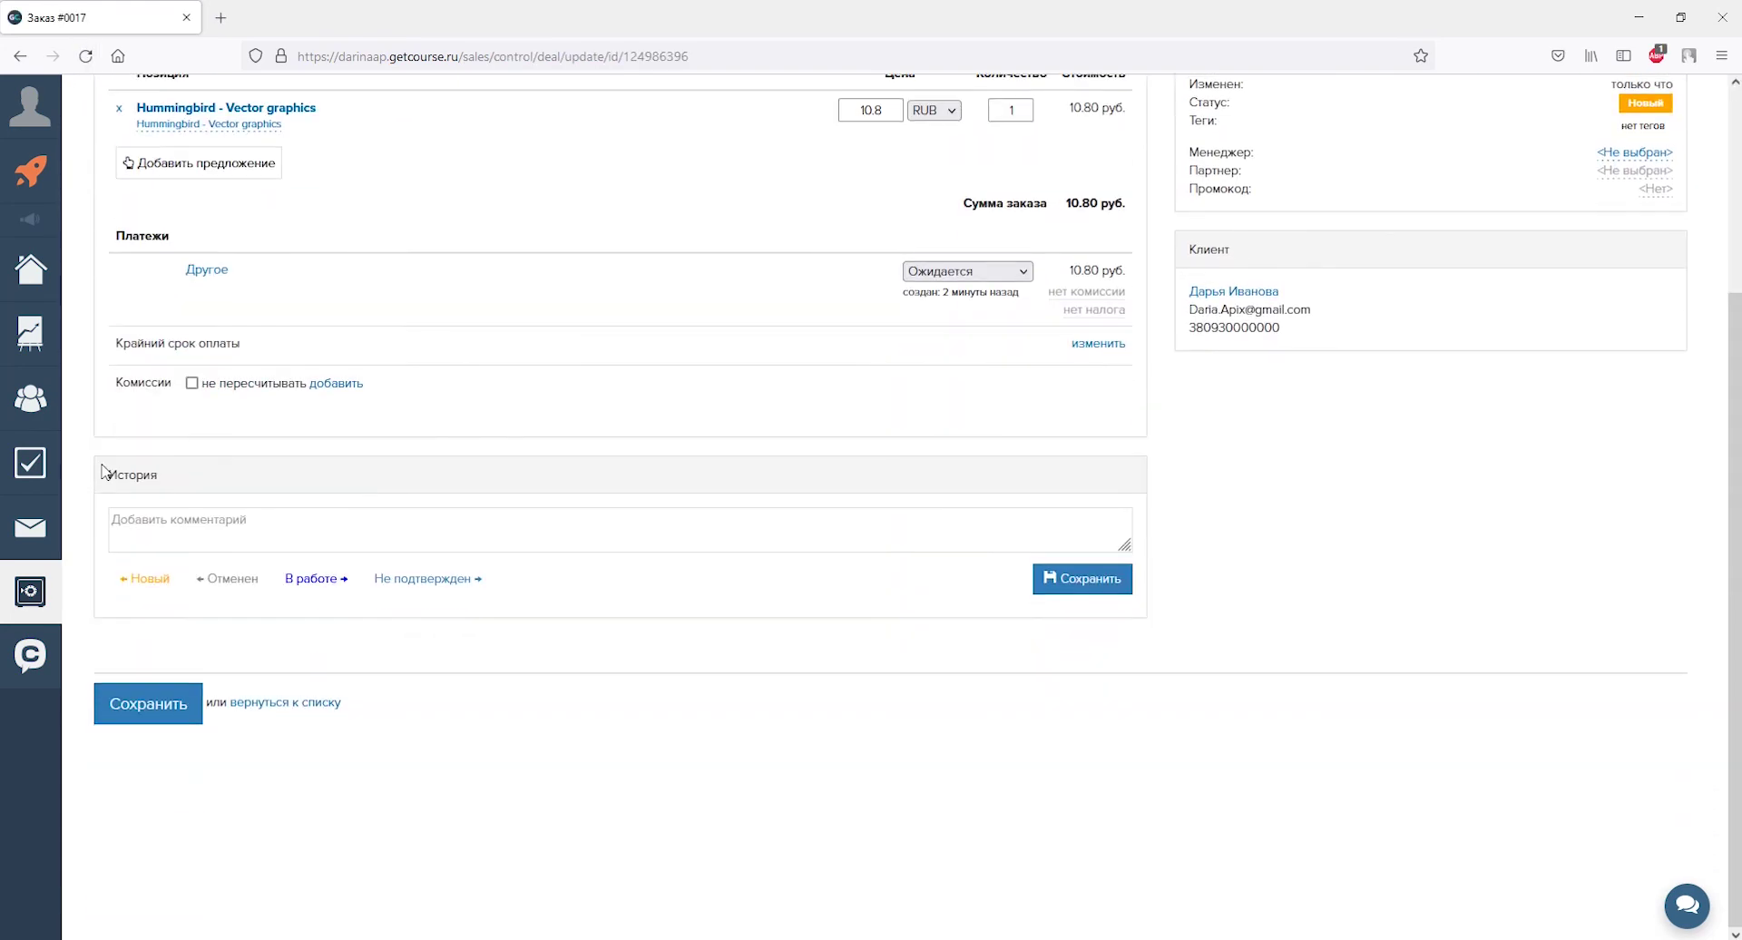
scroll(103, 471, up, 3)
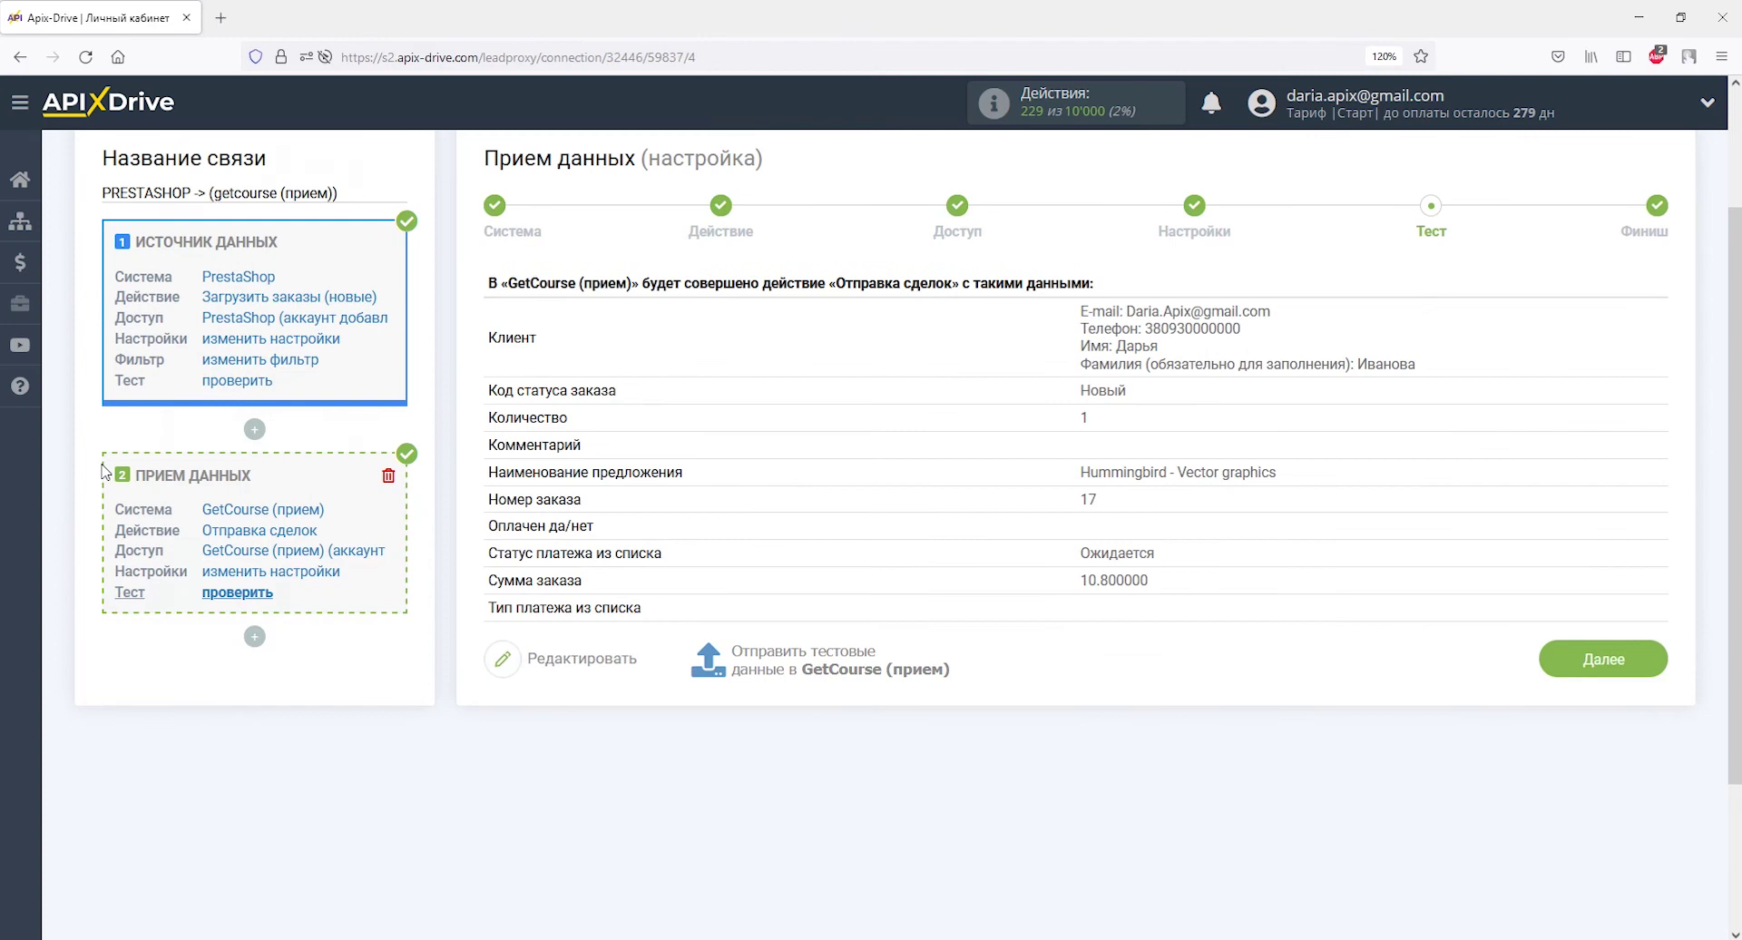
- Return to ApiX-Drive, complete the data reception setup and enable automatic updating for the connection
scroll(1210, 447, down, 3)
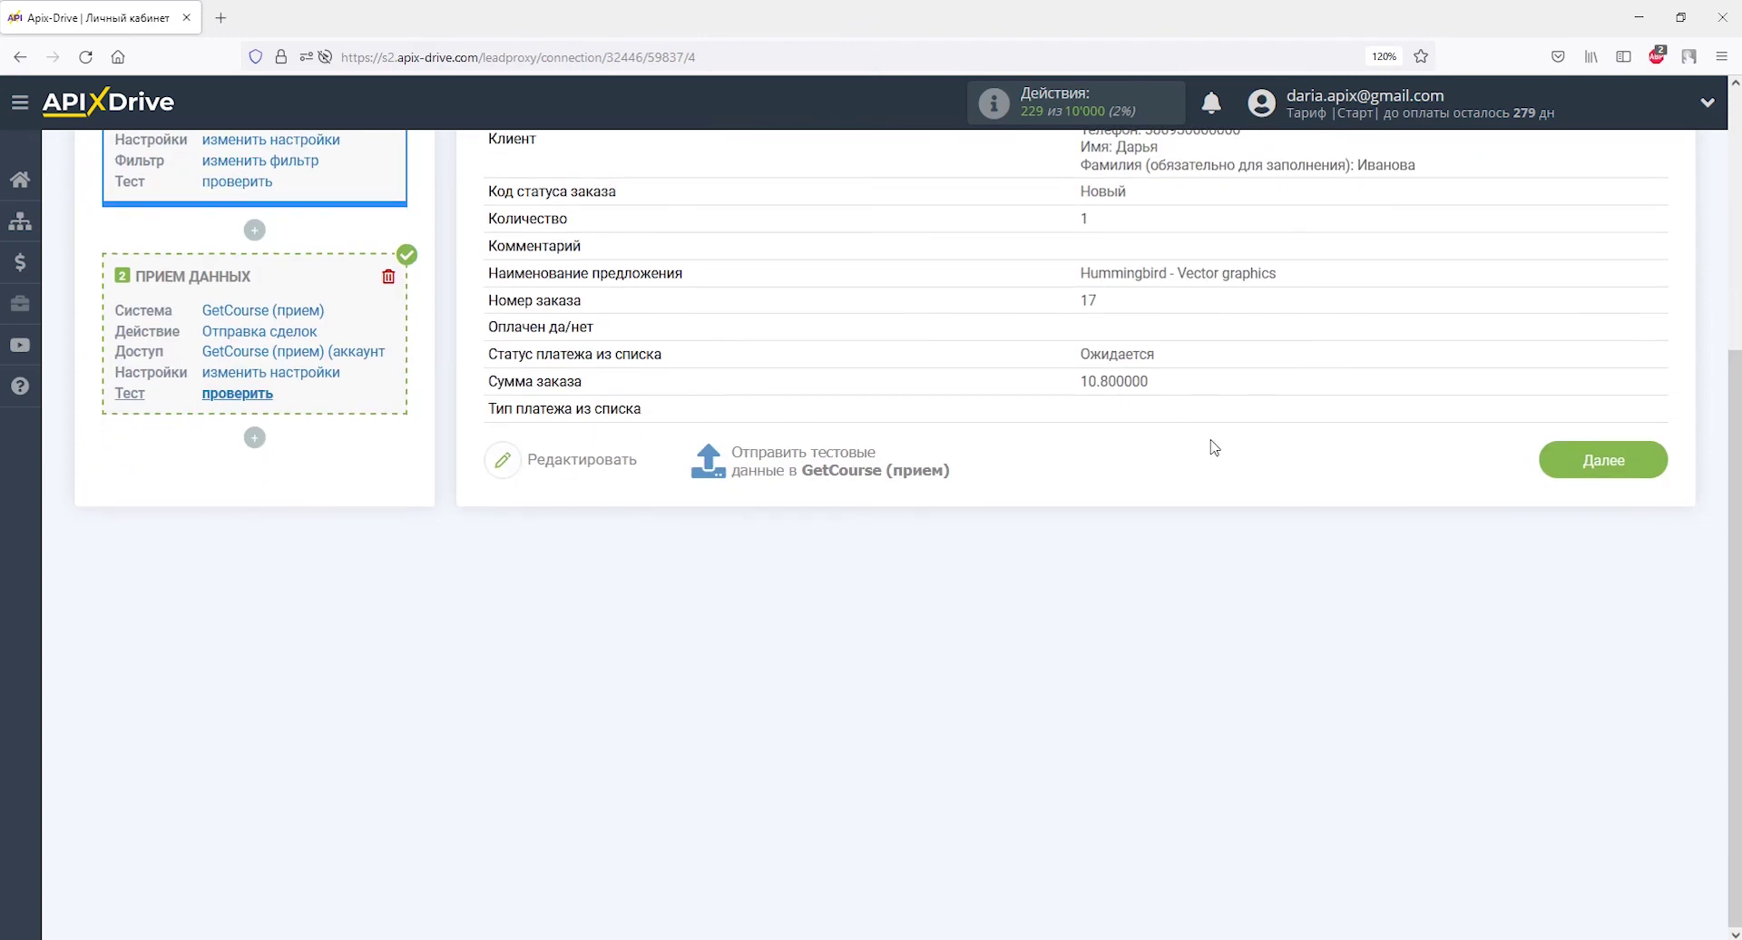
click(1567, 461)
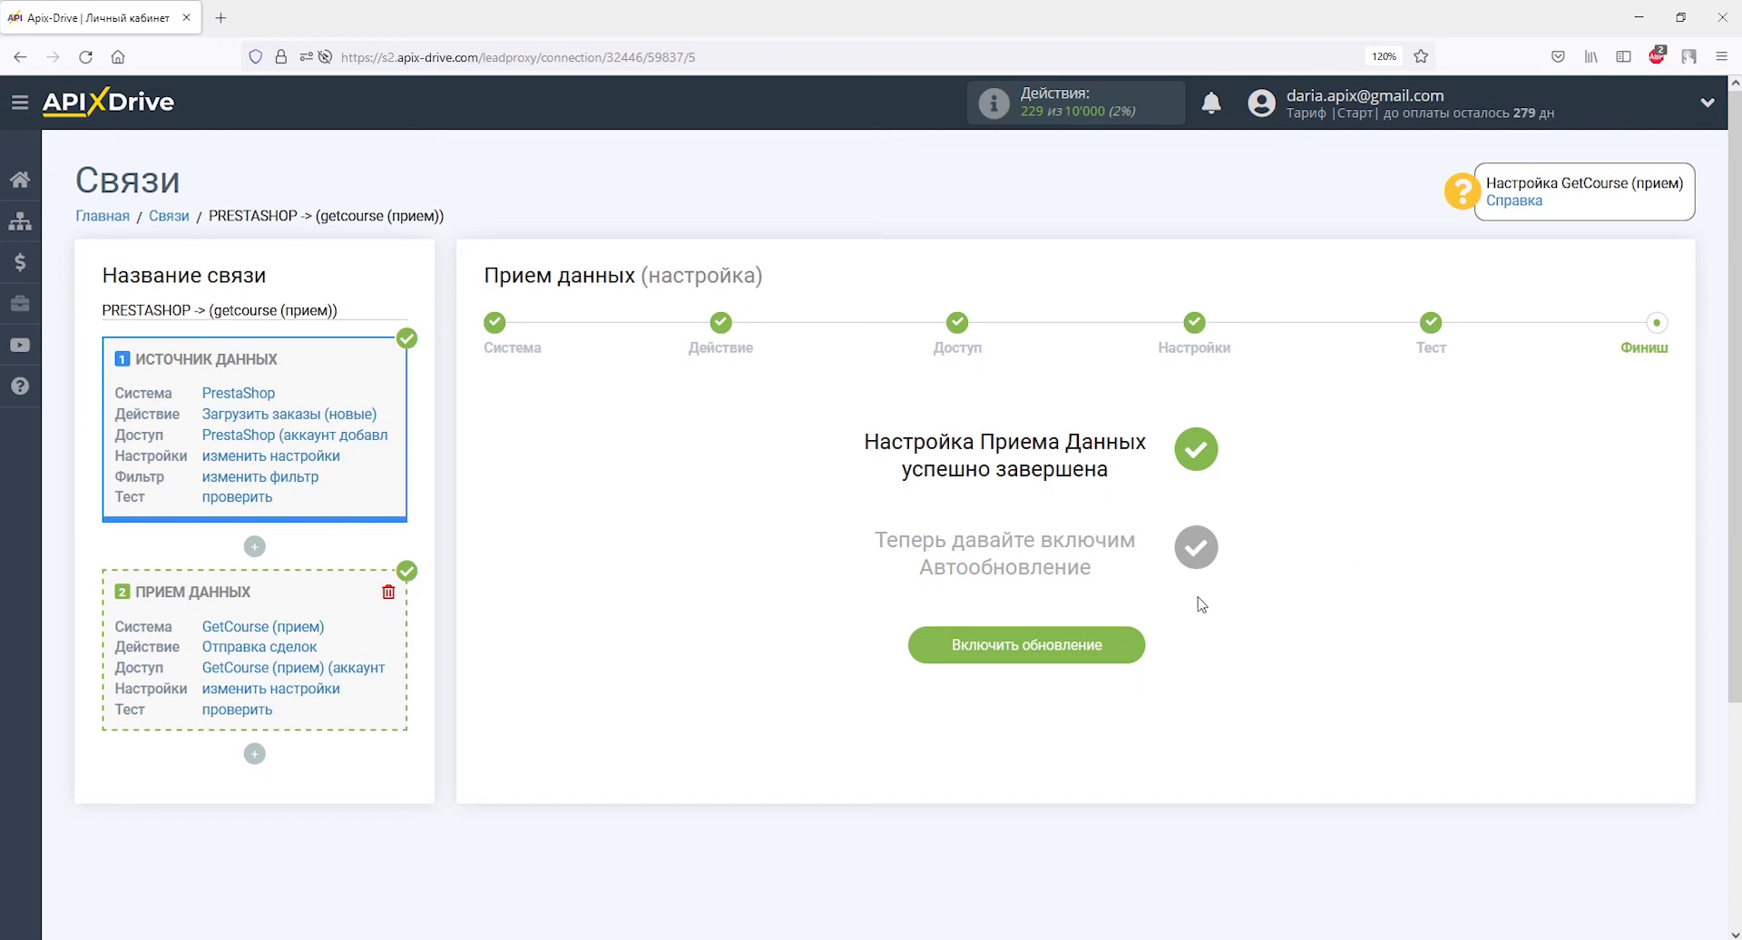
click(1114, 646)
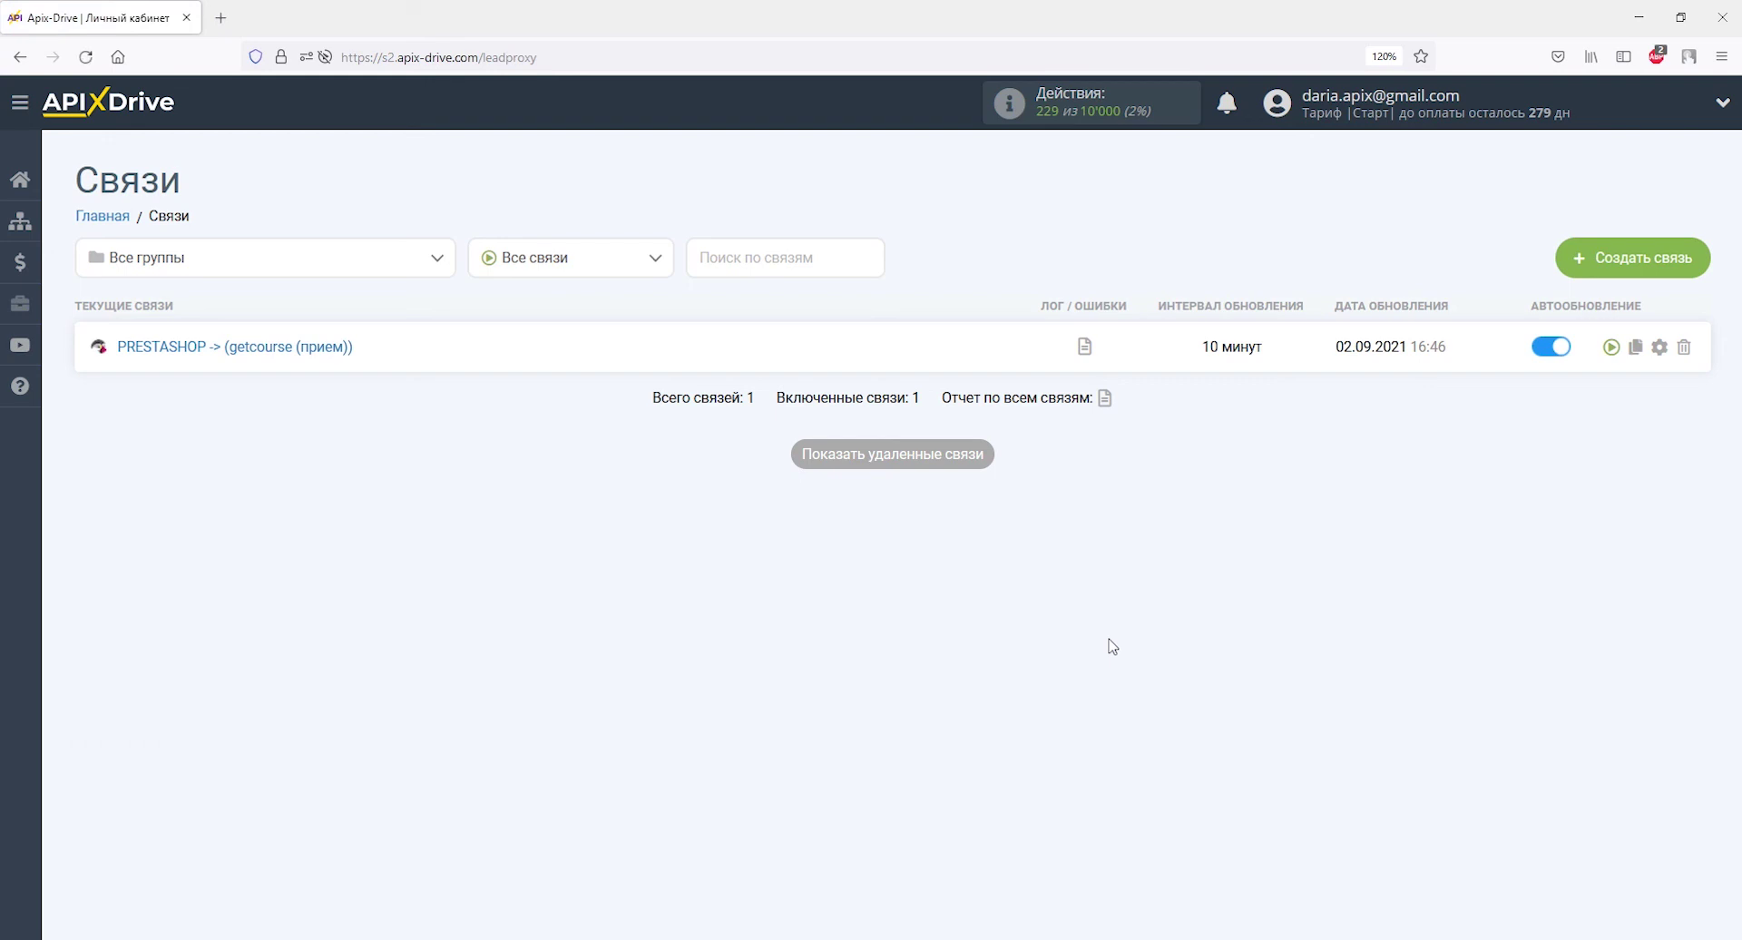
- Set the update interval of the PRESTASHOP -> (getcourse (прием)) connection to 5 минут and save its settings
click(1660, 347)
click(1080, 524)
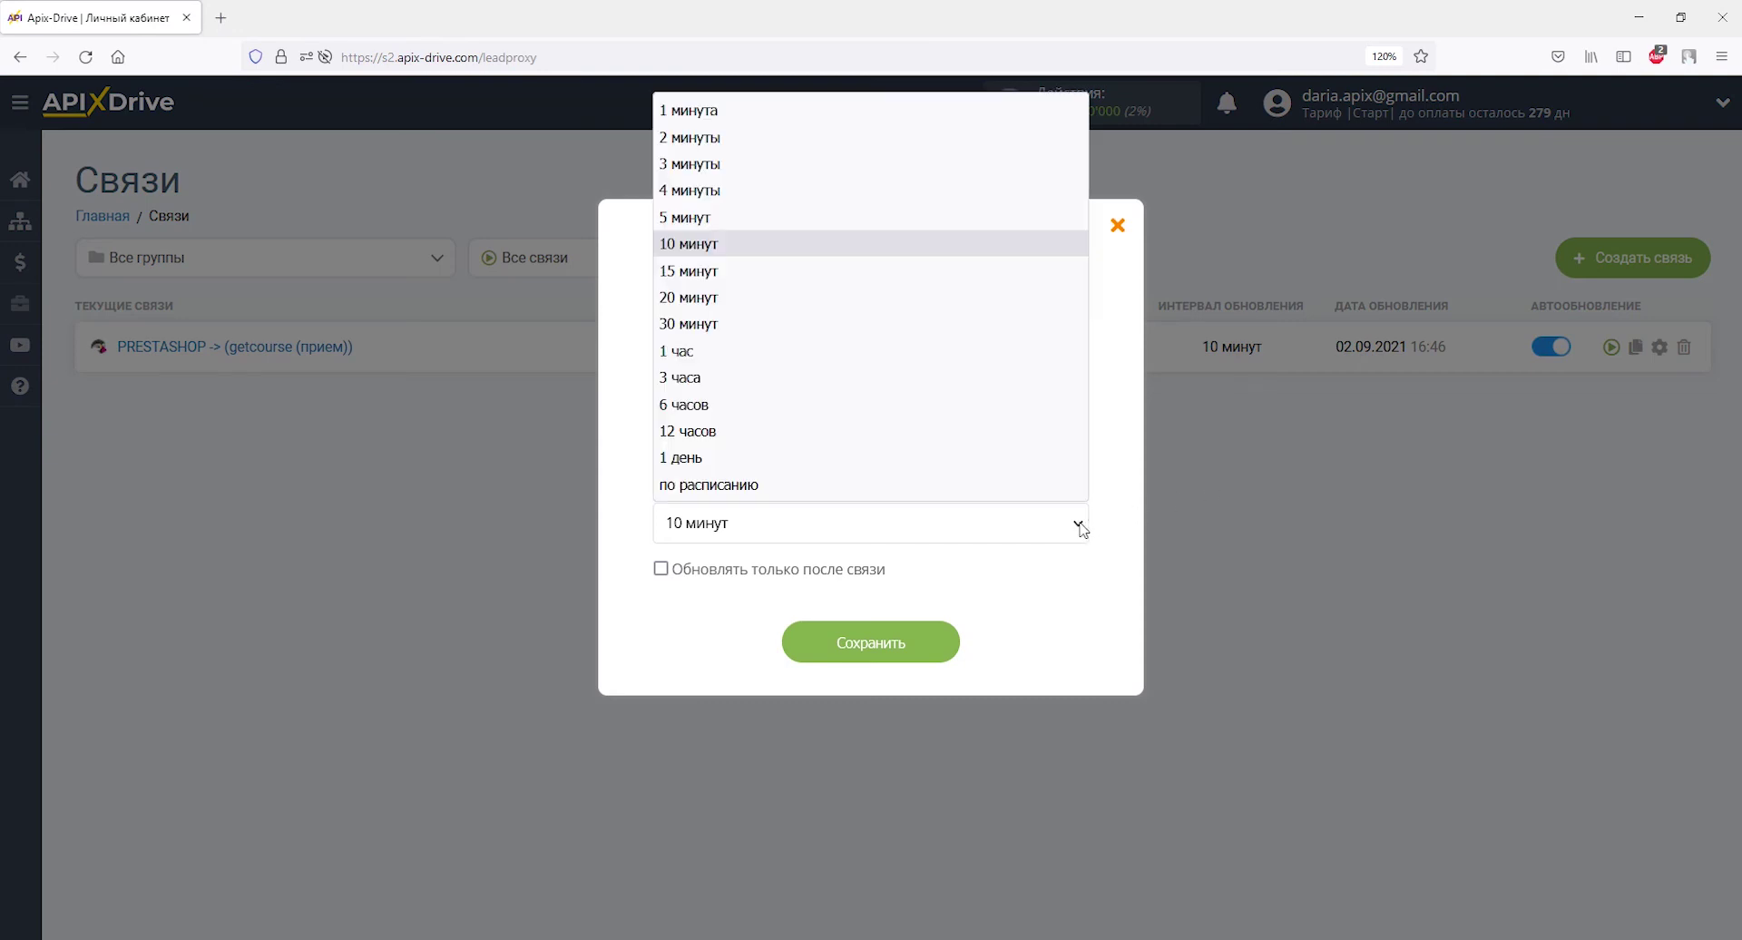
click(941, 219)
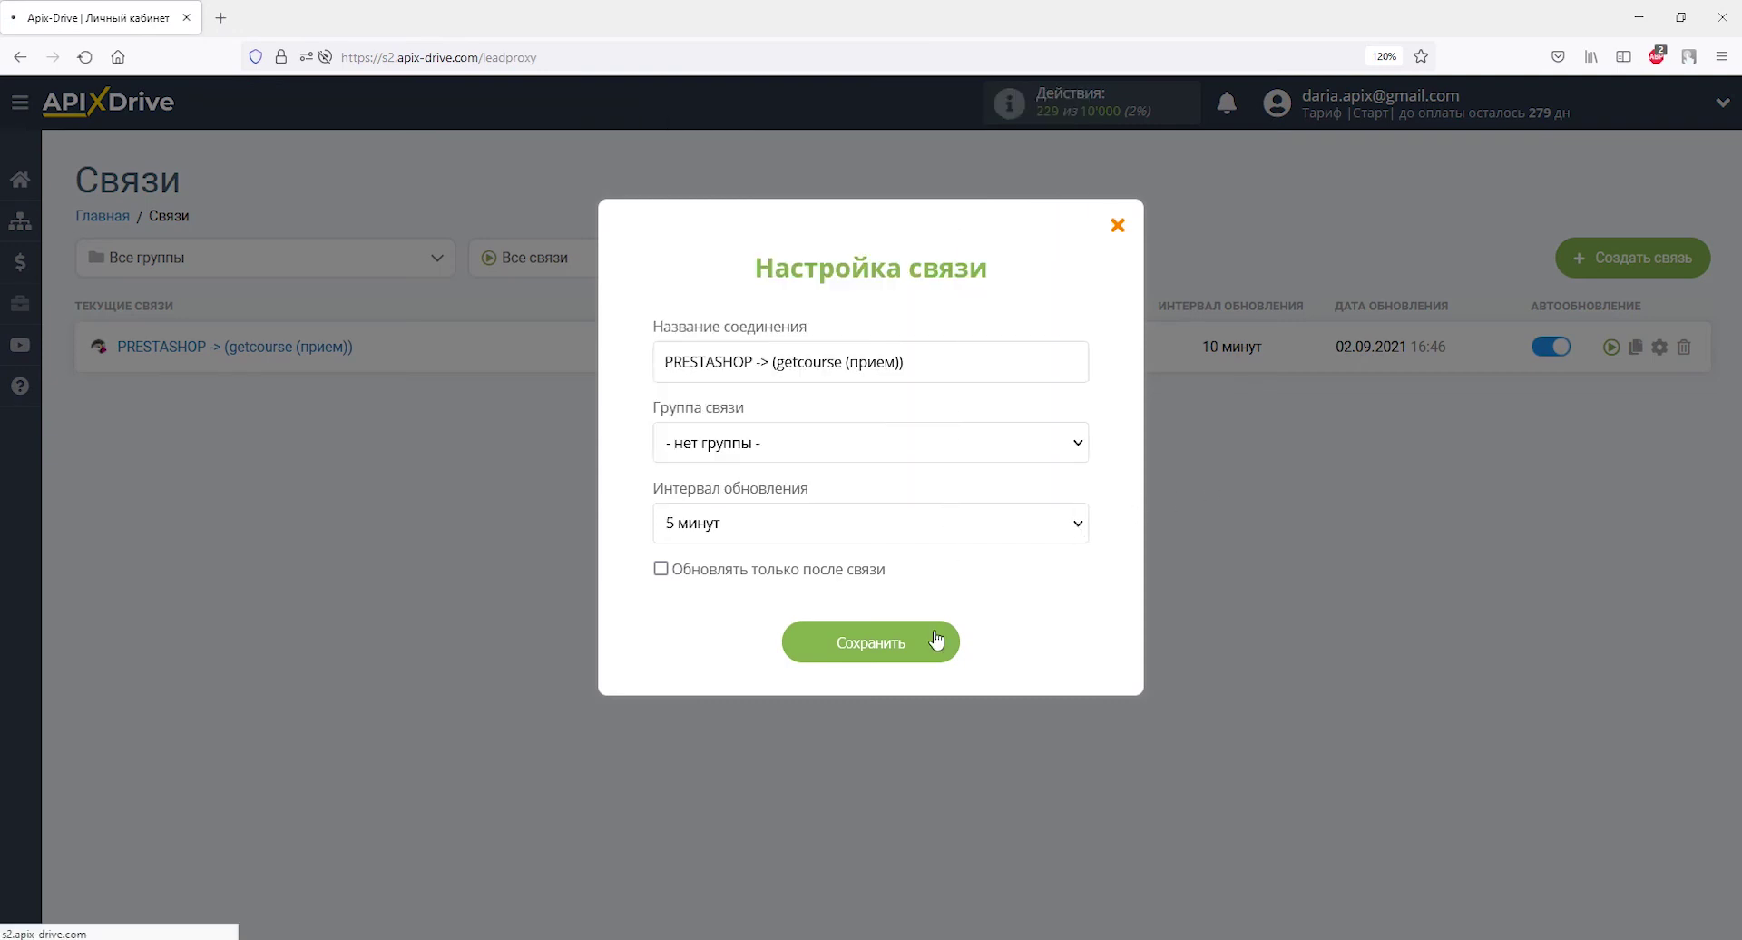
click(937, 641)
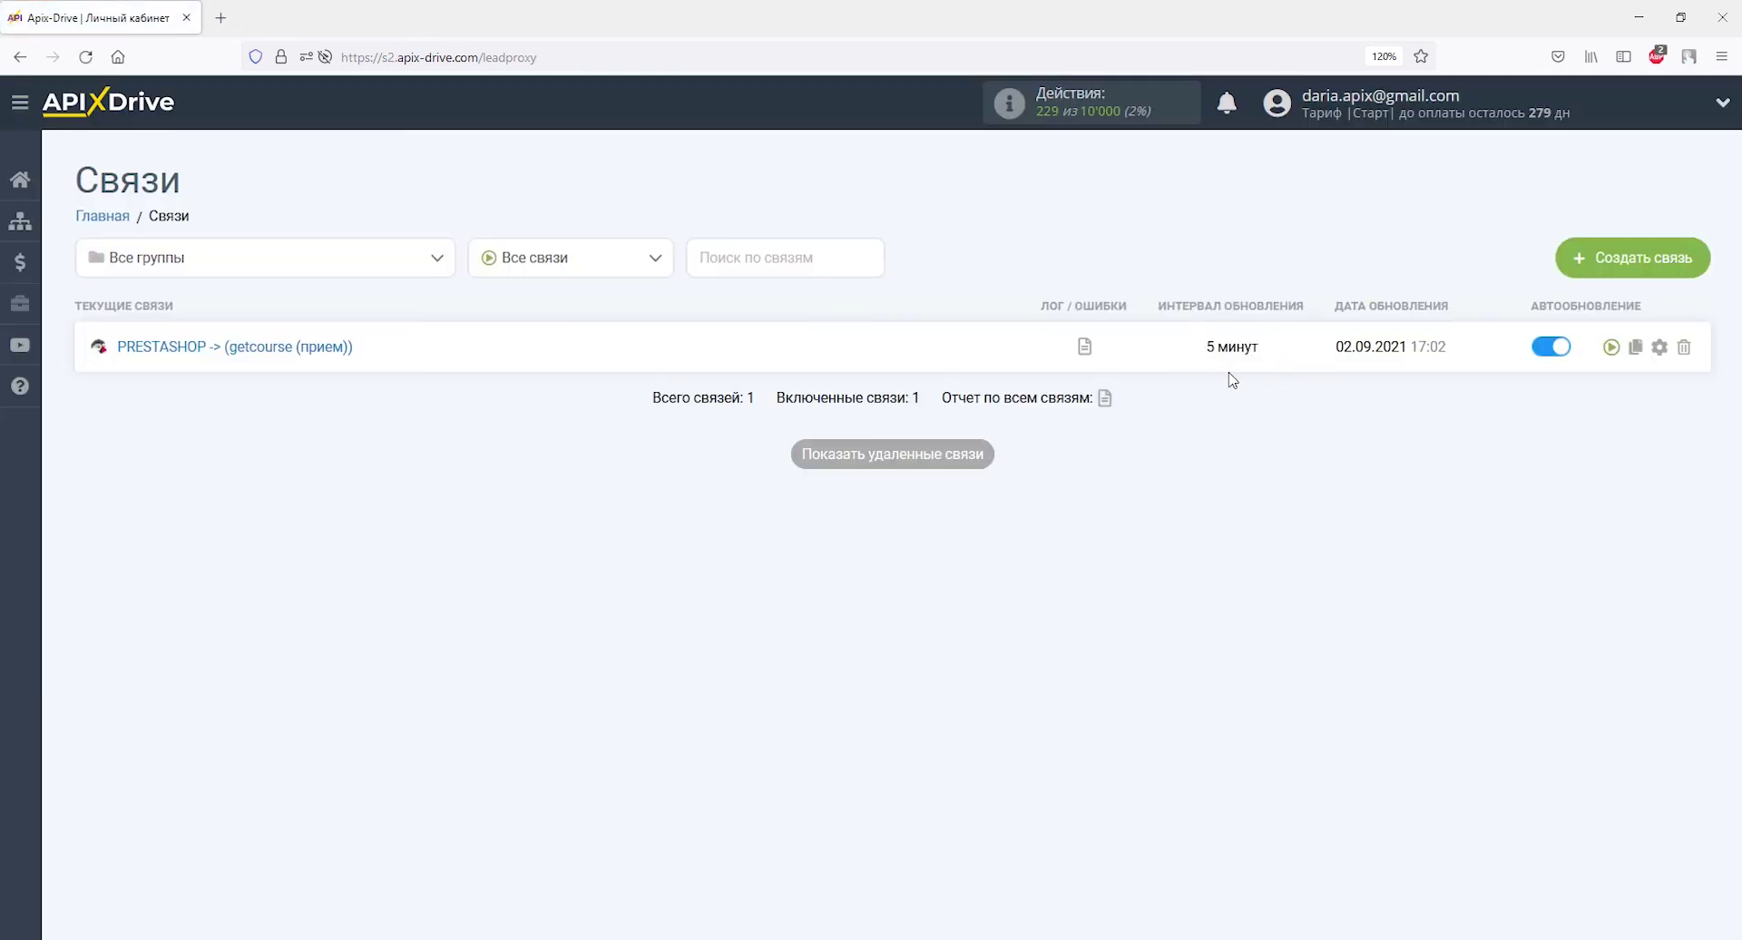